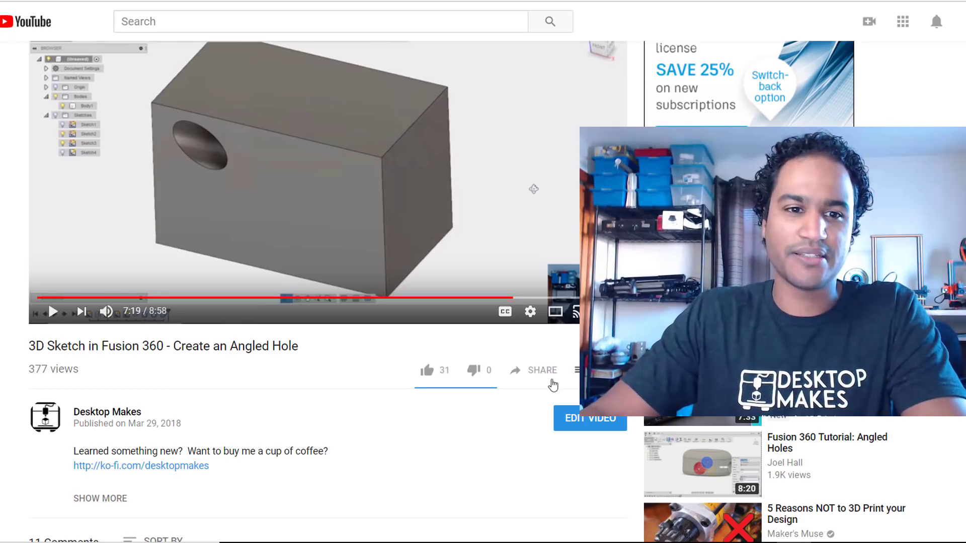
# Look through the viewer comments under the Fusion 360 angled-hole video for topic suggestions.
pyautogui.scroll(2, 204, 344)
pyautogui.scroll(-10, 204, 344)
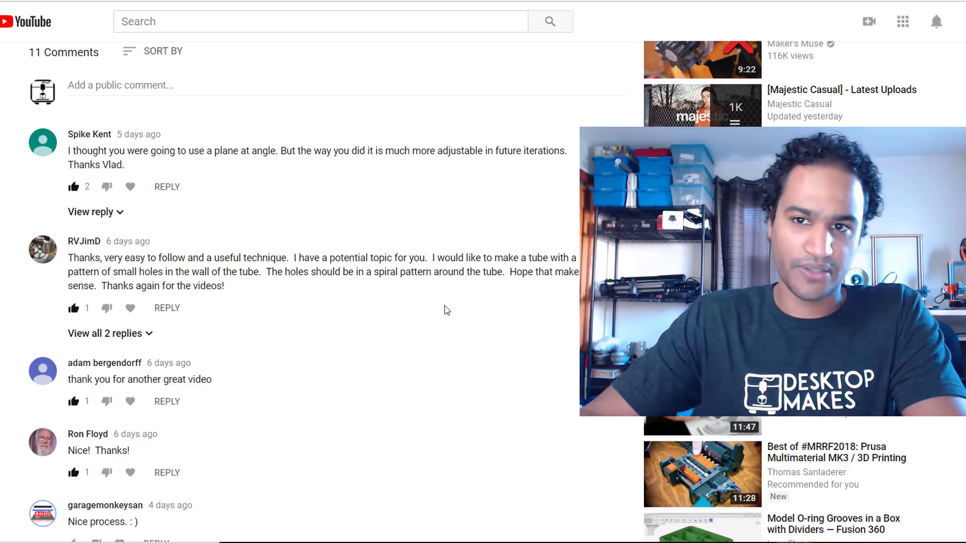
pyautogui.scroll(7, 455, 329)
pyautogui.scroll(4, 458, 330)
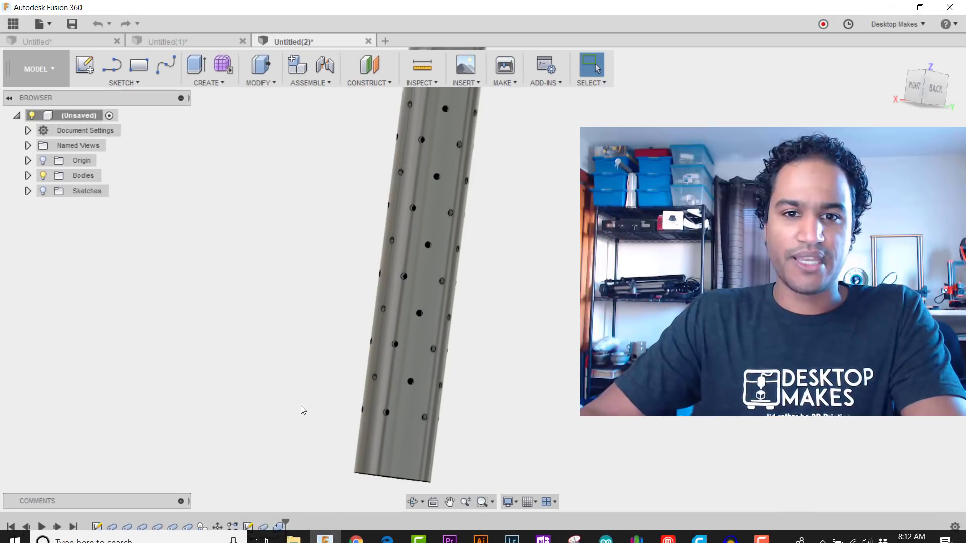
# Switch to Fusion 360 and examine the finished tubes with patterned holes in the three open designs.
pyautogui.keyDown('shift'); pyautogui.moveTo(303, 410); pyautogui.dragTo(352, 382, button='middle'); pyautogui.keyUp('shift')
pyautogui.moveTo(282, 326); pyautogui.dragTo(330, 386, button='middle')
pyautogui.scroll(-5, 330, 384)
pyautogui.moveTo(349, 303)
pyautogui.keyDown('shift'); pyautogui.mouseDown(button='middle')
pyautogui.moveTo(340, 376)
pyautogui.moveTo(337, 310)
pyautogui.mouseUp(button='middle'); pyautogui.keyUp('shift')
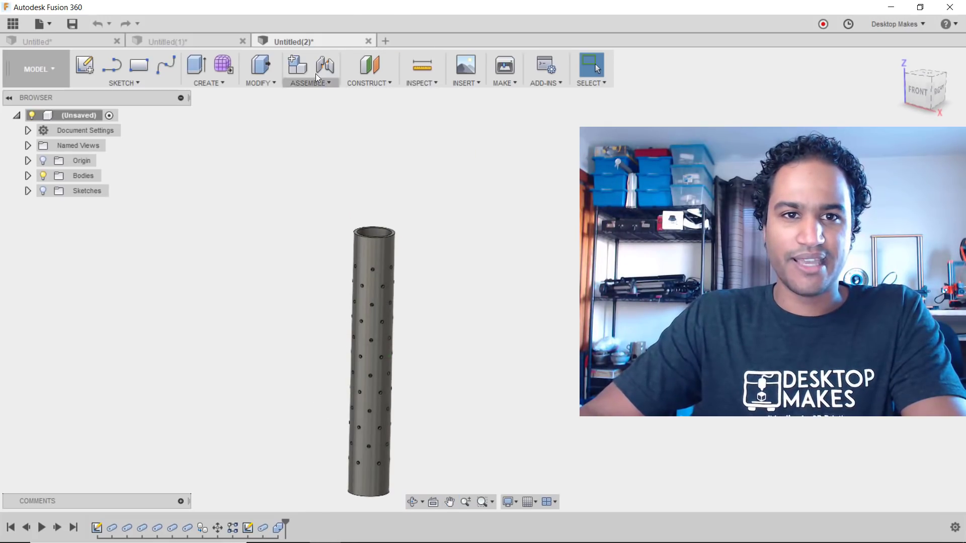
pyautogui.click(193, 41)
pyautogui.keyDown('shift'); pyautogui.moveTo(382, 251); pyautogui.dragTo(439, 241, button='middle'); pyautogui.keyUp('shift')
pyautogui.click(60, 40)
pyautogui.keyDown('shift'); pyautogui.moveTo(548, 281); pyautogui.dragTo(531, 318, button='middle'); pyautogui.keyUp('shift')
pyautogui.press('Escape')
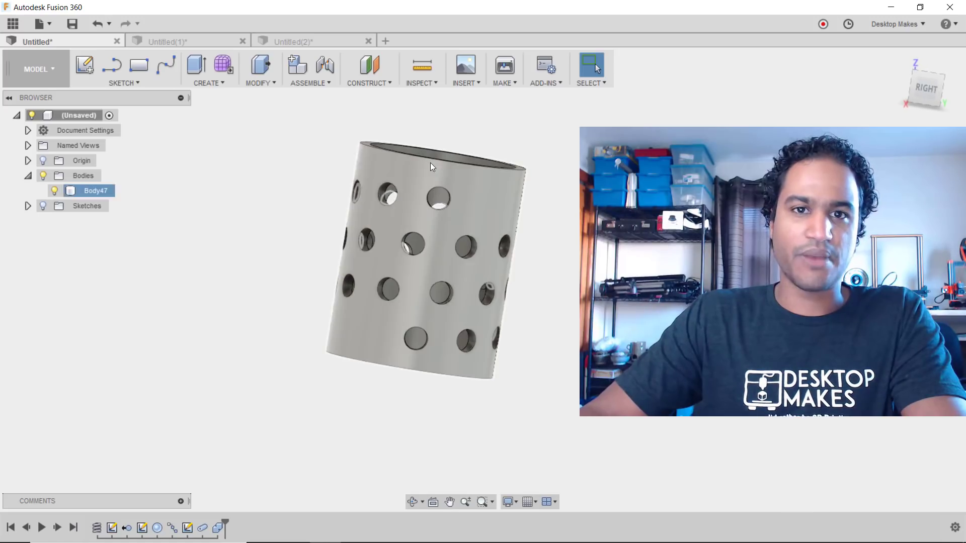
# Start a new design and define a coil with a 100 mm base diameter centred on the origin of the horizontal plane.
pyautogui.click(385, 41)
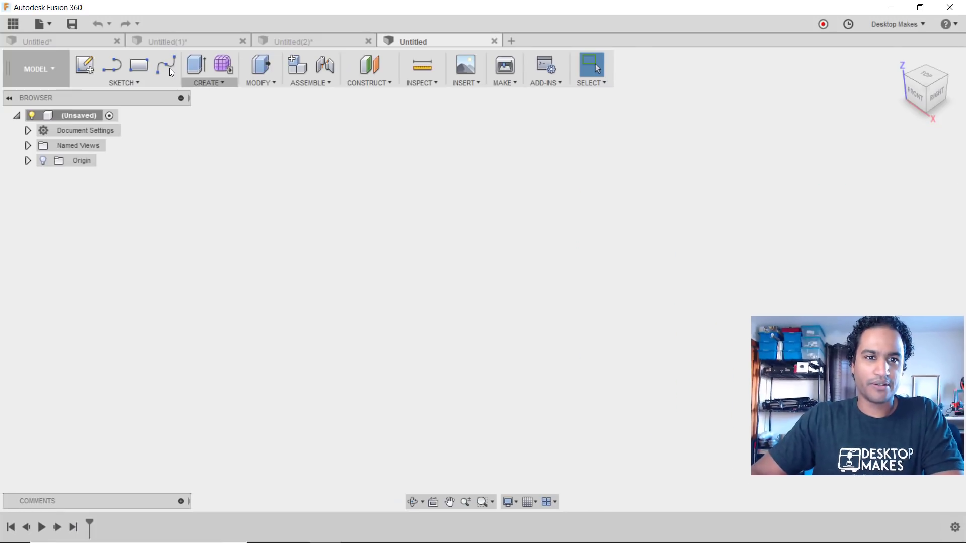
pyautogui.click(210, 83)
pyautogui.click(227, 295)
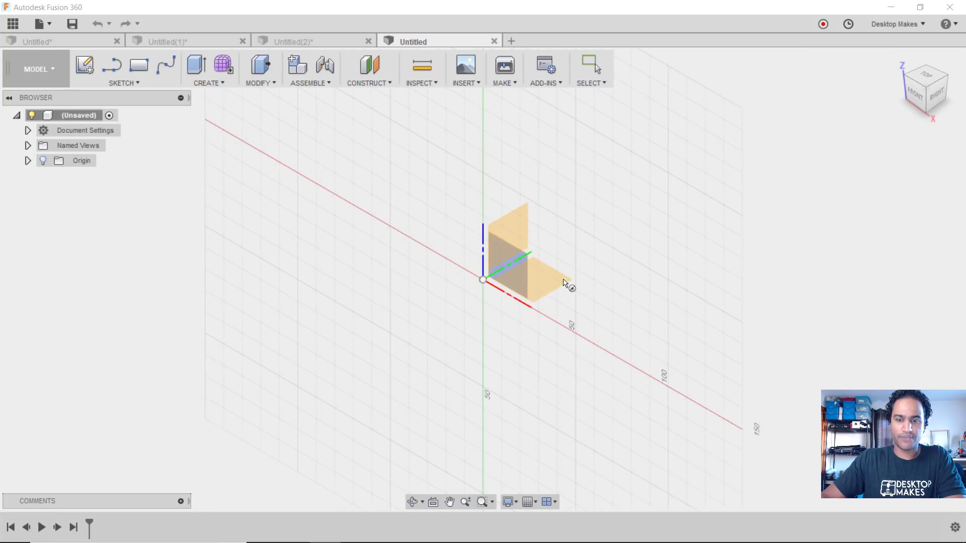
pyautogui.click(558, 283)
pyautogui.click(483, 280)
pyautogui.write('100')
pyautogui.press('Return')
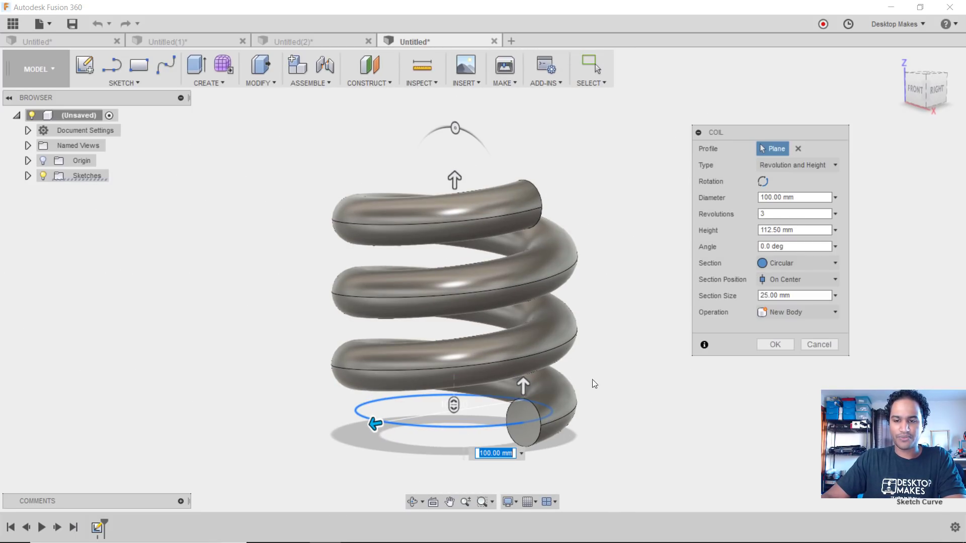
# Set the coil's section size to 5 mm and create it as a new body.
pyautogui.press('Tab')
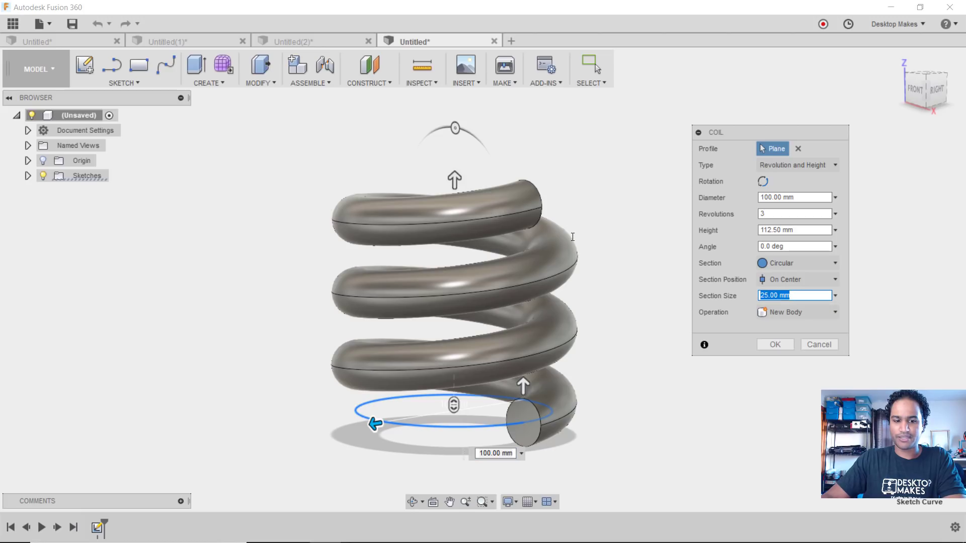
pyautogui.write('5')
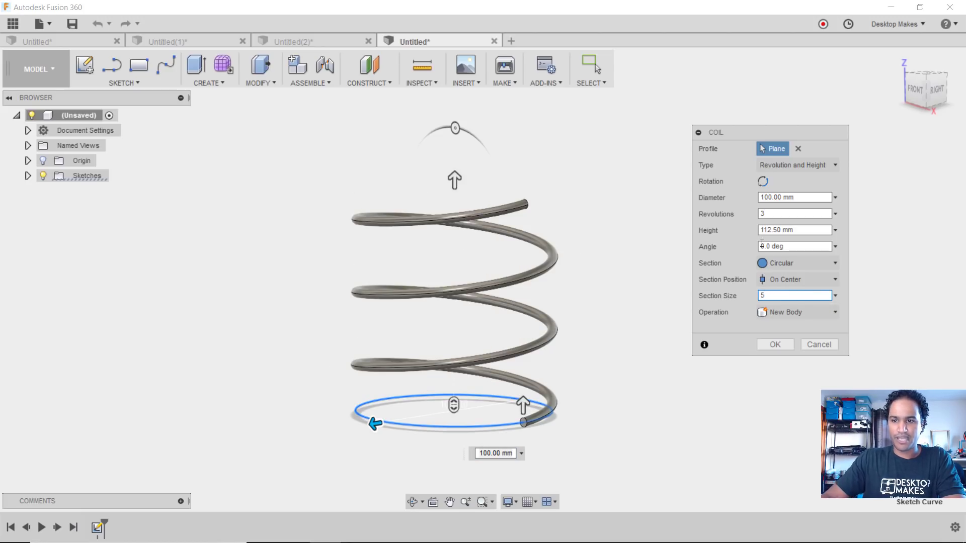
pyautogui.click(788, 350)
pyautogui.moveTo(687, 412)
pyautogui.keyDown('shift'); pyautogui.mouseDown(button='middle')
pyautogui.moveTo(569, 424)
pyautogui.moveTo(506, 409)
pyautogui.mouseUp(button='middle'); pyautogui.keyUp('shift')
pyautogui.moveTo(597, 412)
pyautogui.keyDown('shift'); pyautogui.mouseDown(button='middle')
pyautogui.moveTo(593, 362)
pyautogui.moveTo(601, 401)
pyautogui.mouseUp(button='middle'); pyautogui.keyUp('shift')
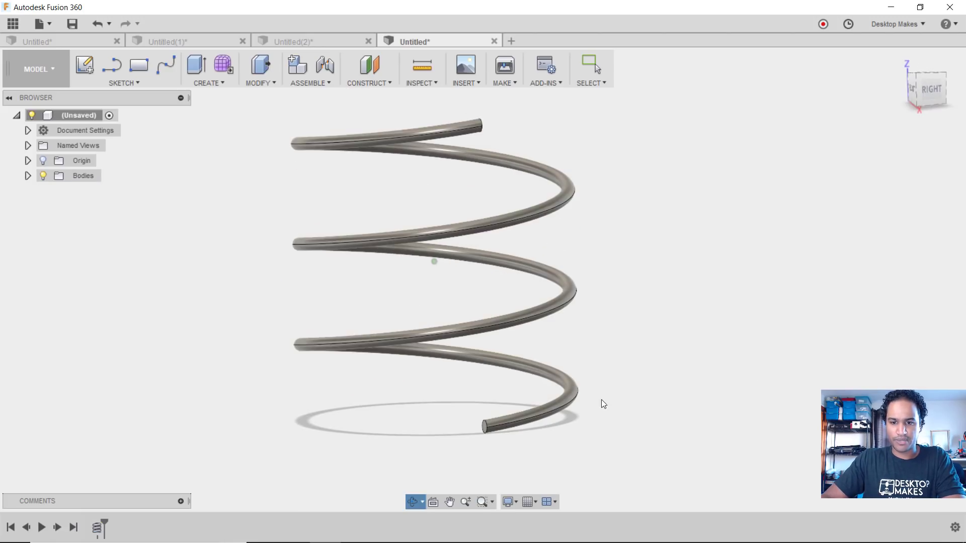
pyautogui.click(454, 326)
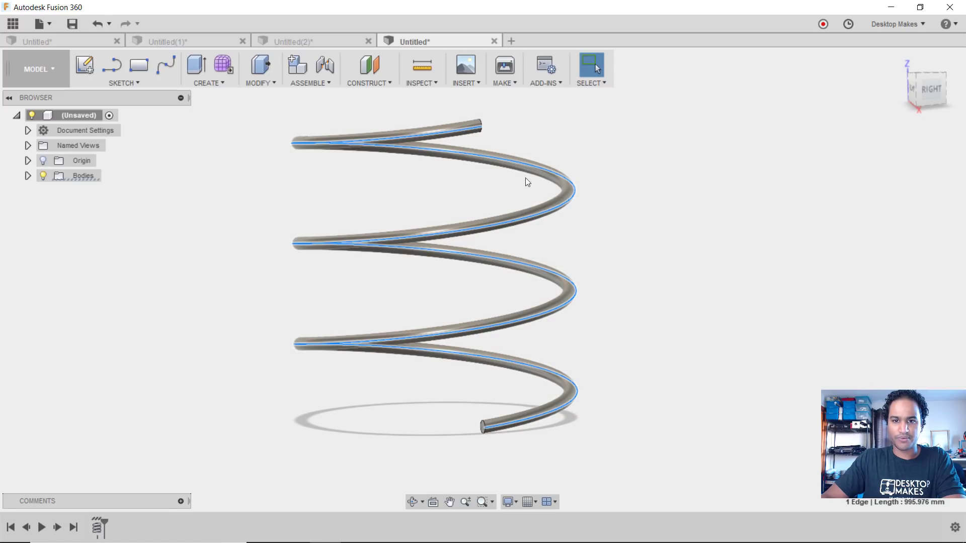
pyautogui.click(650, 287)
pyautogui.keyDown('shift'); pyautogui.moveTo(665, 349); pyautogui.dragTo(530, 285, button='middle'); pyautogui.keyUp('shift')
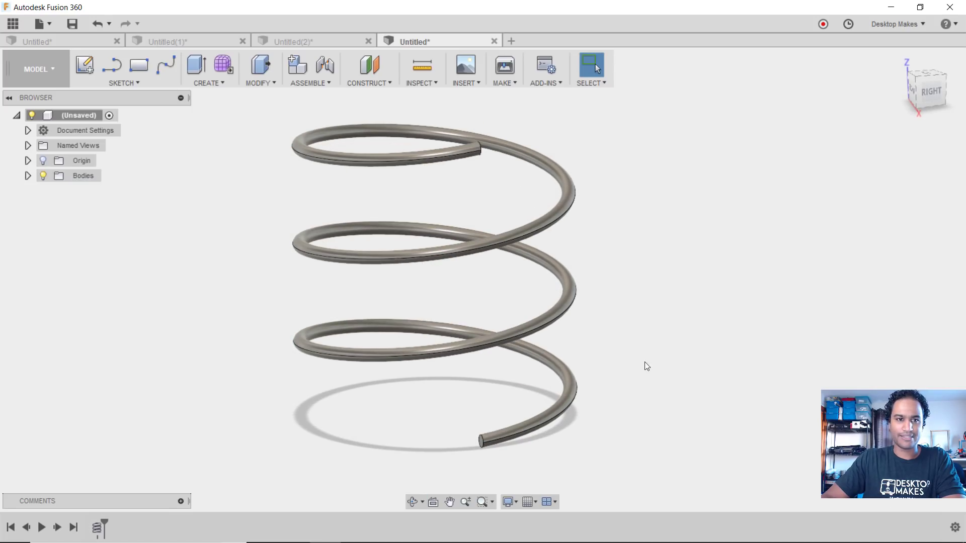
# Include the coil's helical edge as 3D geometry in a new sketch on the vertical XZ plane, and finish the sketch.
pyautogui.click(122, 83)
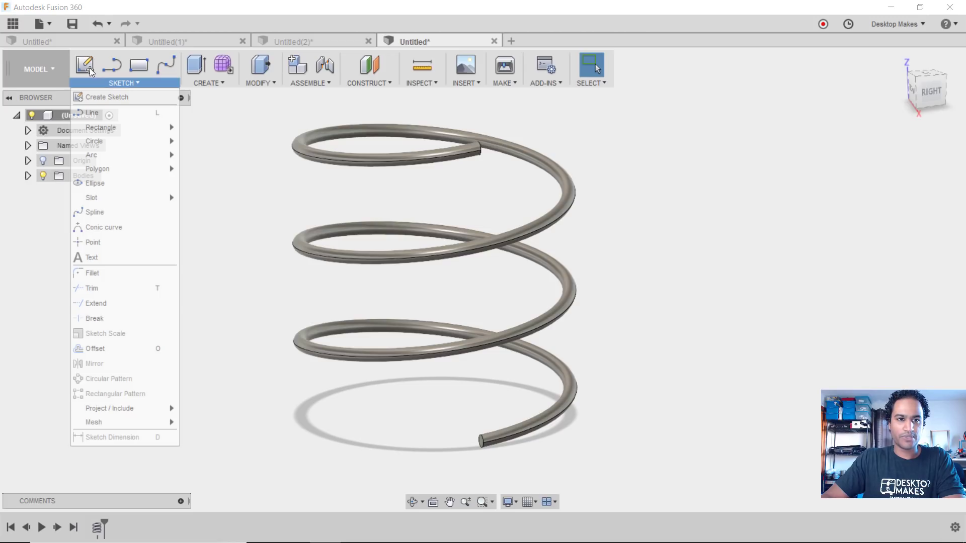
pyautogui.moveTo(128, 409)
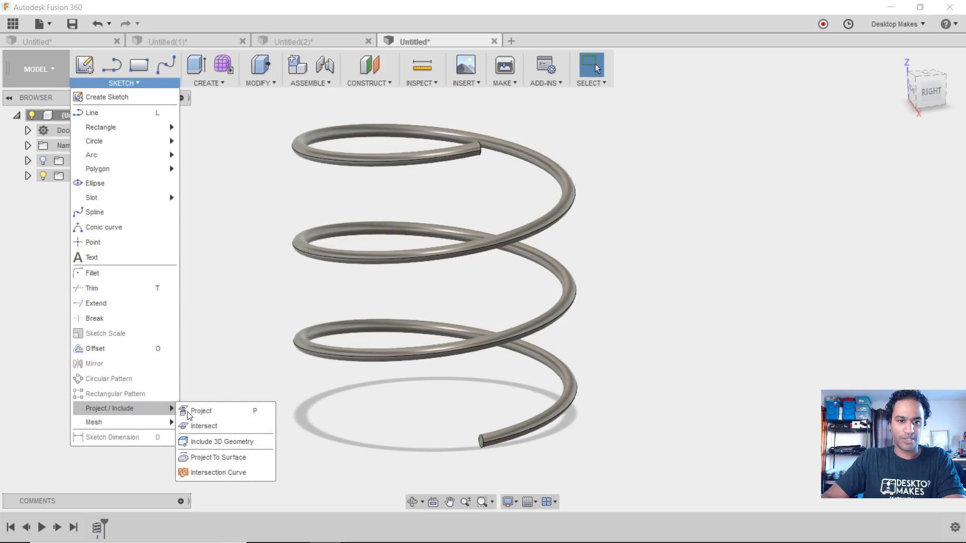
pyautogui.click(231, 447)
pyautogui.keyDown('shift'); pyautogui.moveTo(236, 358); pyautogui.dragTo(330, 448, button='middle'); pyautogui.keyUp('shift')
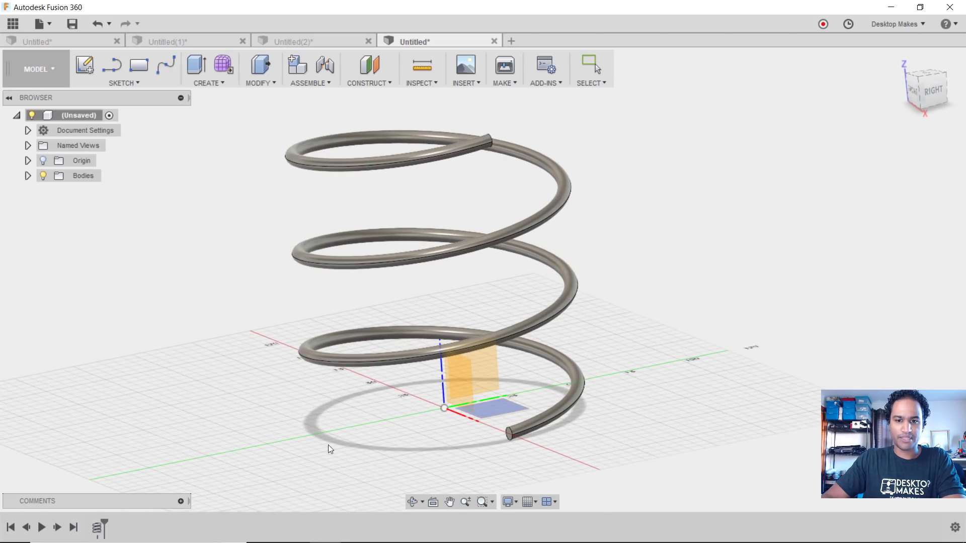
pyautogui.click(461, 393)
pyautogui.keyDown('shift'); pyautogui.moveTo(462, 397); pyautogui.dragTo(421, 393, button='middle'); pyautogui.keyUp('shift')
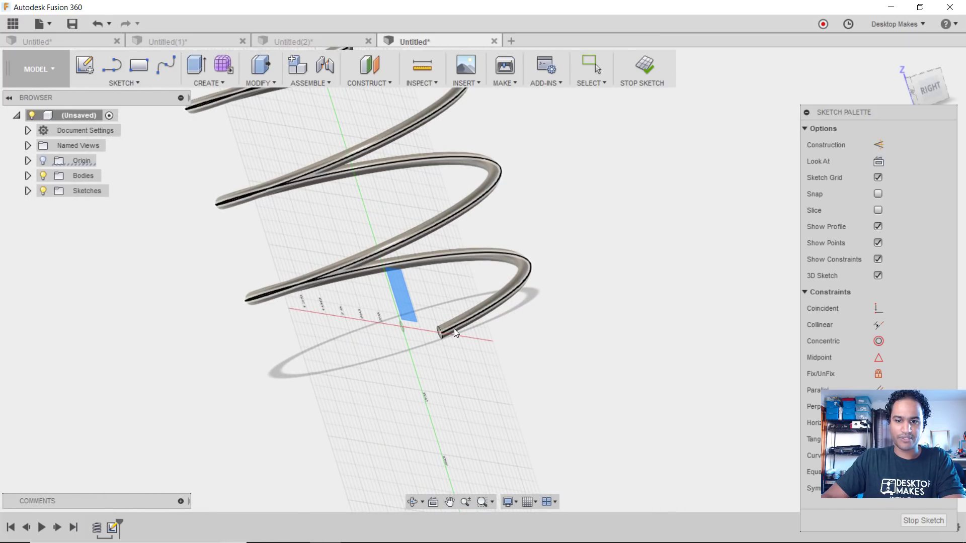
pyautogui.scroll(1, 453, 328)
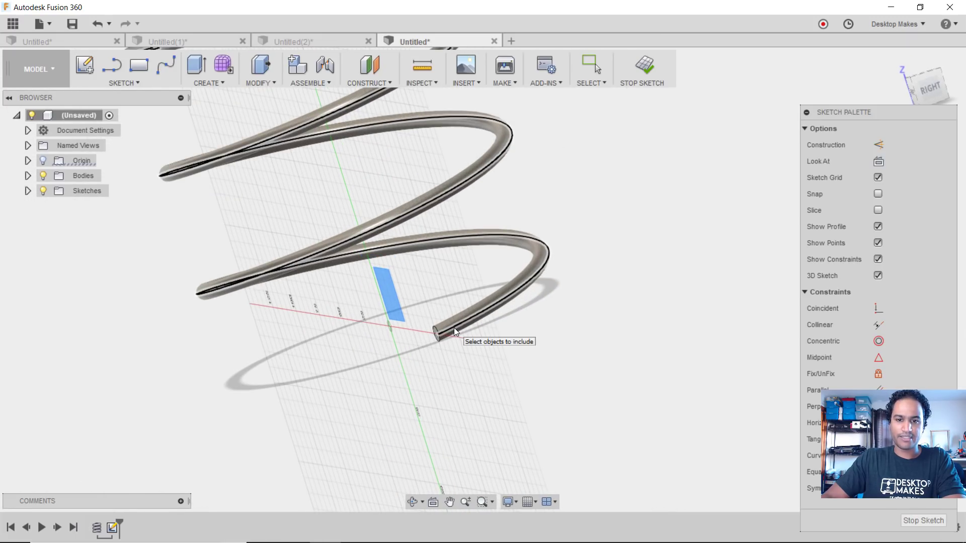
pyautogui.click(453, 327)
pyautogui.moveTo(340, 338)
pyautogui.keyDown('shift'); pyautogui.mouseDown(button='middle')
pyautogui.moveTo(376, 345)
pyautogui.moveTo(364, 333)
pyautogui.moveTo(432, 375)
pyautogui.mouseUp(button='middle'); pyautogui.keyUp('shift')
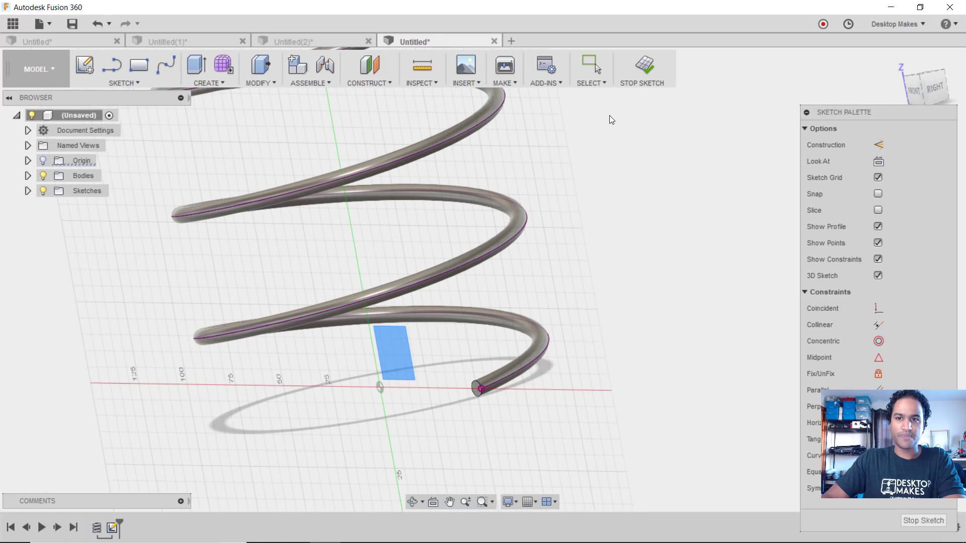
pyautogui.click(644, 73)
# Remove the coil body with the Remove command, keeping its timeline feature and the helix sketch.
pyautogui.scroll(-3, 689, 285)
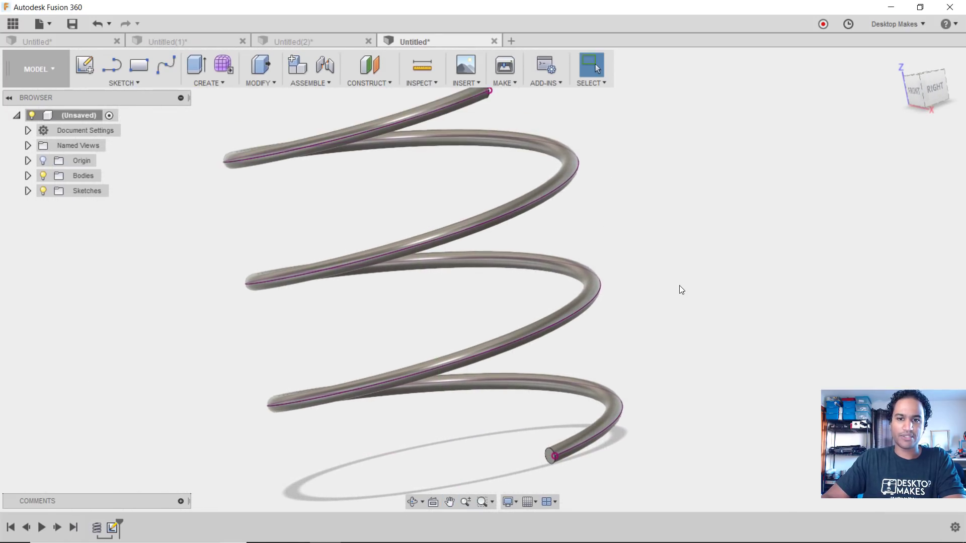
pyautogui.moveTo(703, 282)
pyautogui.keyDown('shift'); pyautogui.mouseDown(button='middle')
pyautogui.moveTo(718, 322)
pyautogui.moveTo(717, 287)
pyautogui.mouseUp(button='middle'); pyautogui.keyUp('shift')
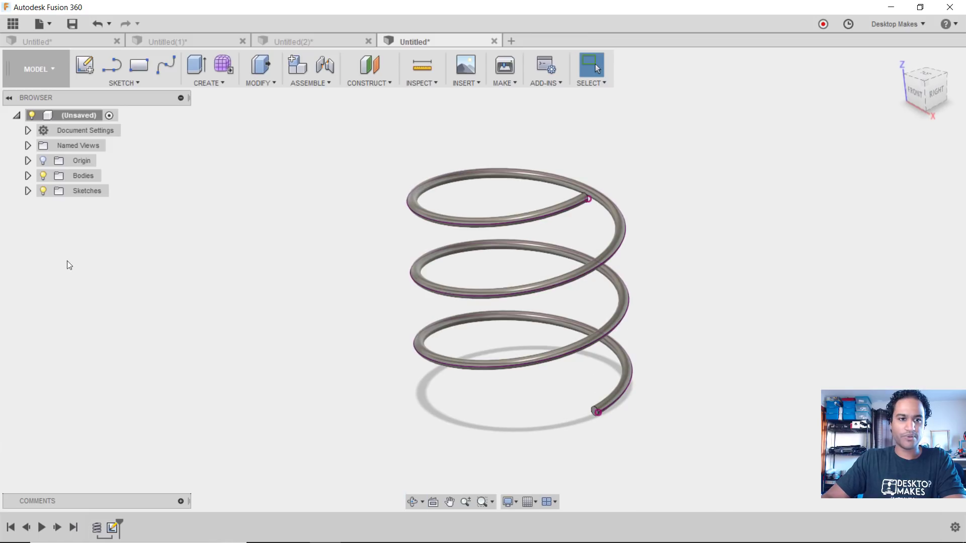
pyautogui.click(28, 175)
pyautogui.rightClick(86, 194)
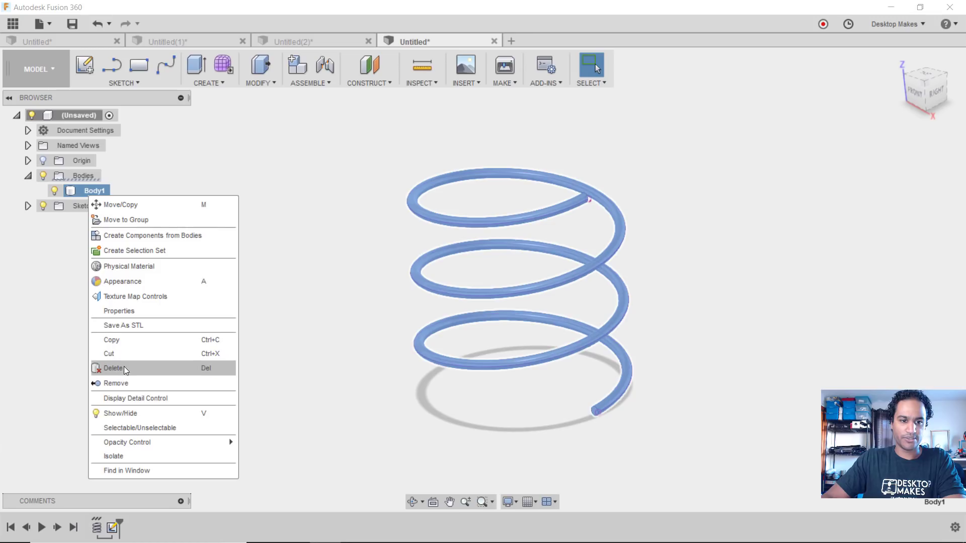
pyautogui.click(115, 382)
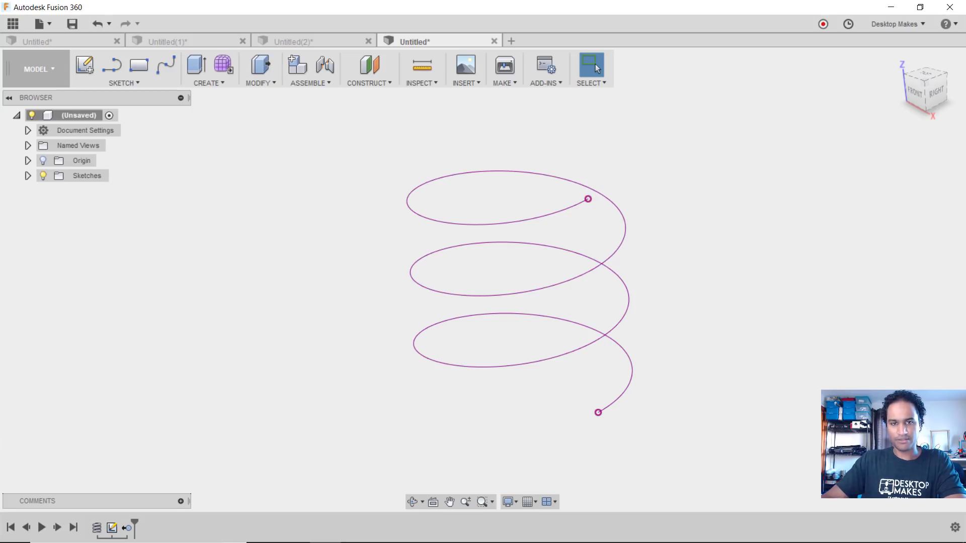
# Start a new sketch on the vertical front (XZ) plane through the origin.
pyautogui.click(84, 65)
pyautogui.keyDown('shift'); pyautogui.moveTo(268, 364); pyautogui.dragTo(399, 405, button='middle'); pyautogui.keyUp('shift')
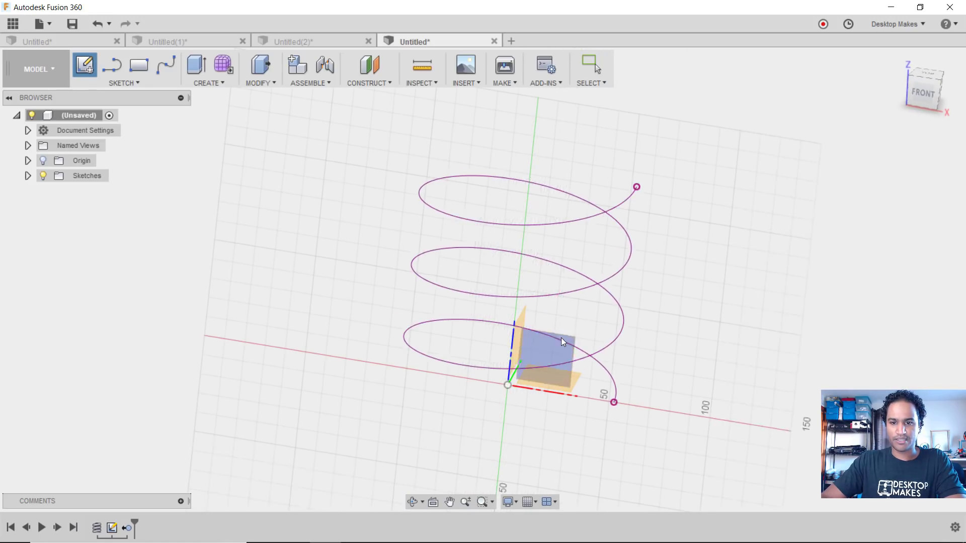
pyautogui.keyDown('shift'); pyautogui.moveTo(812, 432); pyautogui.dragTo(605, 429, button='middle'); pyautogui.keyUp('shift')
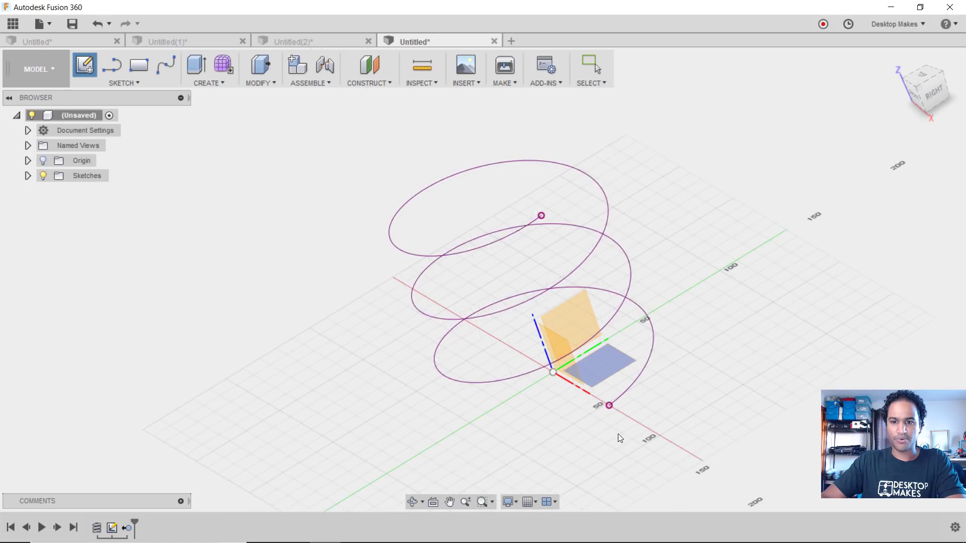
pyautogui.keyDown('shift'); pyautogui.moveTo(620, 438); pyautogui.dragTo(604, 406, button='middle'); pyautogui.keyUp('shift')
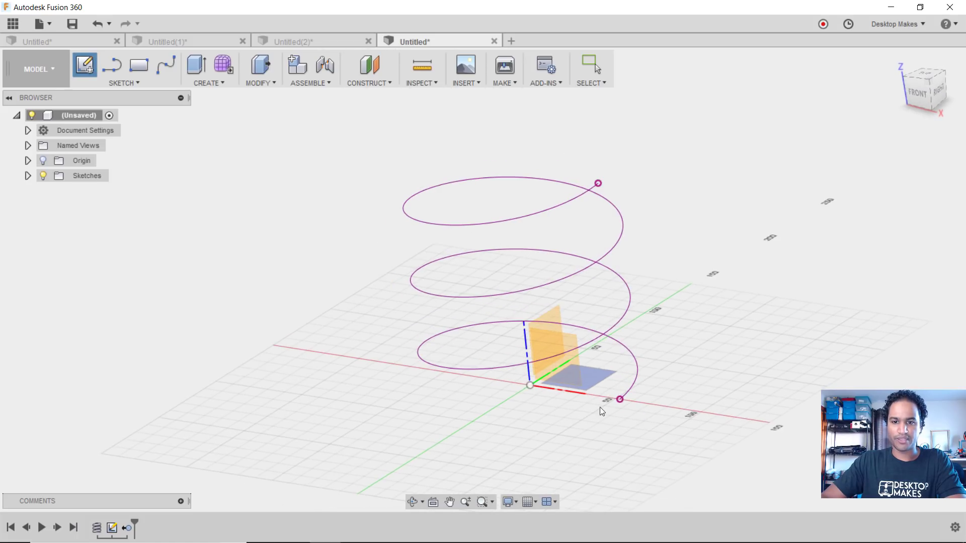
pyautogui.click(563, 375)
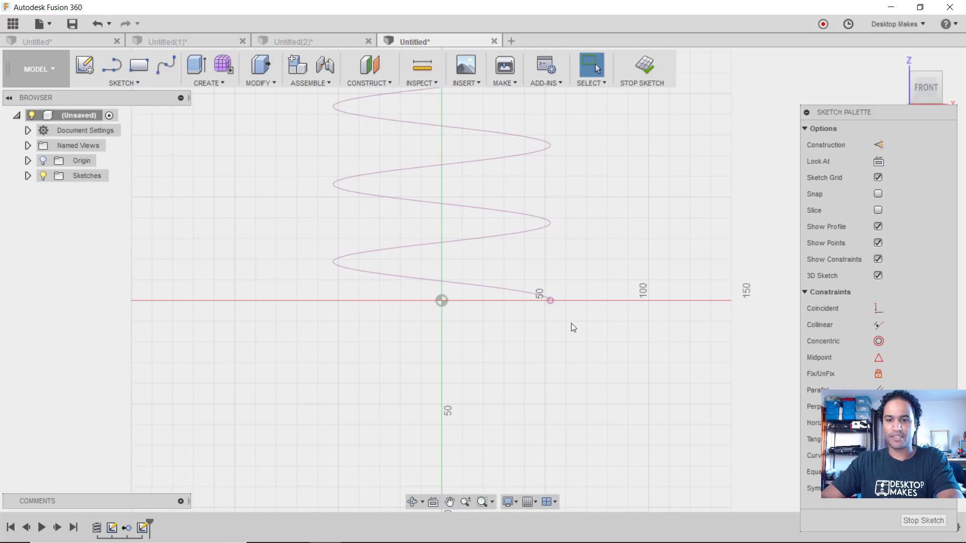
pyautogui.press('p')
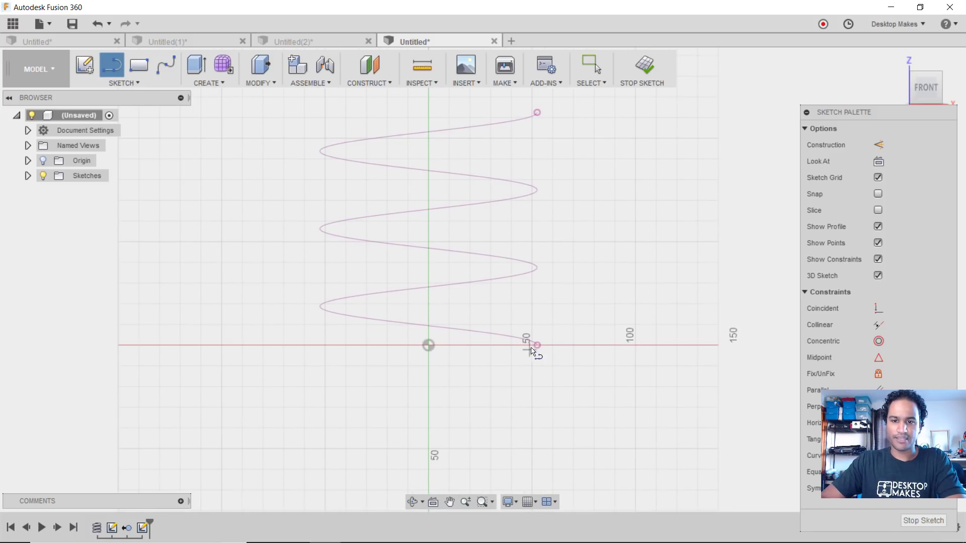
pyautogui.scroll(3, 537, 347)
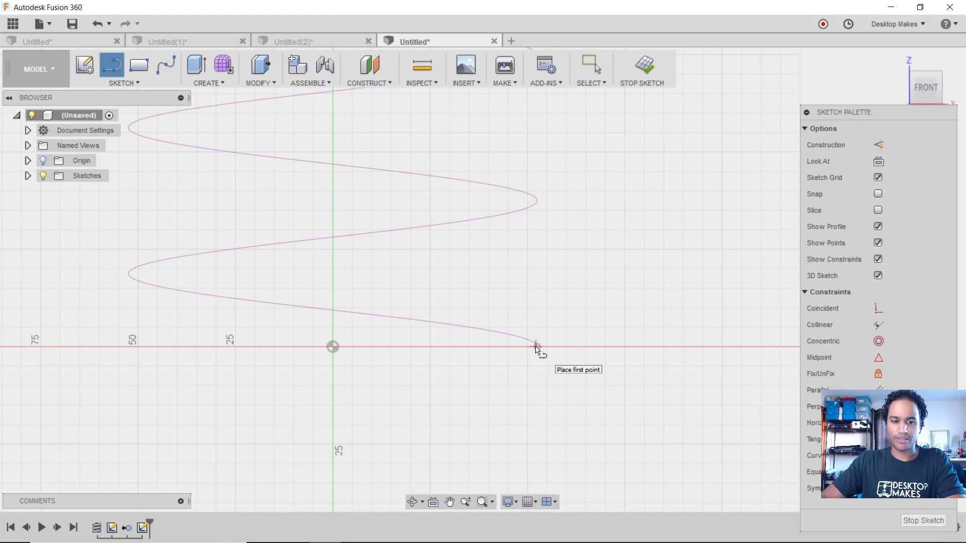
pyautogui.press('Escape')
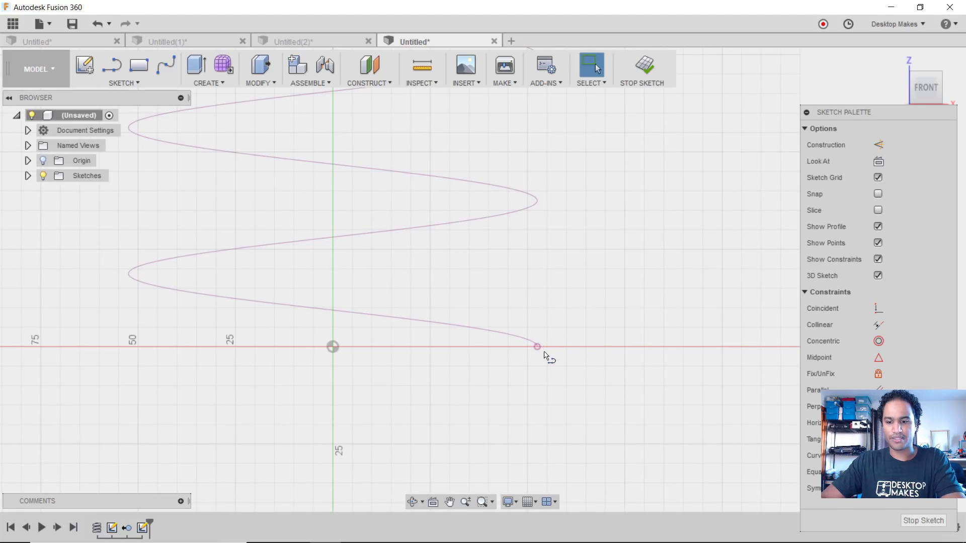
# Project the helix's lower endpoint into the active sketch.
pyautogui.press('p')
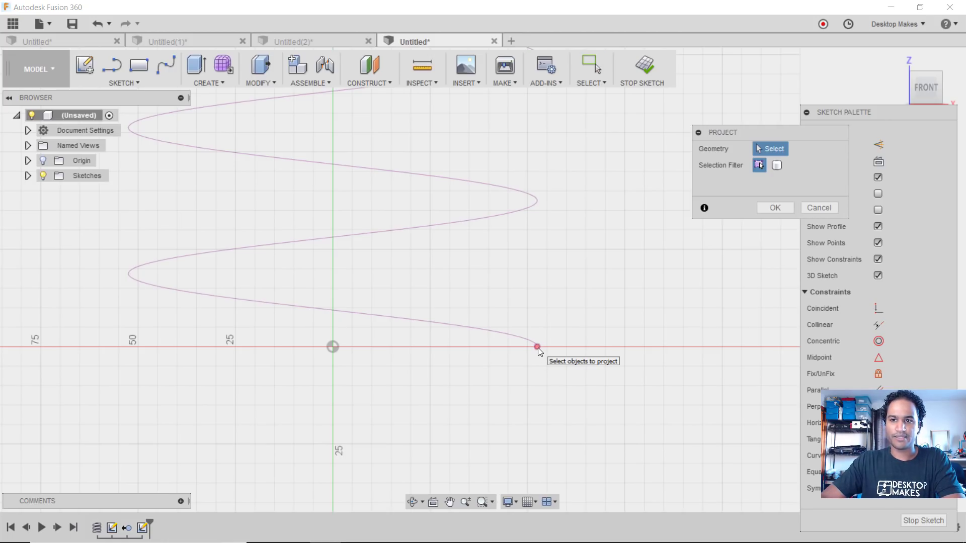
pyautogui.moveTo(726, 135); pyautogui.dragTo(678, 147)
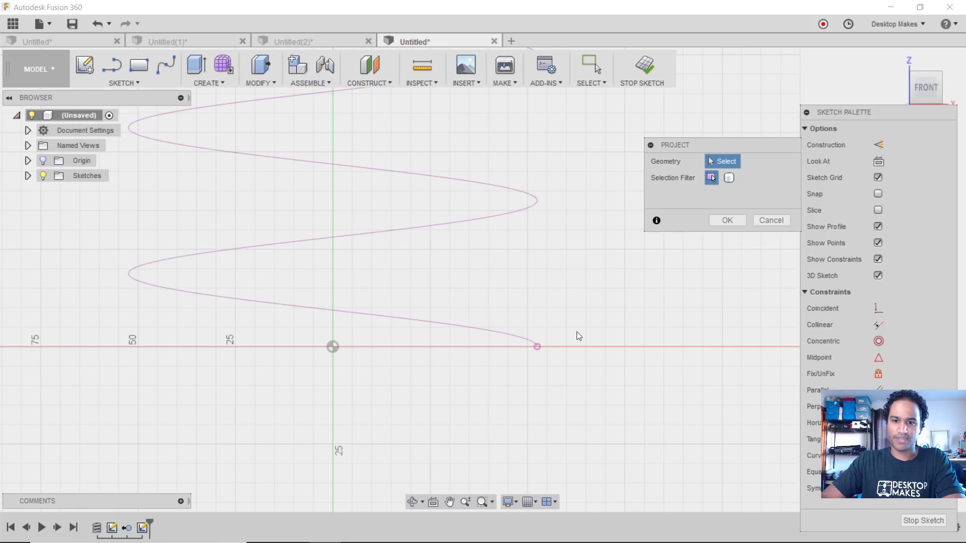
pyautogui.click(537, 347)
pyautogui.click(727, 220)
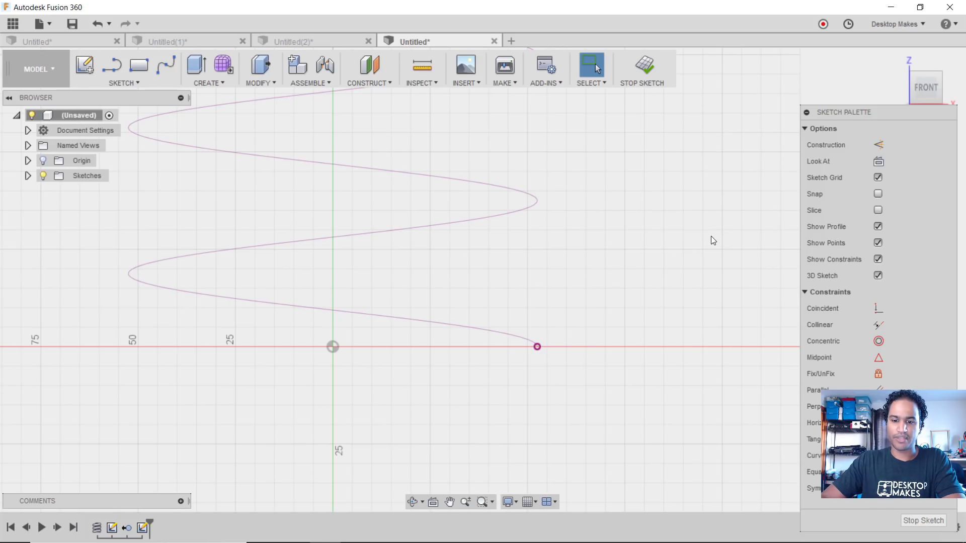
# Draw a vertical line about 24.7 mm long upward from the projected helix endpoint and finish the sketch.
pyautogui.press('l')
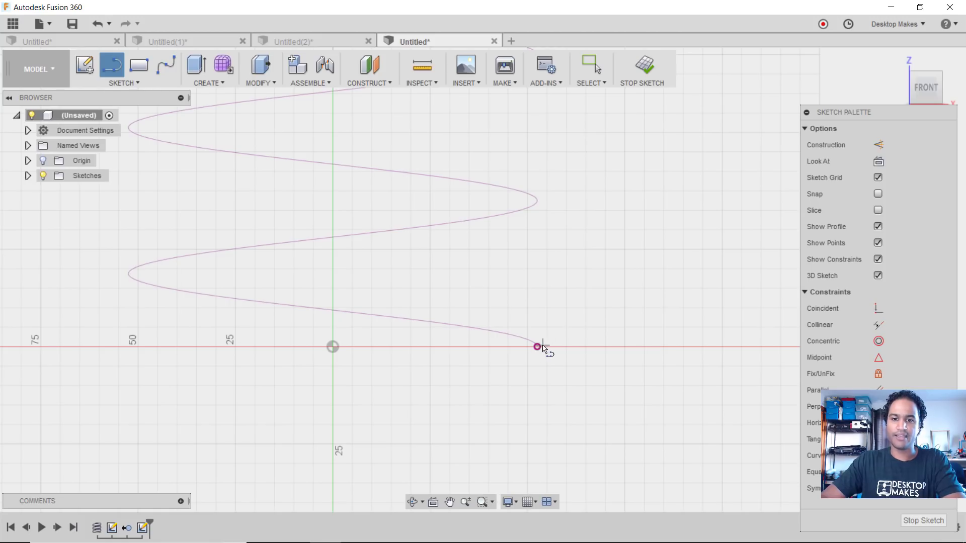
pyautogui.click(537, 347)
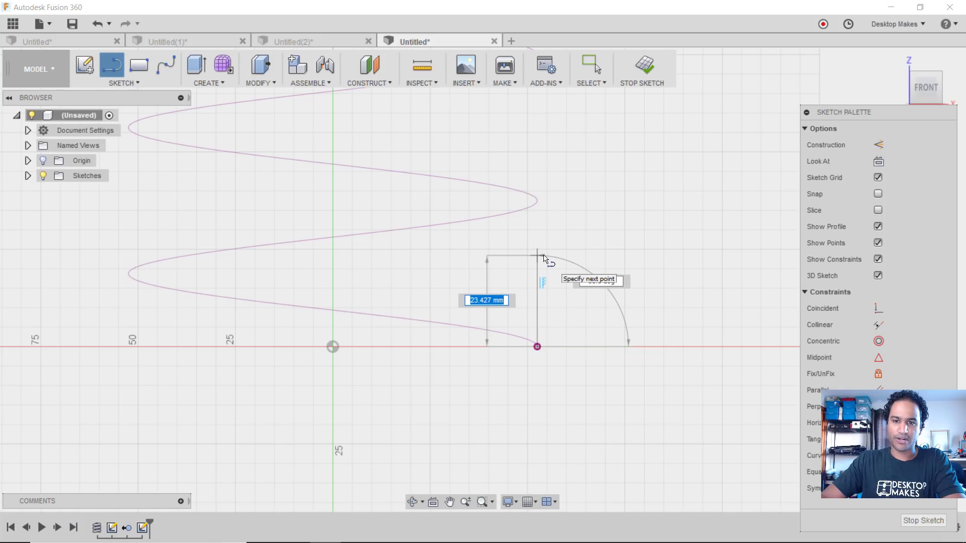
pyautogui.click(537, 250)
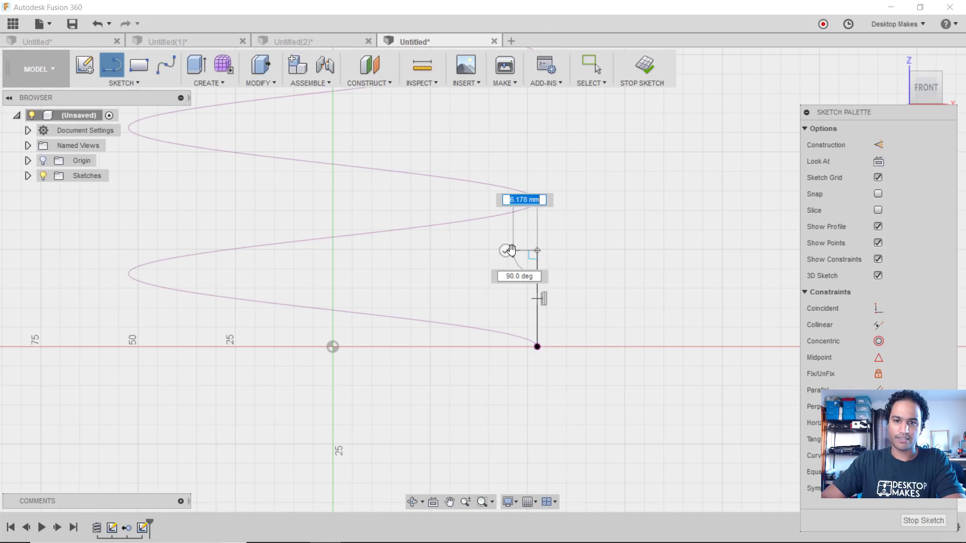
pyautogui.press('Escape')
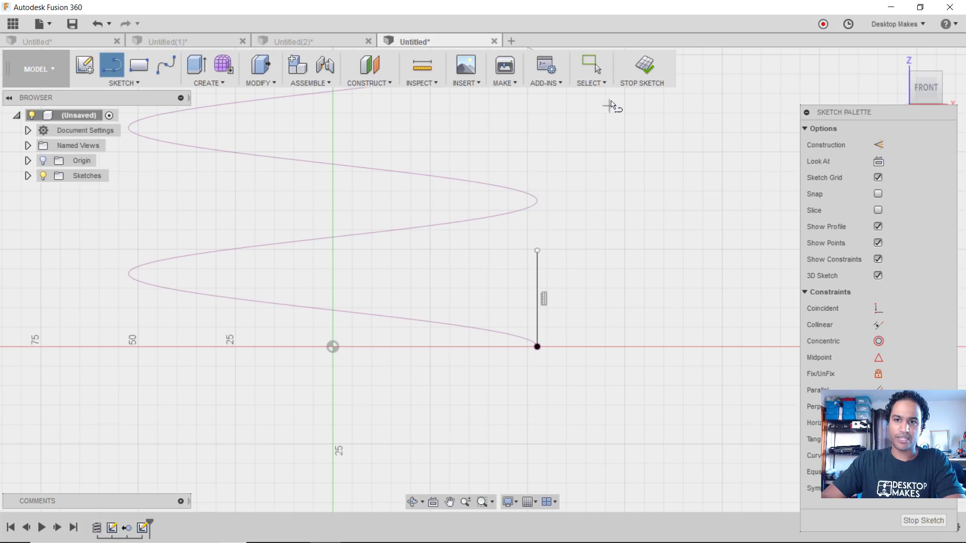
pyautogui.click(651, 67)
# Create a construction plane at a 90 degree angle through the short vertical sketch line.
pyautogui.scroll(3, 610, 330)
pyautogui.scroll(-3, 611, 325)
pyautogui.keyDown('shift'); pyautogui.moveTo(680, 302); pyautogui.dragTo(604, 302, button='middle'); pyautogui.keyUp('shift')
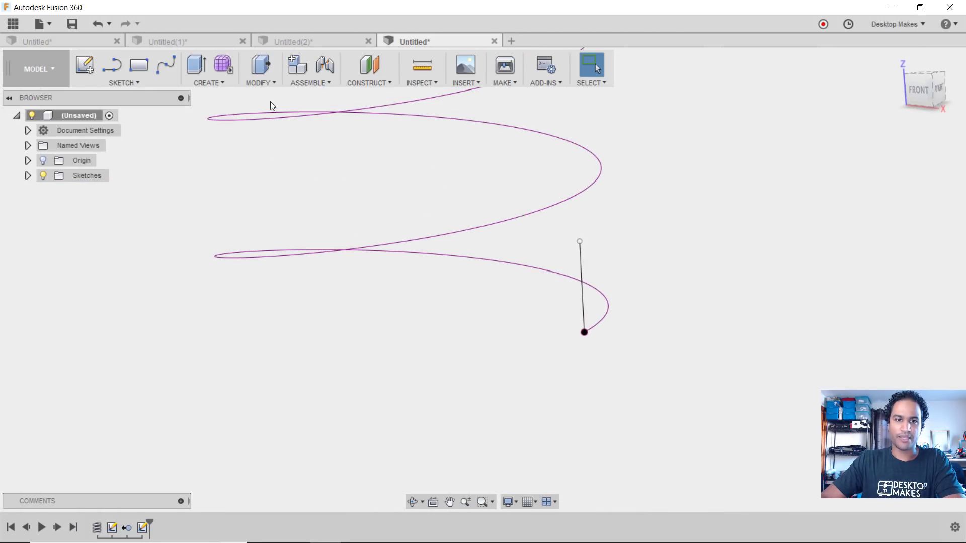
pyautogui.click(367, 83)
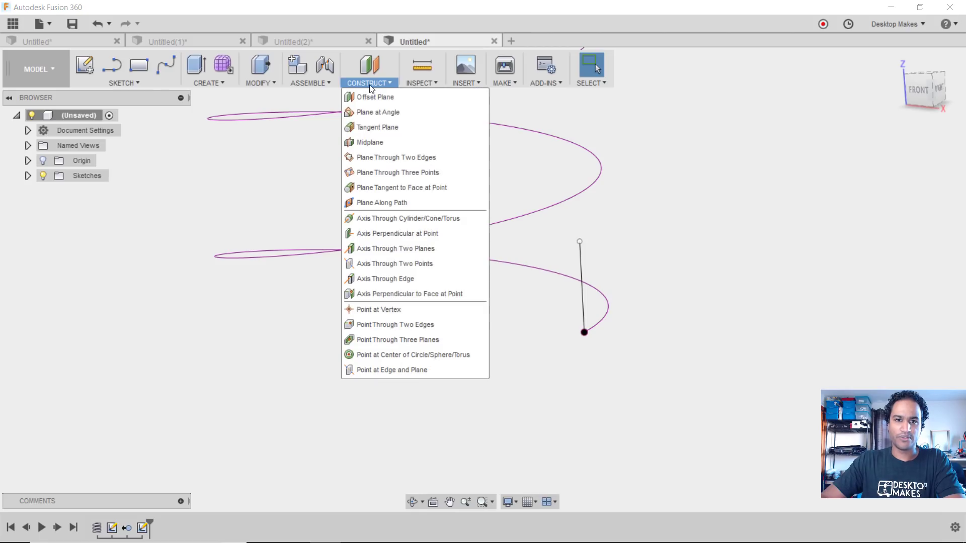
pyautogui.click(371, 112)
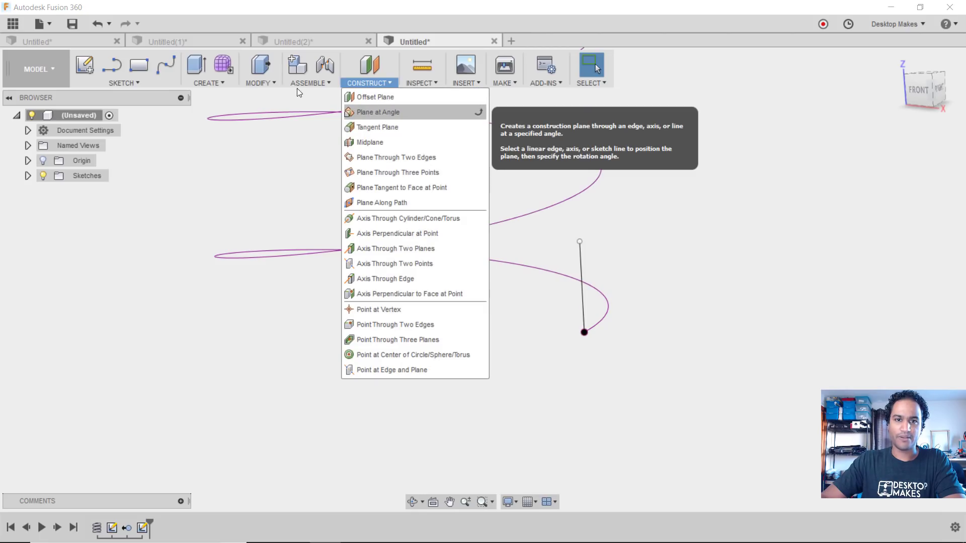
pyautogui.click(582, 287)
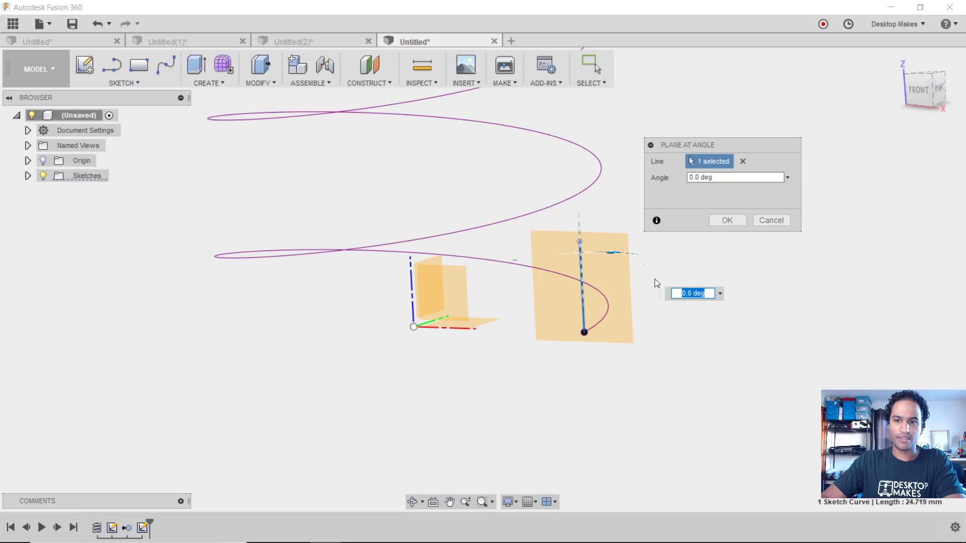
pyautogui.write('90')
pyautogui.press('Return')
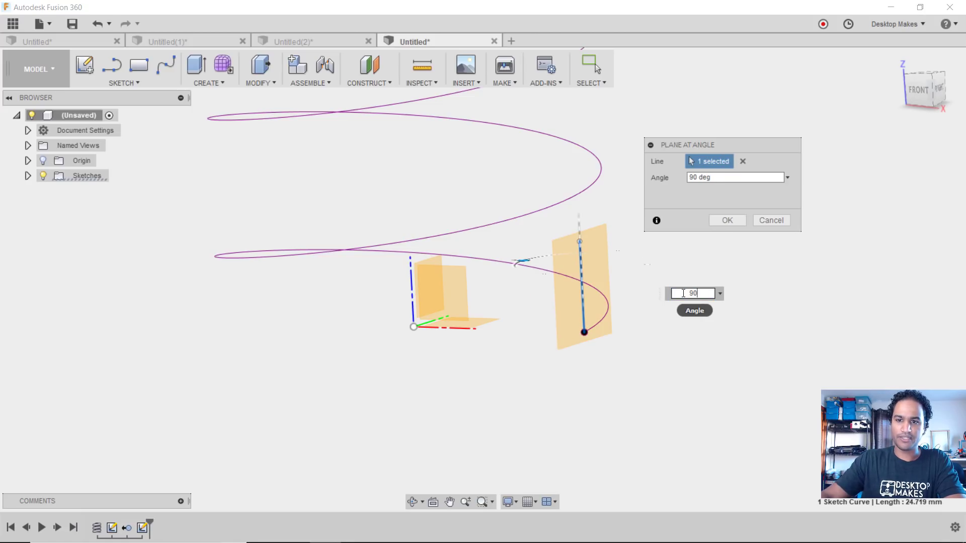
pyautogui.click(727, 221)
# Sketch a 5 mm diameter circle on the new angled plane, centred on the helix's lower endpoint, and finish the sketch.
pyautogui.keyDown('shift'); pyautogui.moveTo(733, 282); pyautogui.dragTo(719, 352, button='middle'); pyautogui.keyUp('shift')
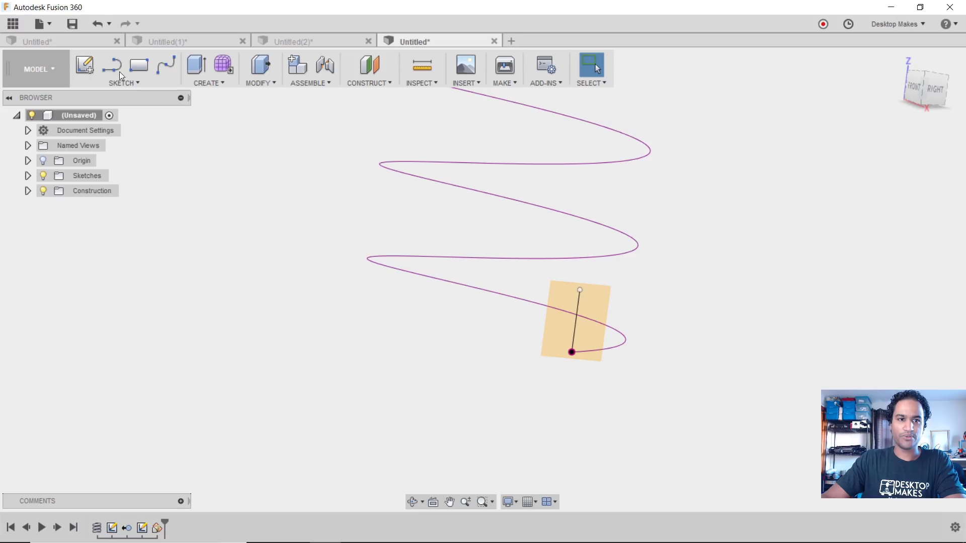
pyautogui.click(86, 65)
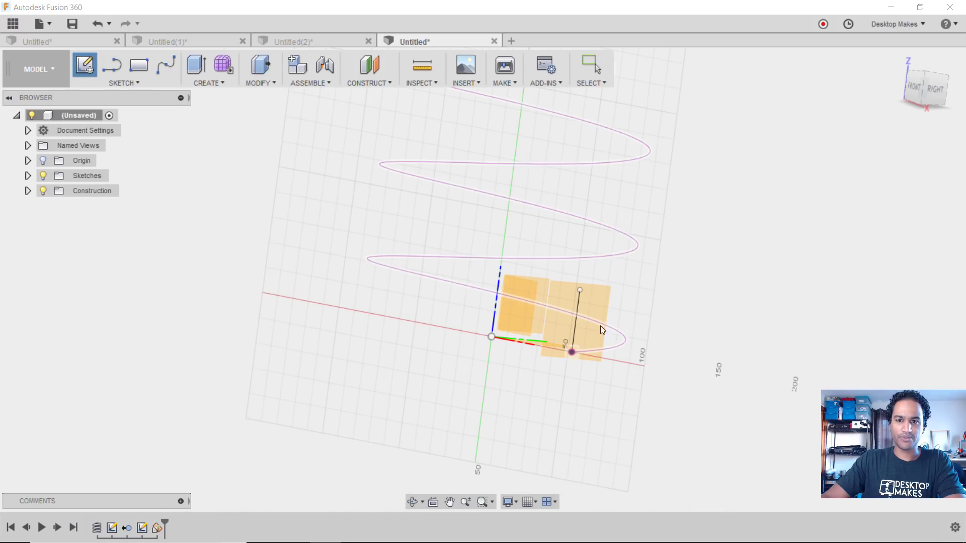
pyautogui.click(592, 304)
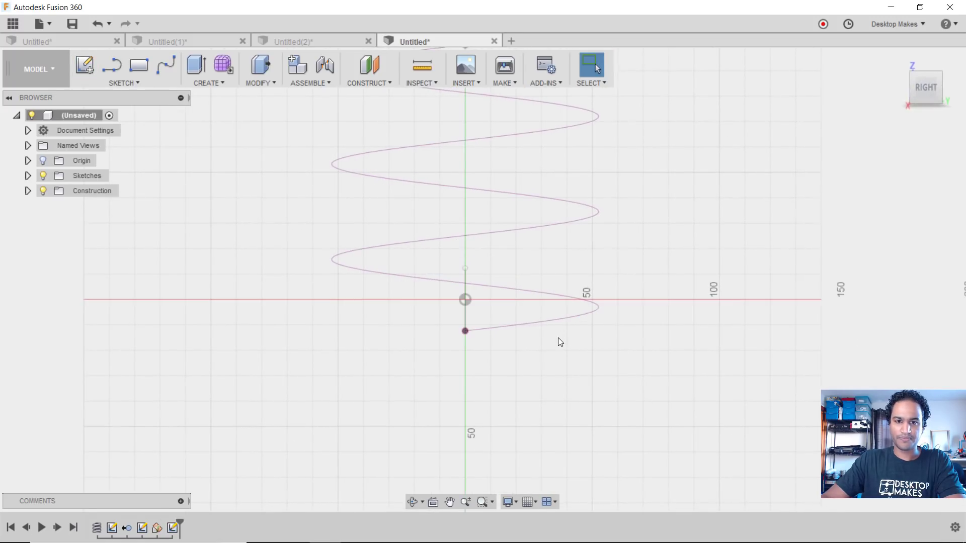
pyautogui.scroll(5, 463, 333)
pyautogui.press('c')
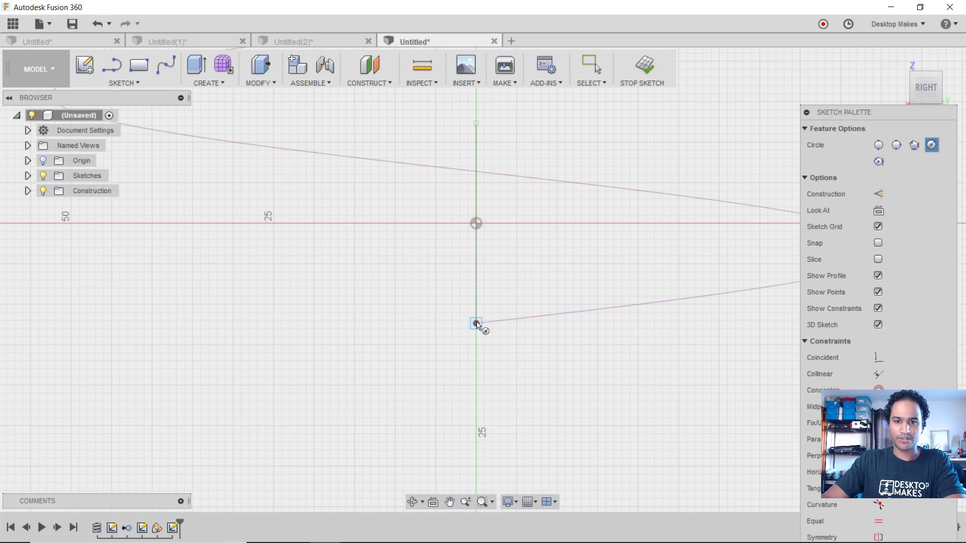
pyautogui.click(476, 325)
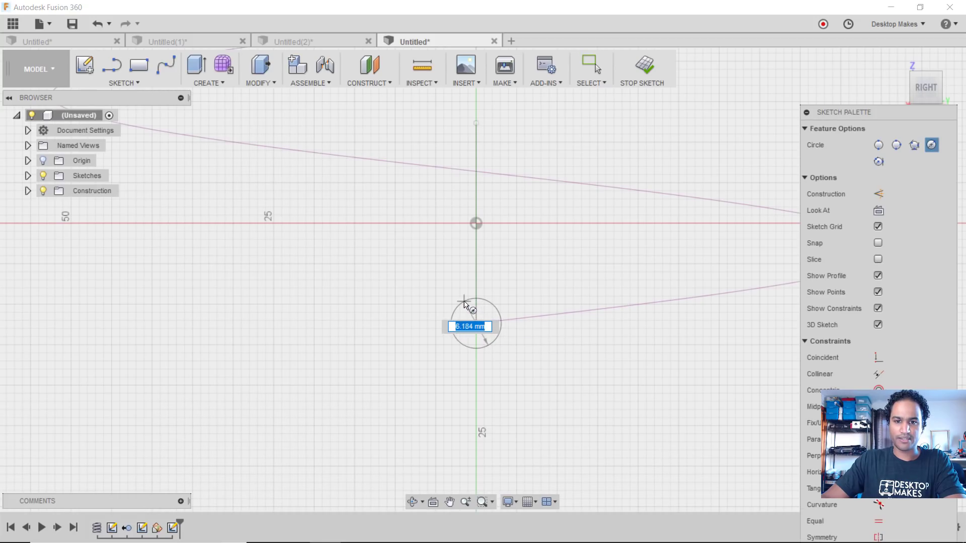
pyautogui.write('5')
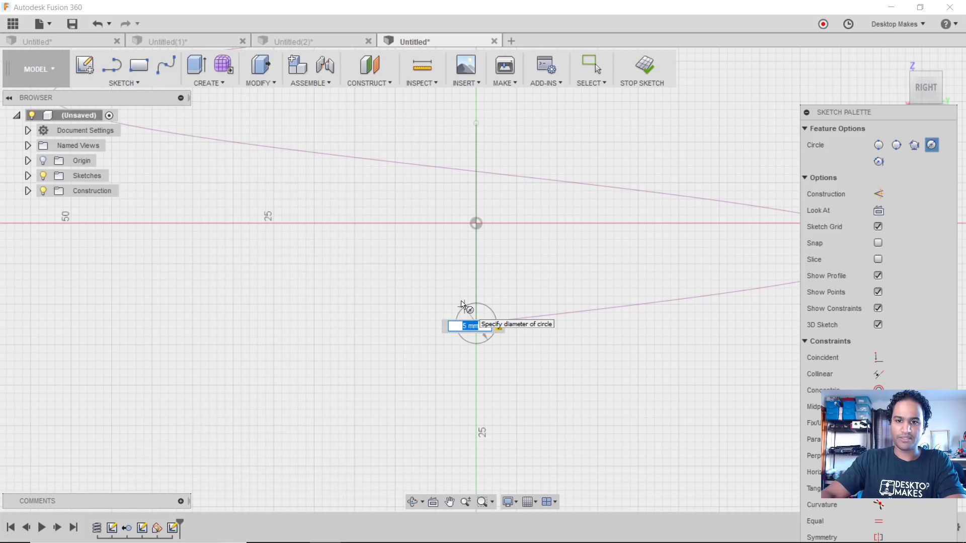
pyautogui.press('Return')
pyautogui.press('Escape')
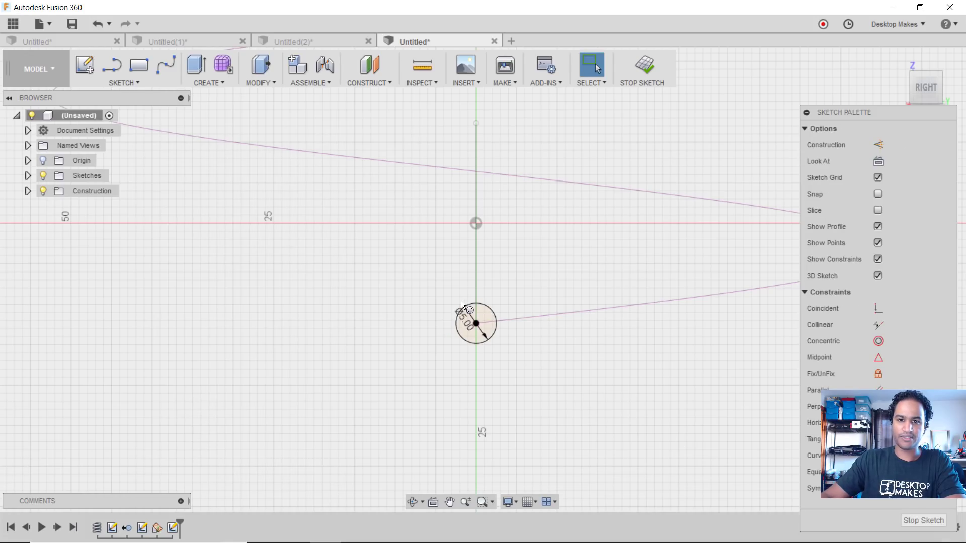
pyautogui.click(641, 71)
# Extrude the circle symmetrically about 11 mm to each side as a new body.
pyautogui.press('e')
pyautogui.click(462, 332)
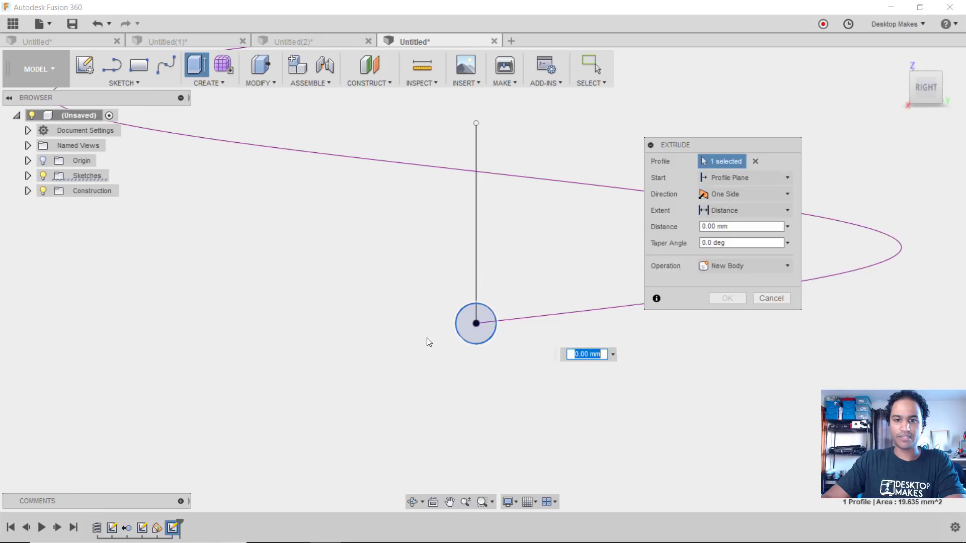
pyautogui.click(723, 197)
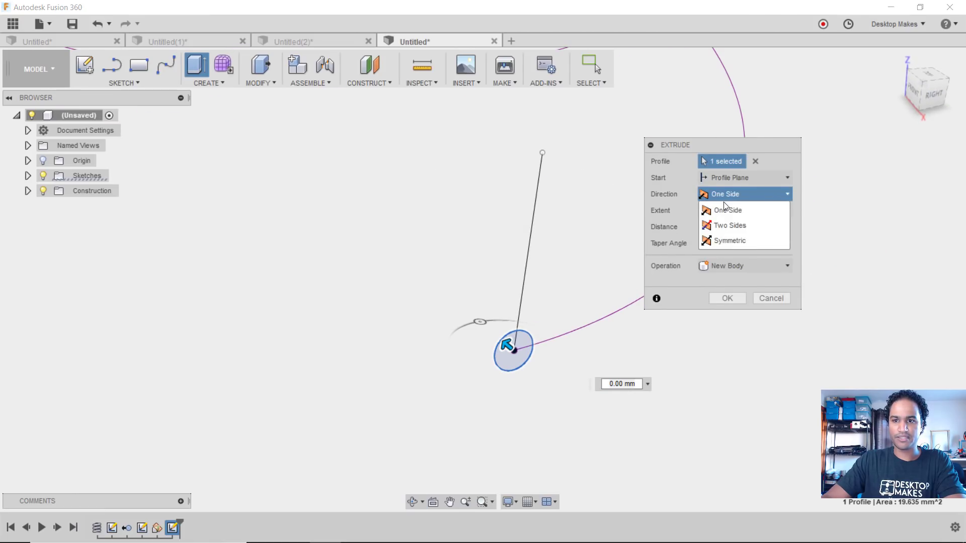
pyautogui.click(728, 240)
pyautogui.moveTo(508, 342); pyautogui.dragTo(464, 278)
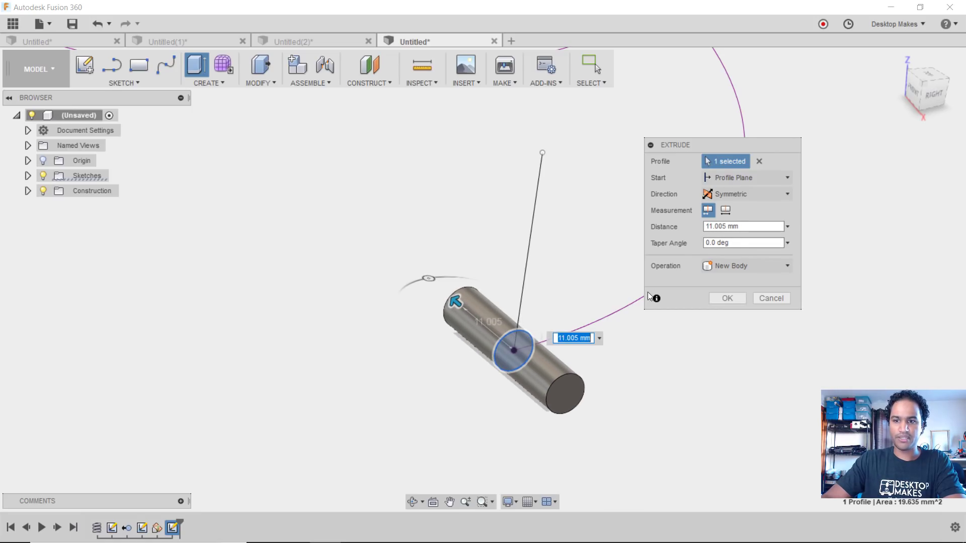
pyautogui.click(714, 298)
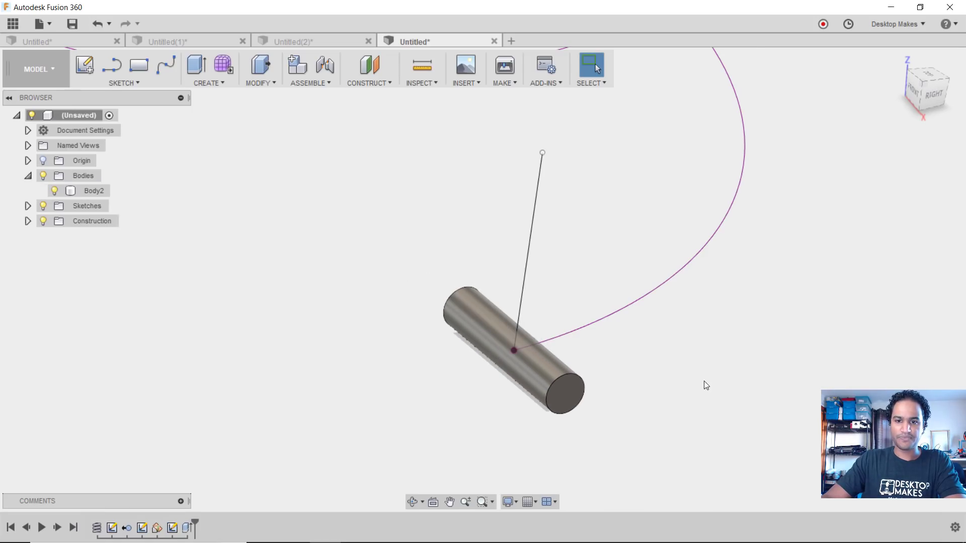
# Set up a Pattern on Path of bodies with the small cylinder as the object and the helix as the path.
pyautogui.scroll(-3, 704, 381)
pyautogui.keyDown('shift'); pyautogui.moveTo(704, 385); pyautogui.dragTo(694, 373, button='middle'); pyautogui.keyUp('shift')
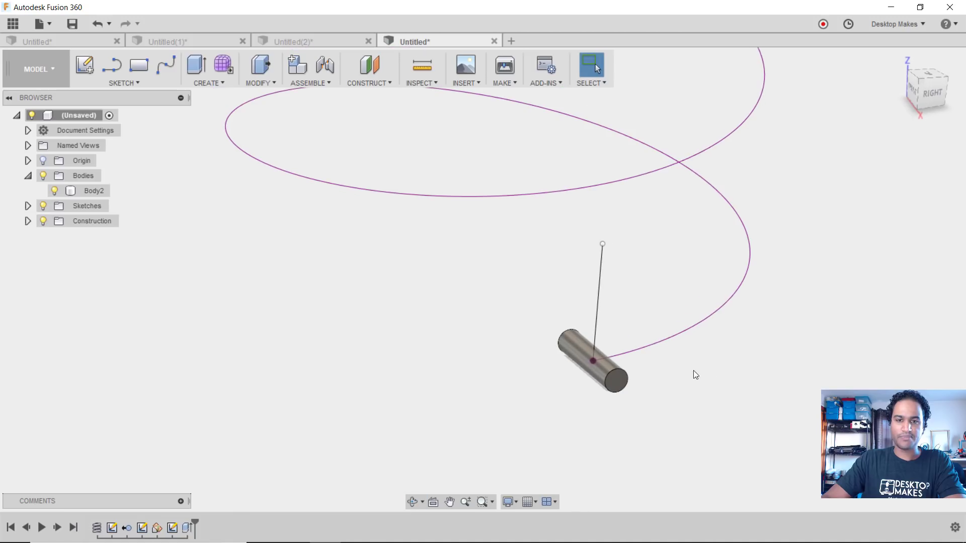
pyautogui.click(212, 84)
pyautogui.moveTo(237, 326)
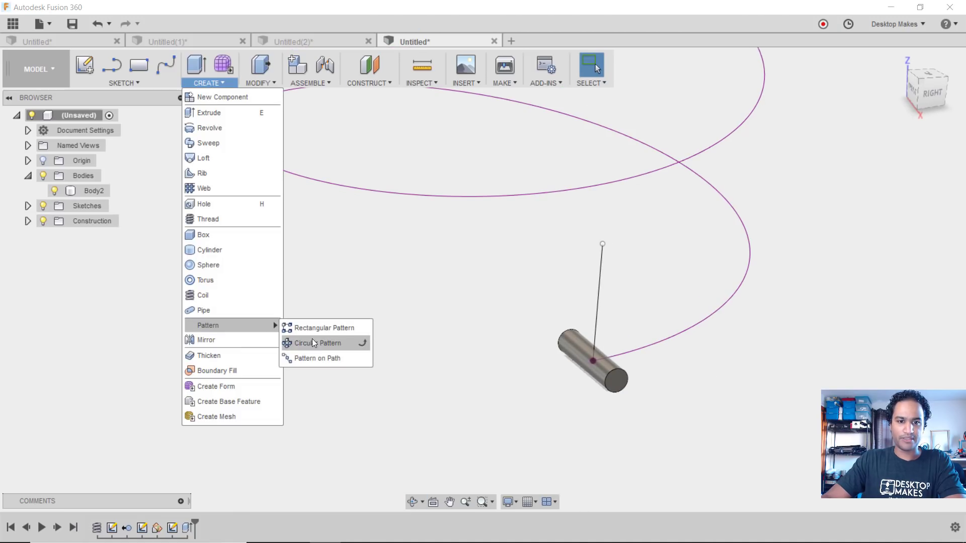
pyautogui.click(322, 358)
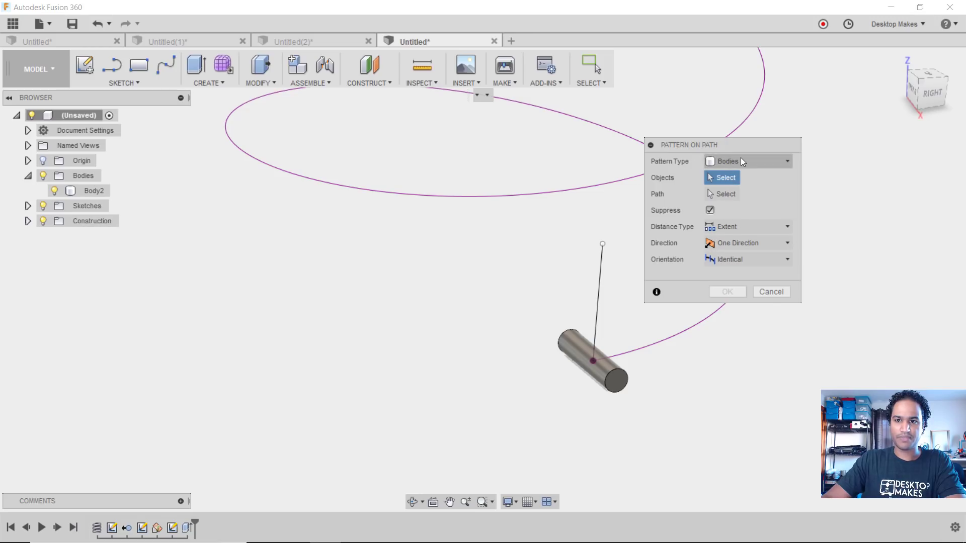
pyautogui.click(593, 370)
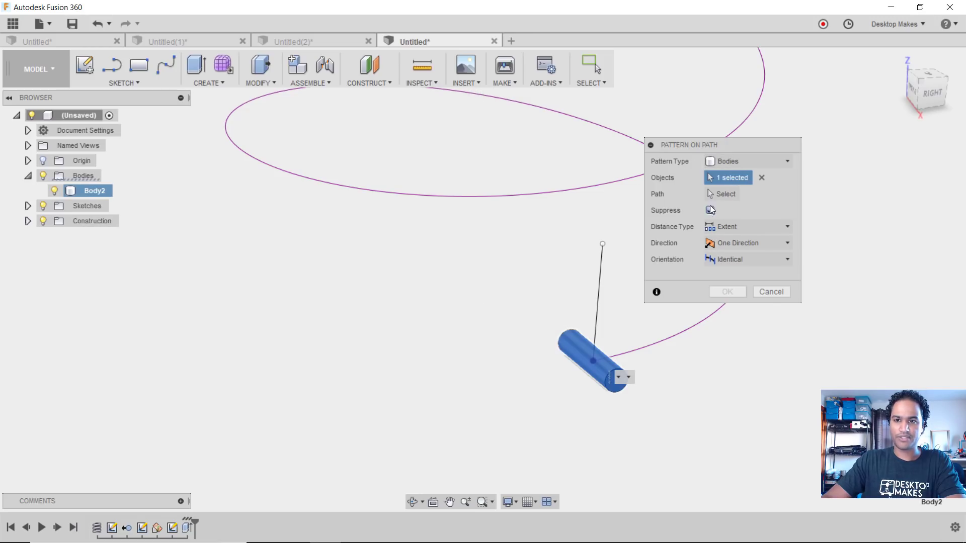
pyautogui.scroll(-3, 749, 413)
pyautogui.moveTo(741, 388); pyautogui.dragTo(569, 418, button='middle')
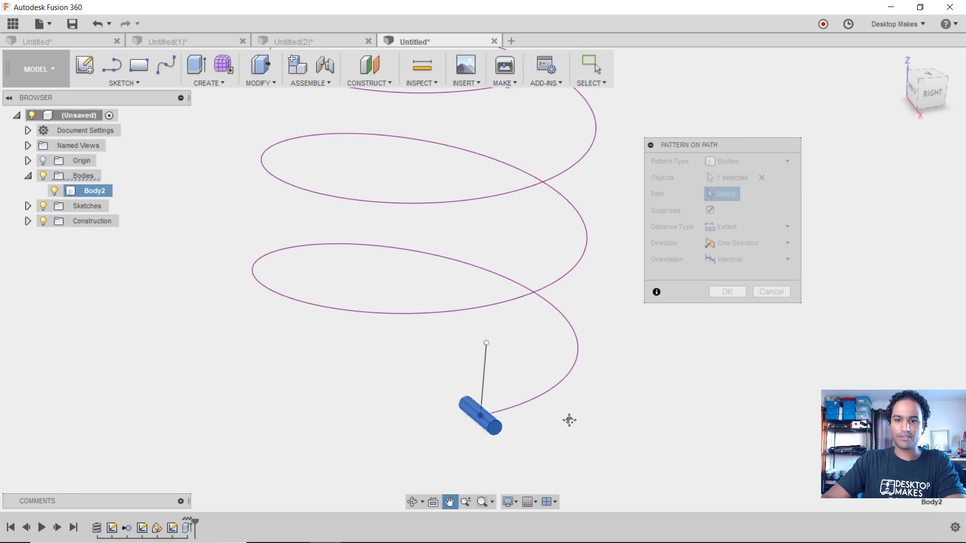
pyautogui.click(574, 379)
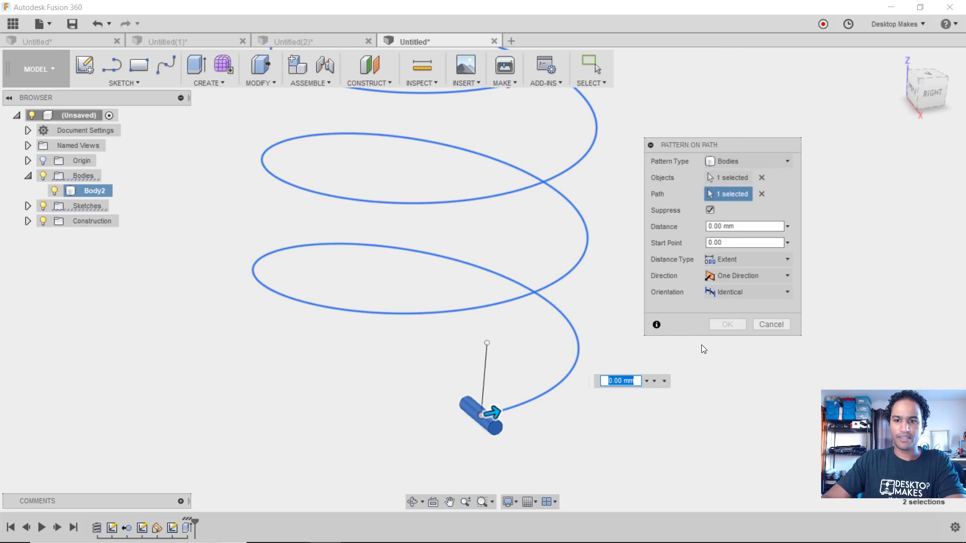
# Extend the pattern to the helix's upper end, about 996 mm along the path, with a quantity of 30, and create it.
pyautogui.moveTo(494, 411); pyautogui.dragTo(442, 132)
pyautogui.moveTo(444, 162); pyautogui.dragTo(417, 274, button='middle')
pyautogui.scroll(-3, 409, 272)
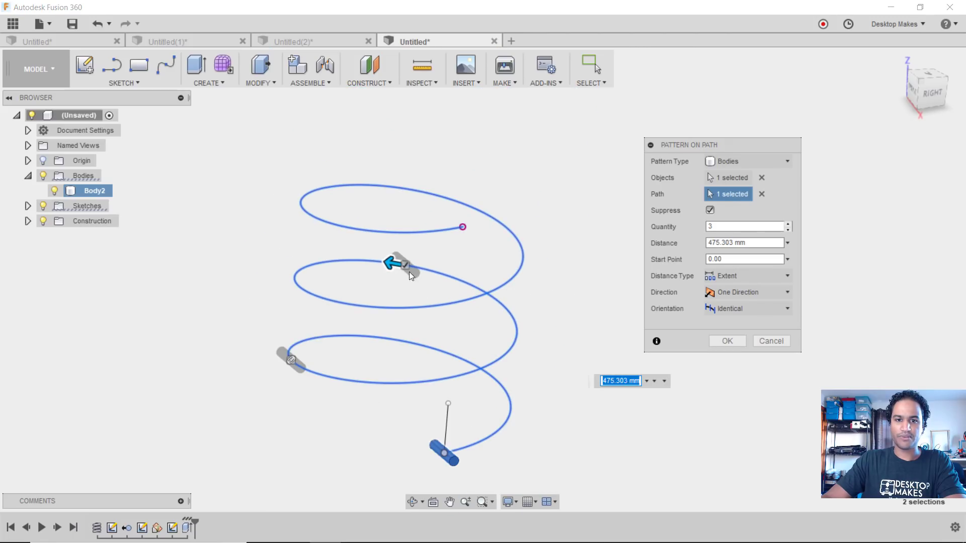
pyautogui.moveTo(380, 251); pyautogui.dragTo(448, 247)
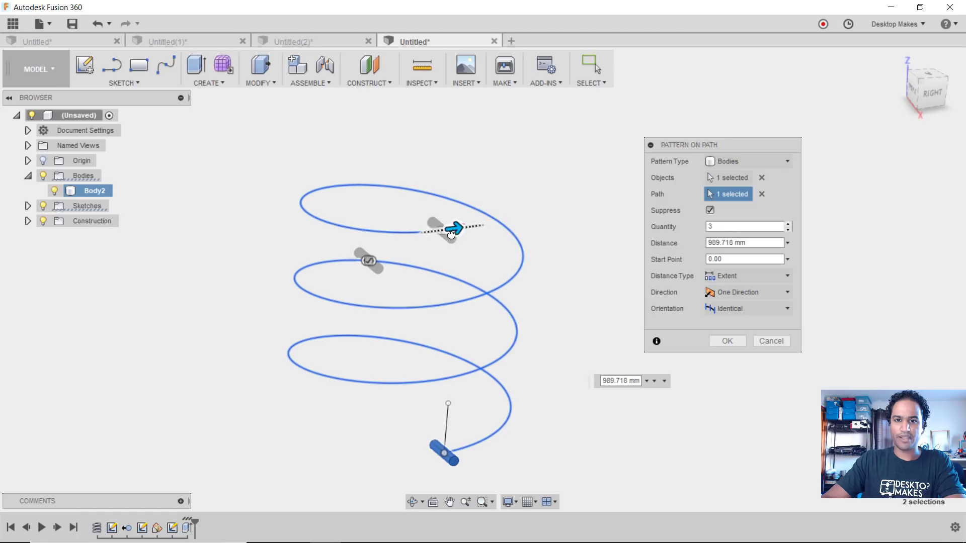
pyautogui.click(466, 228)
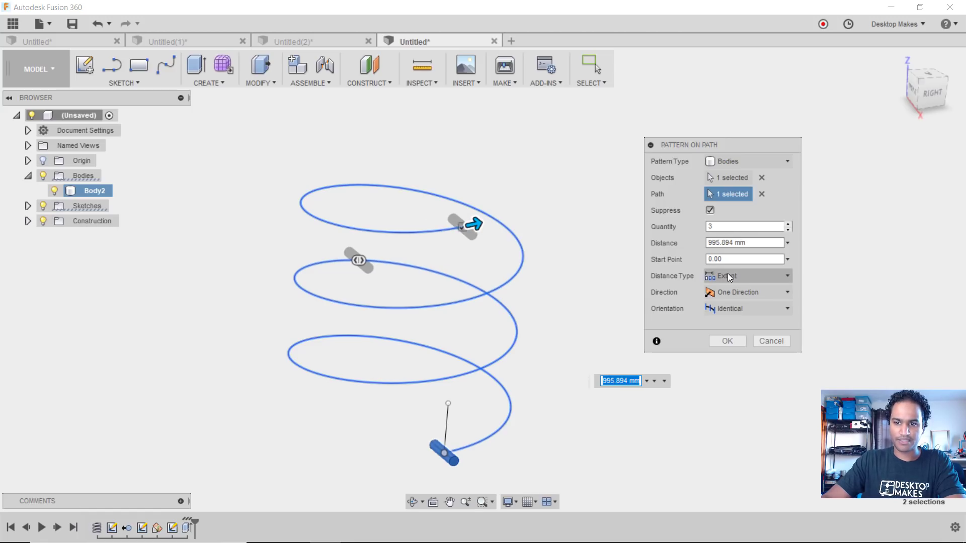
pyautogui.click(744, 227)
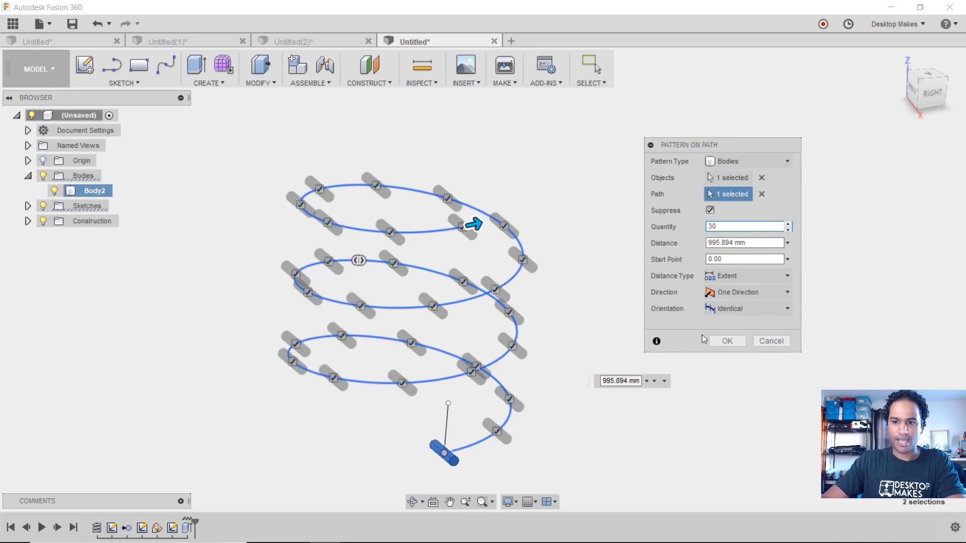
pyautogui.click(723, 341)
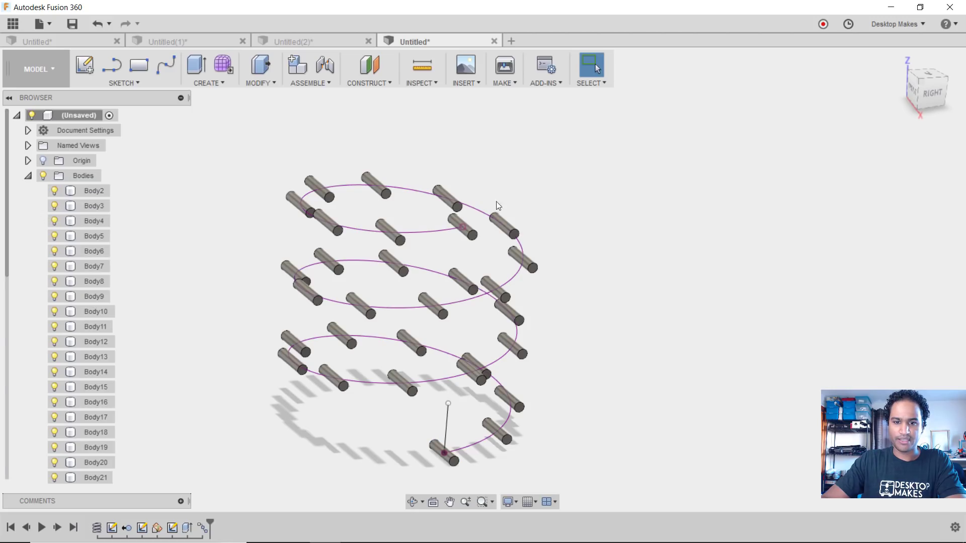
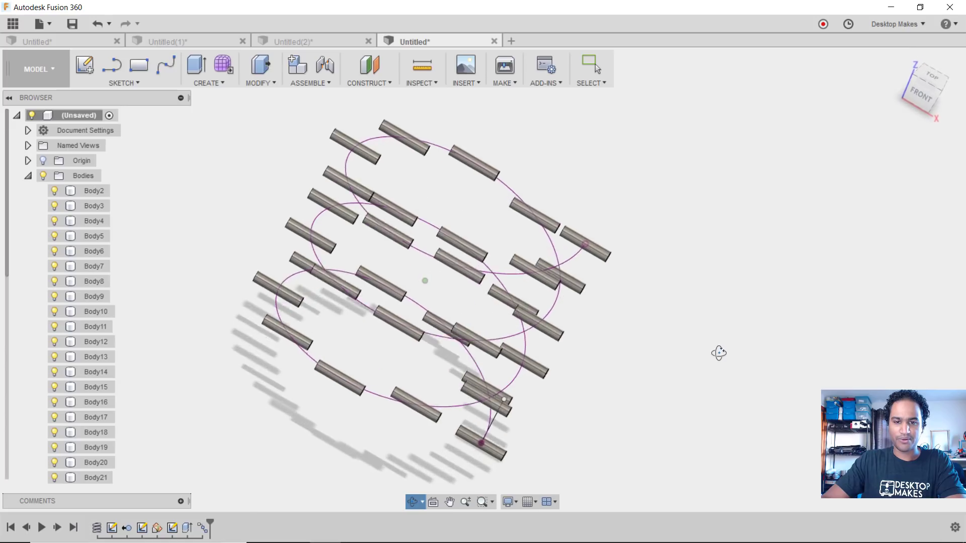
# Examine the orientation of the patterned cylinders relative to the helix from the top view.
pyautogui.press('Escape')
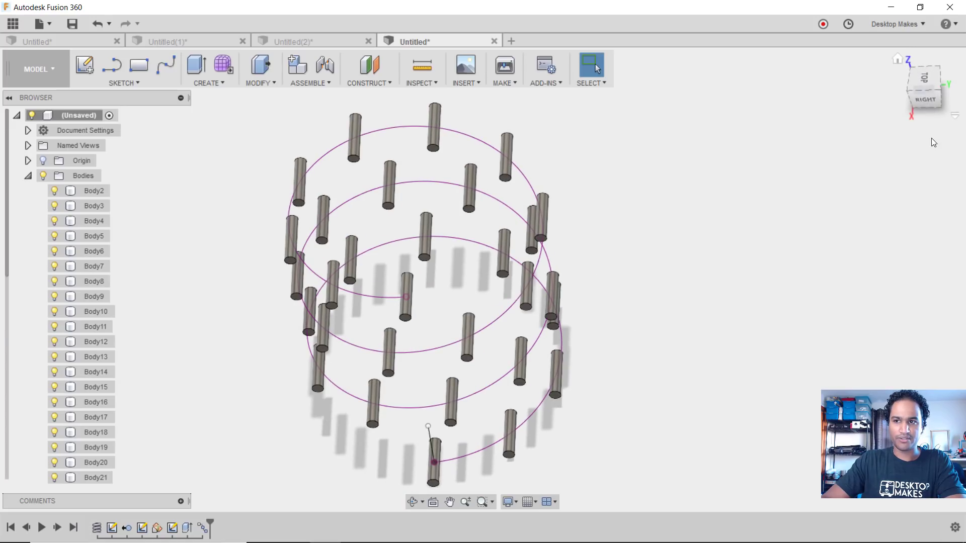
pyautogui.click(924, 80)
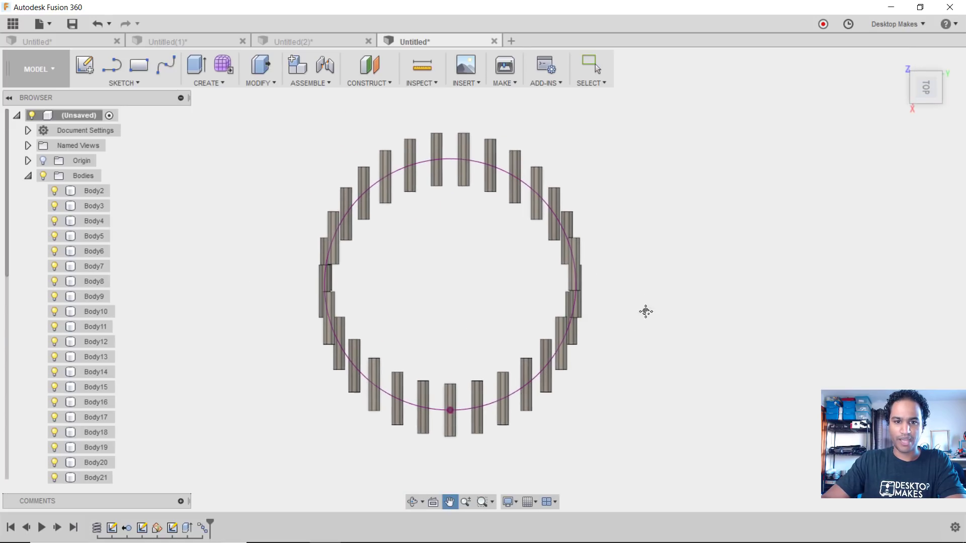
pyautogui.scroll(3, 284, 348)
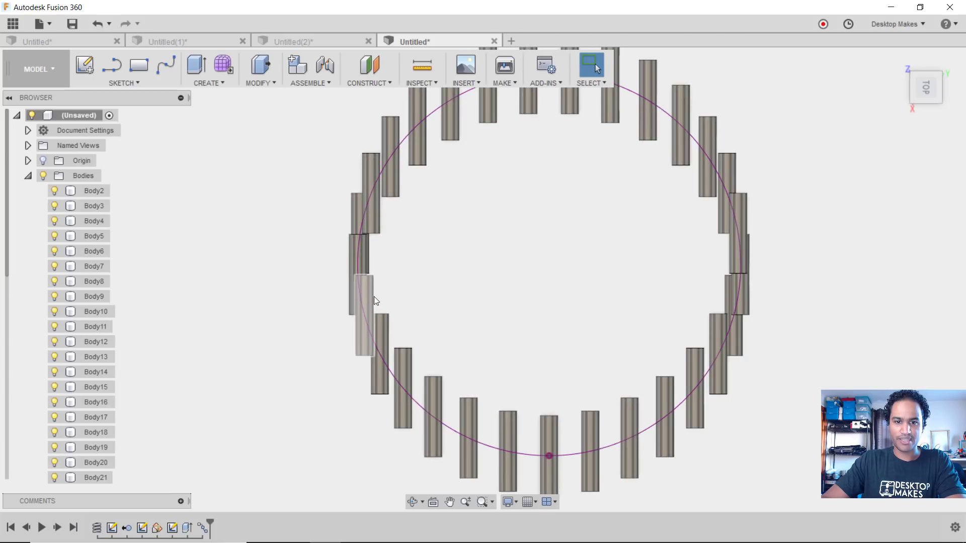
# Inspect the patterned cylinders around the helix from an angled view and again from straight above.
pyautogui.keyDown('shift'); pyautogui.moveTo(403, 324); pyautogui.dragTo(347, 207, button='middle'); pyautogui.keyUp('shift')
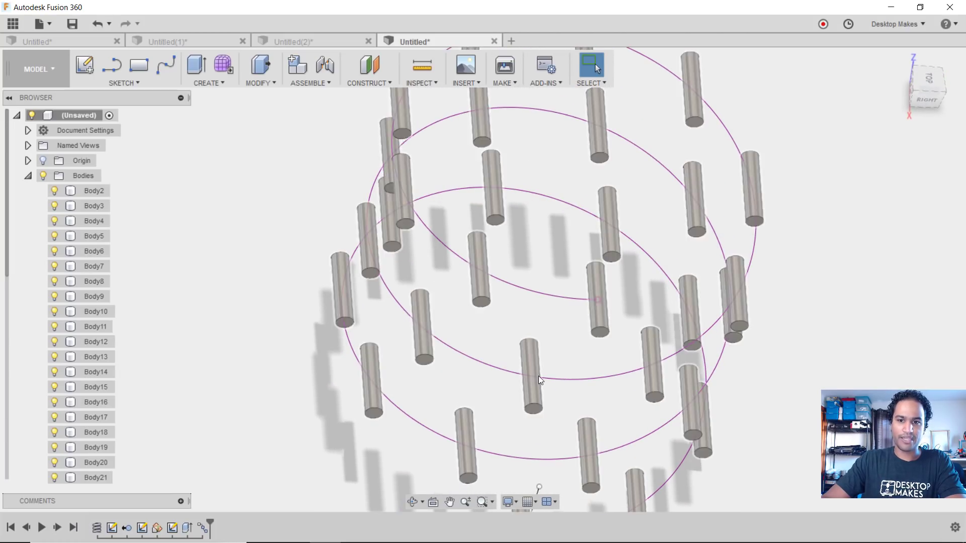
pyautogui.scroll(-4, 538, 376)
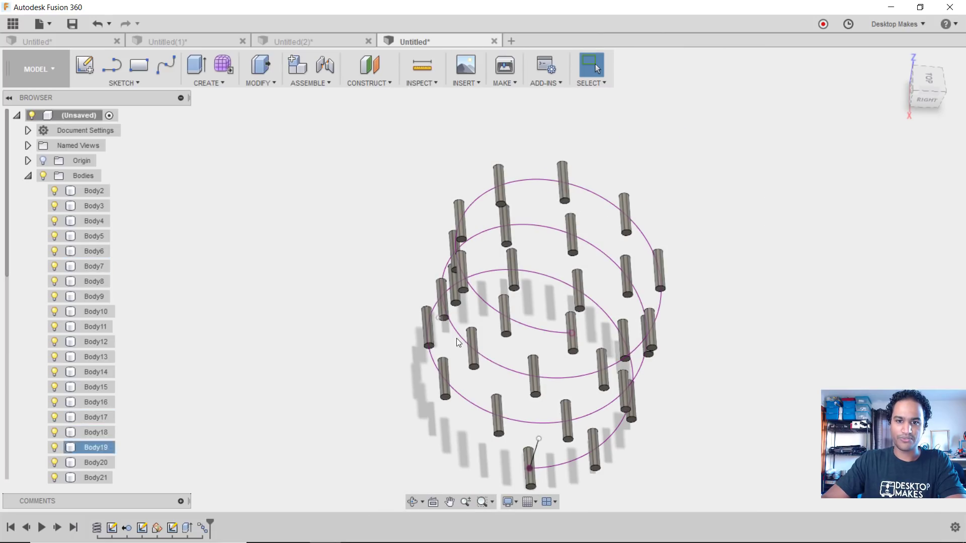
pyautogui.scroll(-5, 364, 351)
pyautogui.keyDown('shift'); pyautogui.moveTo(532, 442); pyautogui.dragTo(478, 448, button='middle'); pyautogui.keyUp('shift')
pyautogui.scroll(4, 470, 438)
pyautogui.moveTo(460, 385); pyautogui.dragTo(453, 485, button='middle')
pyautogui.click(928, 95)
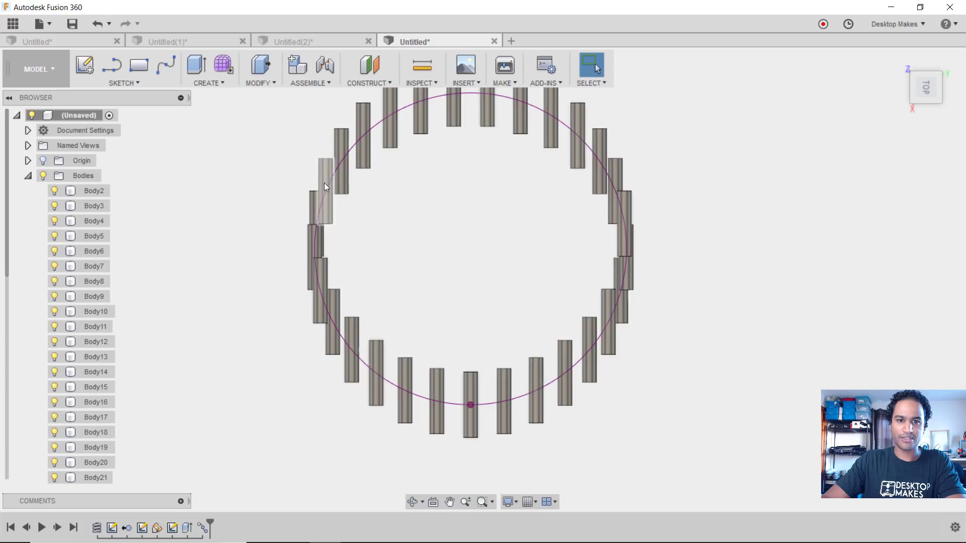
# Edit the path pattern of cylinders to use the Path Direction orientation, check the preview from several angles, and apply it.
pyautogui.doubleClick(204, 529)
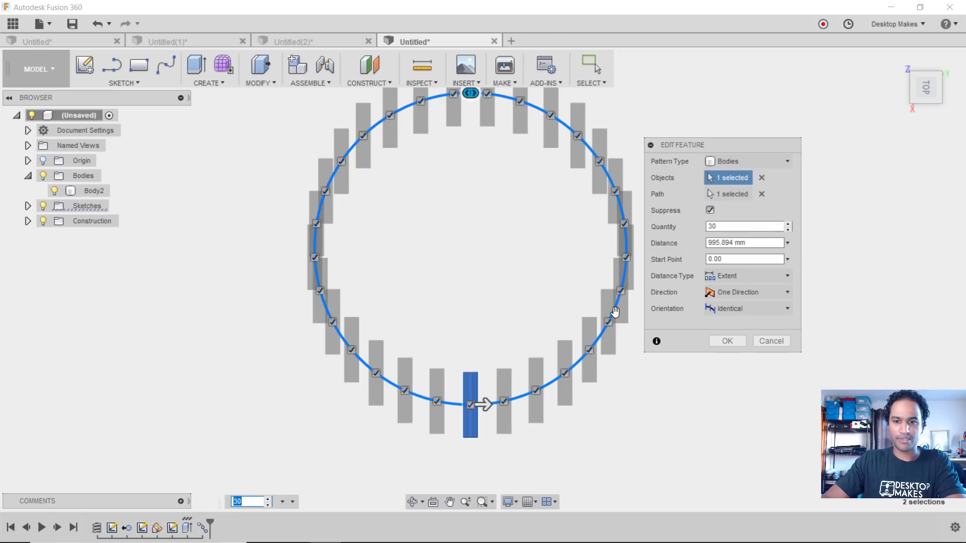
pyautogui.moveTo(725, 145); pyautogui.dragTo(764, 133)
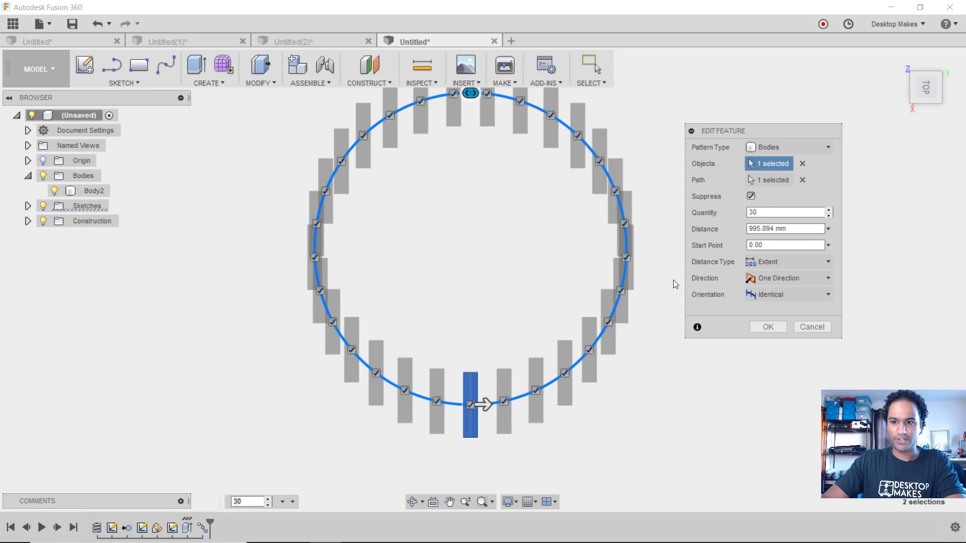
pyautogui.click(764, 300)
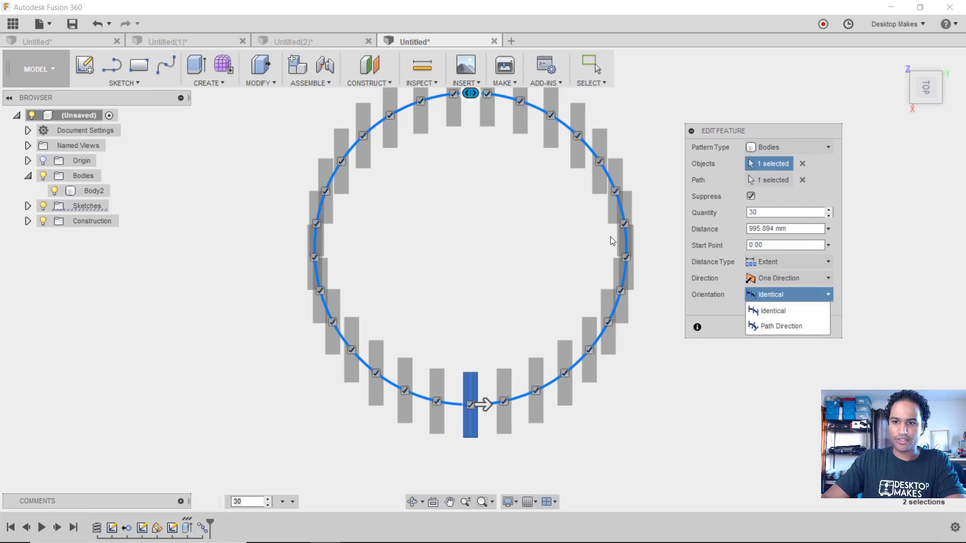
pyautogui.click(773, 326)
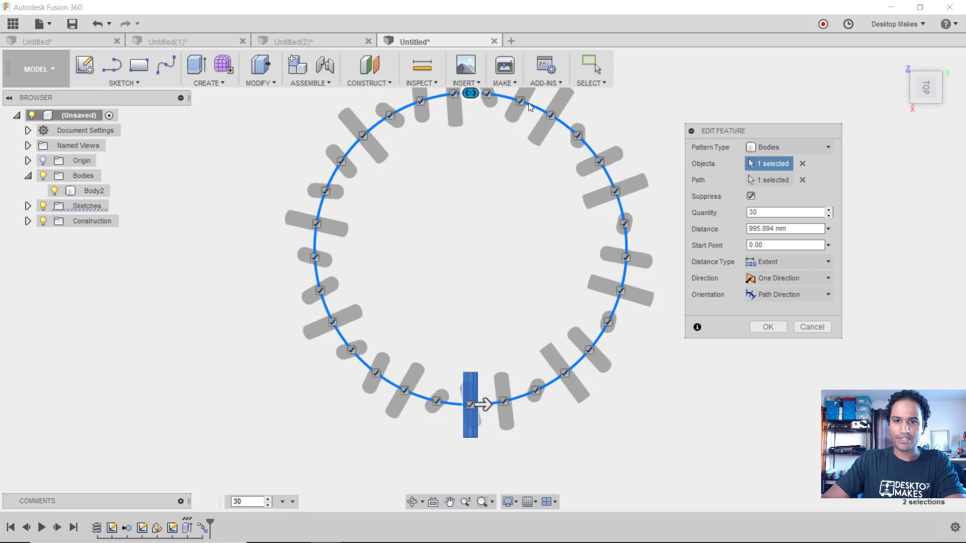
pyautogui.click(774, 329)
pyautogui.keyDown('shift'); pyautogui.moveTo(728, 369); pyautogui.dragTo(528, 377, button='middle'); pyautogui.keyUp('shift')
pyautogui.keyDown('shift'); pyautogui.moveTo(458, 304); pyautogui.dragTo(402, 291, button='middle'); pyautogui.keyUp('shift')
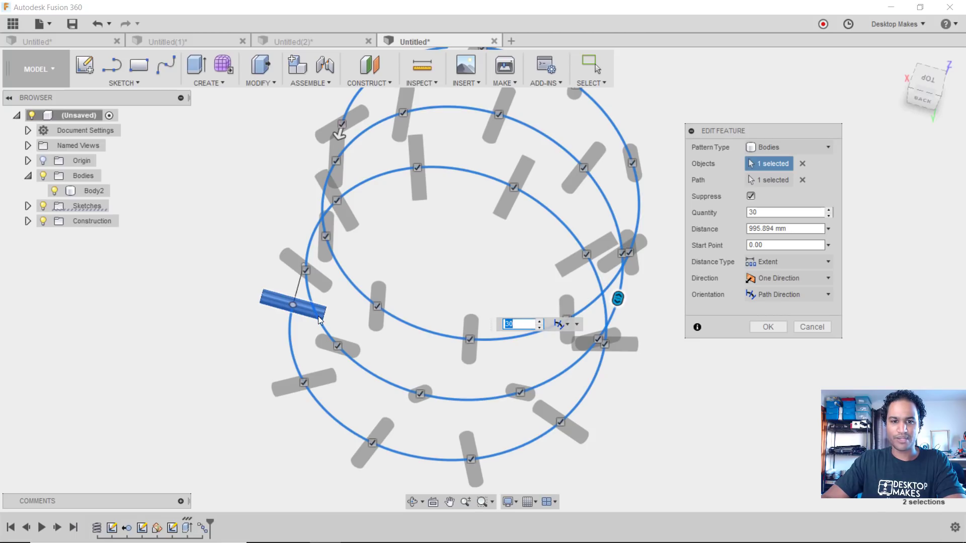
pyautogui.keyDown('shift'); pyautogui.moveTo(471, 407); pyautogui.dragTo(427, 382, button='middle'); pyautogui.keyUp('shift')
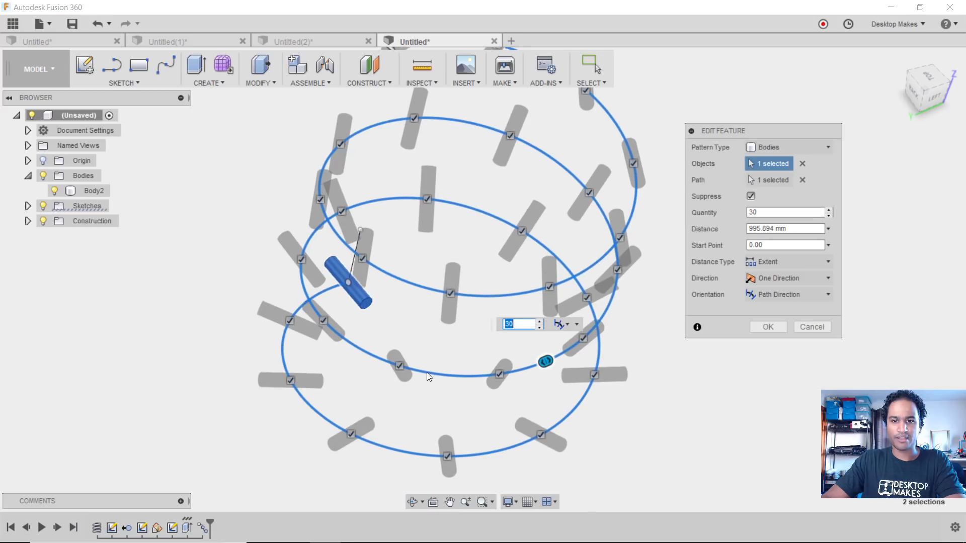
pyautogui.scroll(-2, 627, 313)
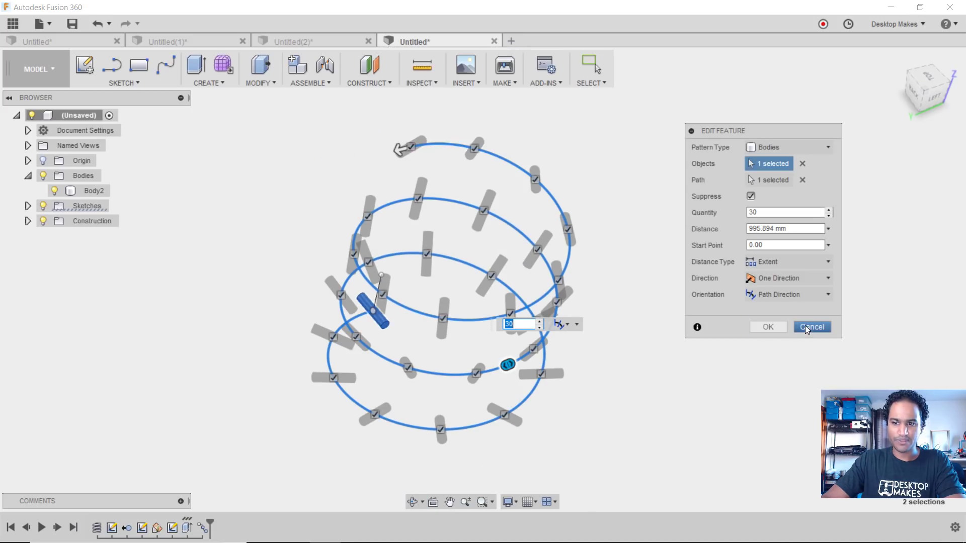
pyautogui.click(783, 325)
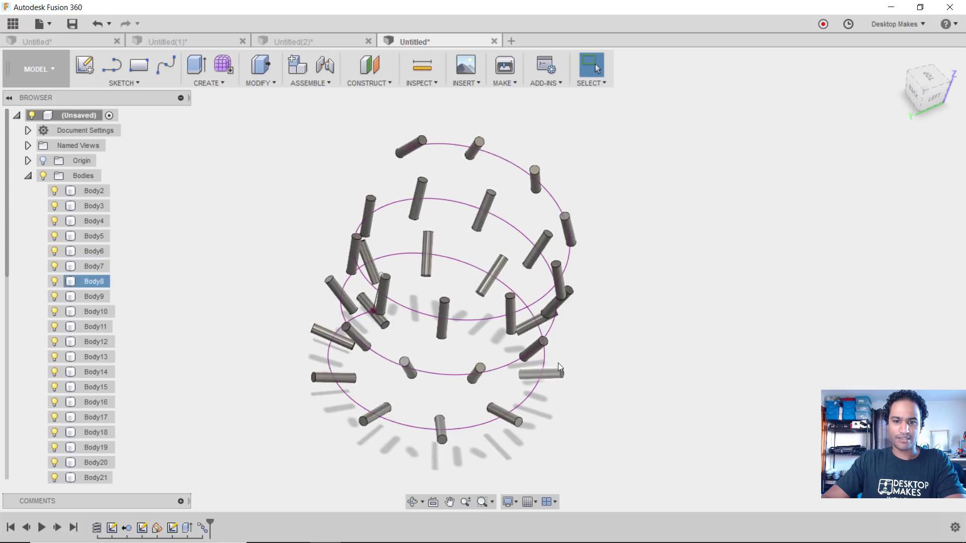
# Roll the design history back to before the cylinder features so only the helix sketch remains.
pyautogui.moveTo(211, 527)
pyautogui.mouseDown()
pyautogui.moveTo(117, 528)
pyautogui.moveTo(133, 527)
pyautogui.mouseUp()
pyautogui.keyDown('shift'); pyautogui.moveTo(183, 435); pyautogui.dragTo(619, 304, button='middle'); pyautogui.keyUp('shift')
pyautogui.press('Escape')
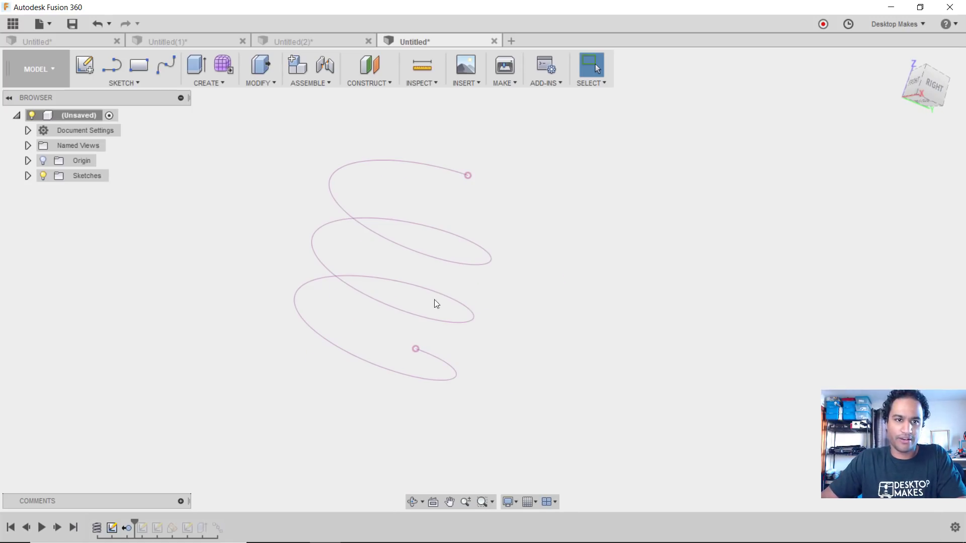
# Create a sketch on the front plane and project the helix's lower endpoint into it.
pyautogui.click(126, 83)
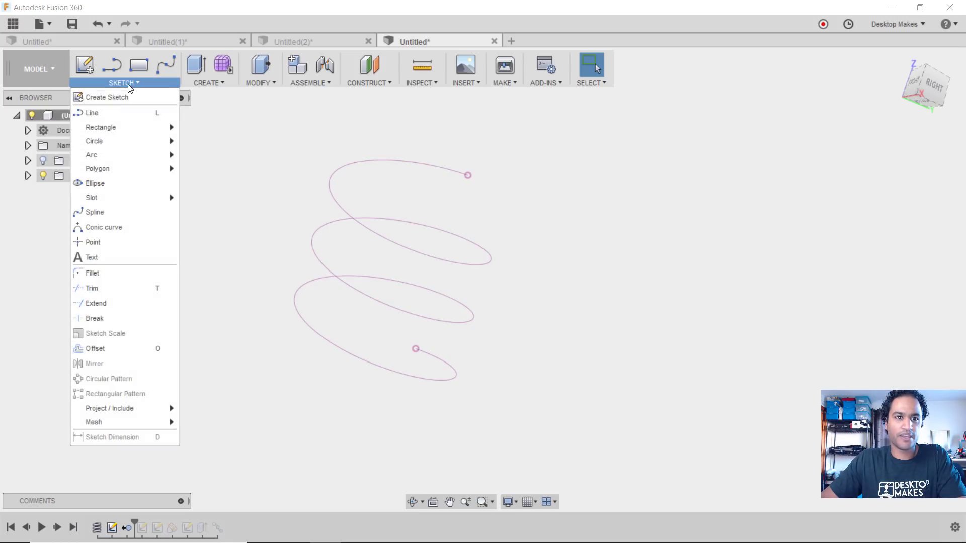
pyautogui.click(103, 97)
pyautogui.moveTo(397, 400)
pyautogui.keyDown('shift'); pyautogui.mouseDown(button='middle')
pyautogui.moveTo(382, 410)
pyautogui.moveTo(420, 417)
pyautogui.mouseUp(button='middle'); pyautogui.keyUp('shift')
pyautogui.click(415, 354)
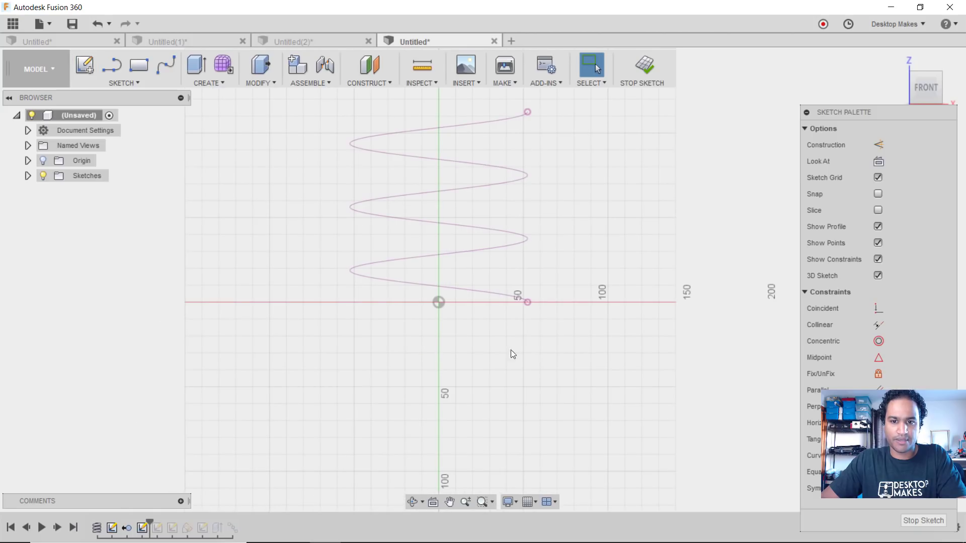
pyautogui.moveTo(529, 303); pyautogui.dragTo(502, 354, button='middle')
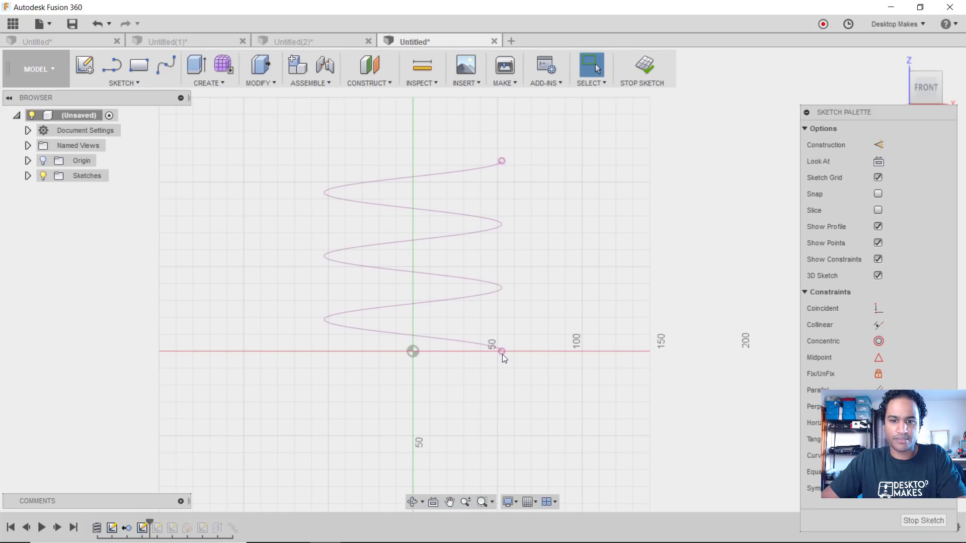
pyautogui.press('p')
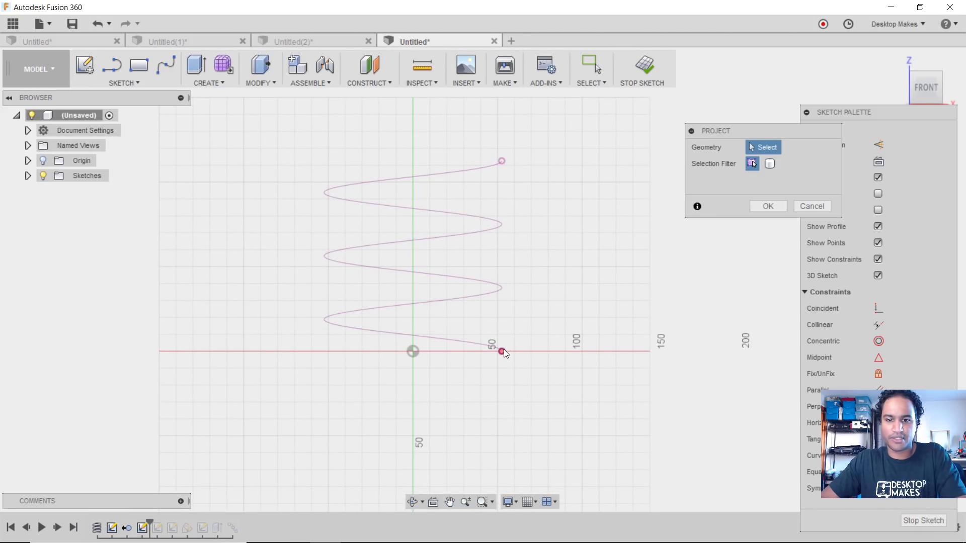
pyautogui.click(765, 207)
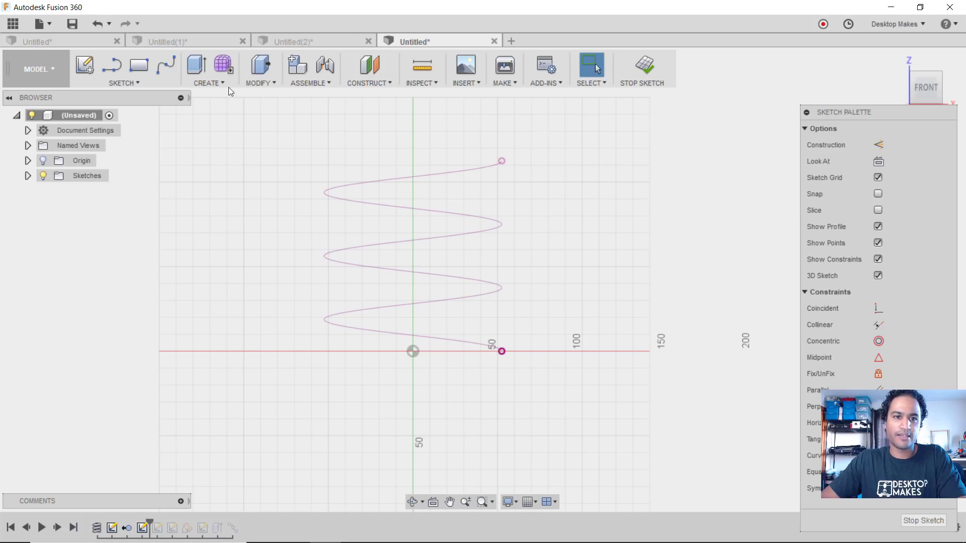
# Create a 30 mm diameter sphere as a new body centered on the projected helix endpoint.
pyautogui.click(207, 83)
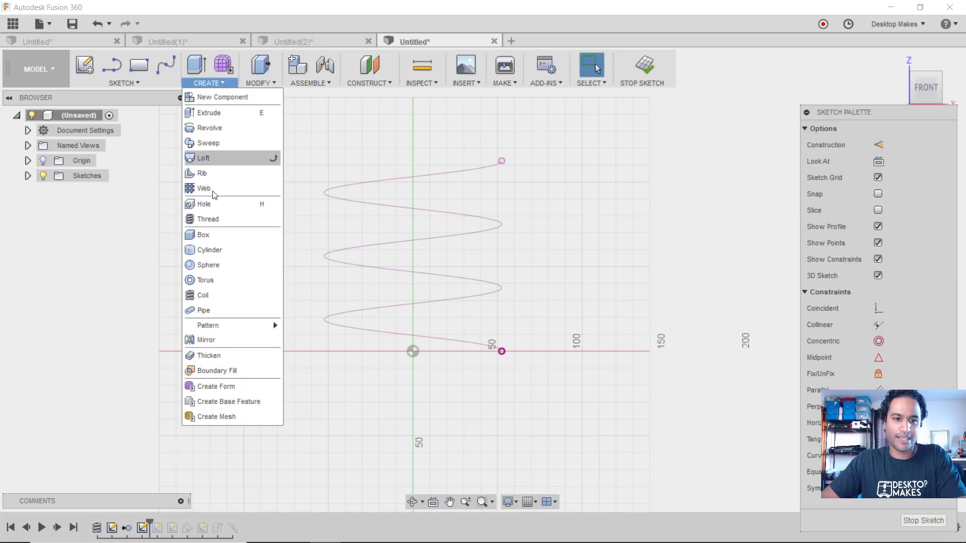
pyautogui.click(206, 265)
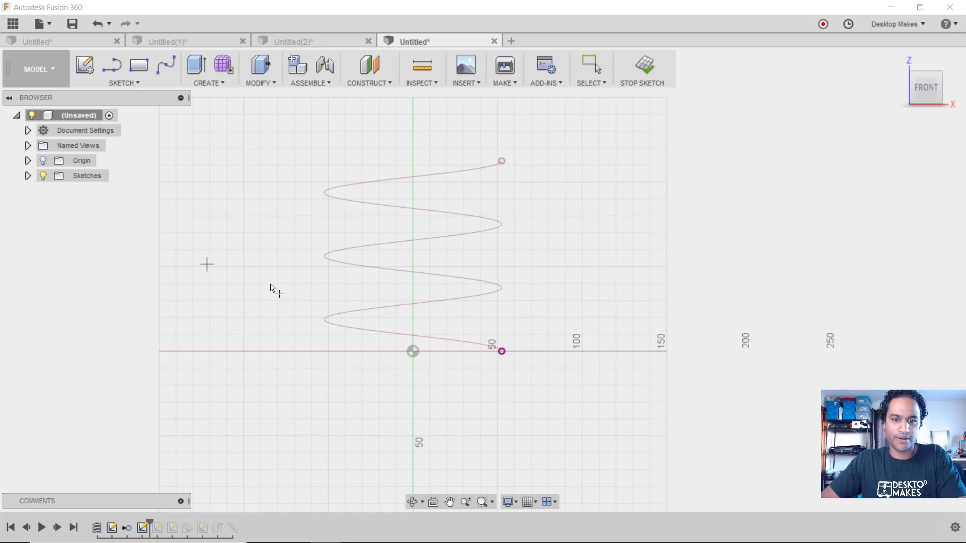
pyautogui.click(502, 352)
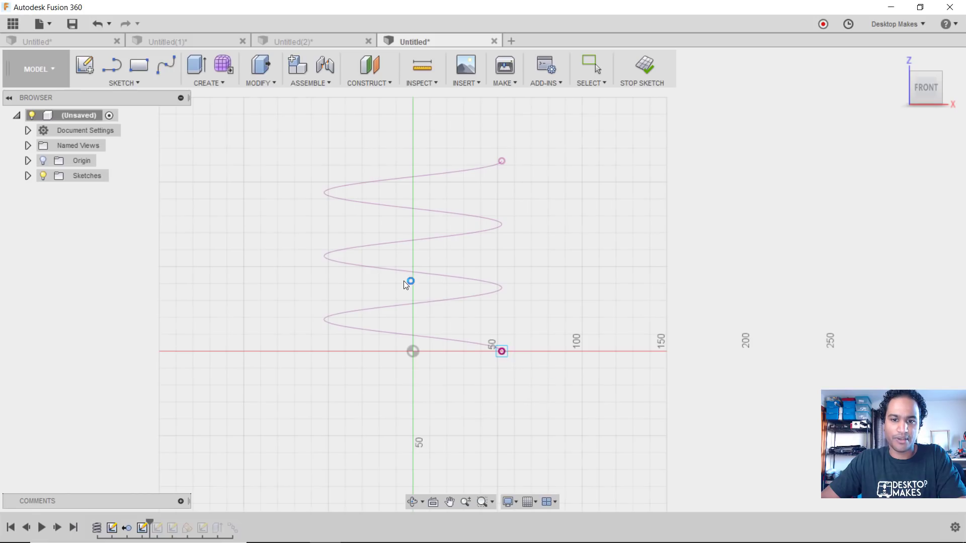
pyautogui.moveTo(461, 387); pyautogui.dragTo(468, 387)
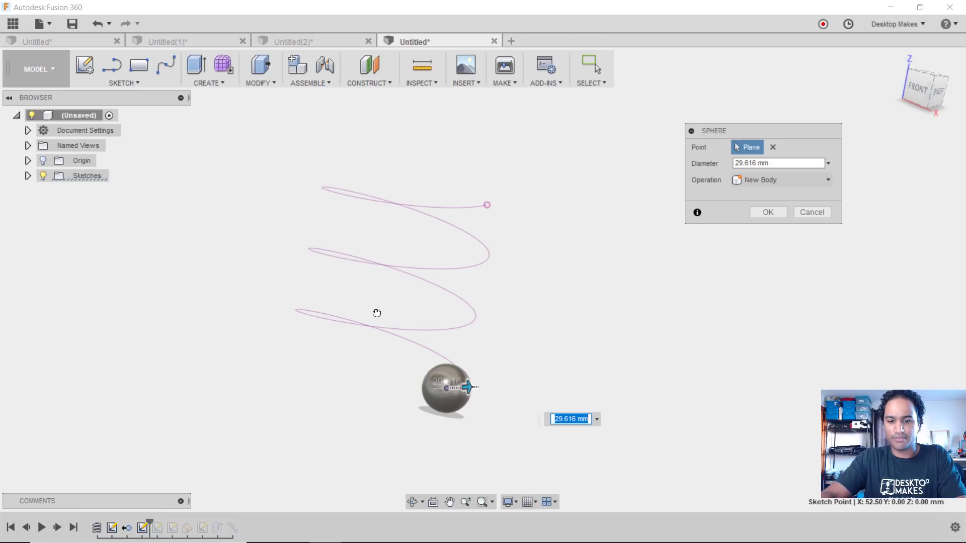
pyautogui.write('30')
pyautogui.press('Return')
pyautogui.keyDown('shift'); pyautogui.moveTo(534, 355); pyautogui.dragTo(415, 300, button='middle'); pyautogui.keyUp('shift')
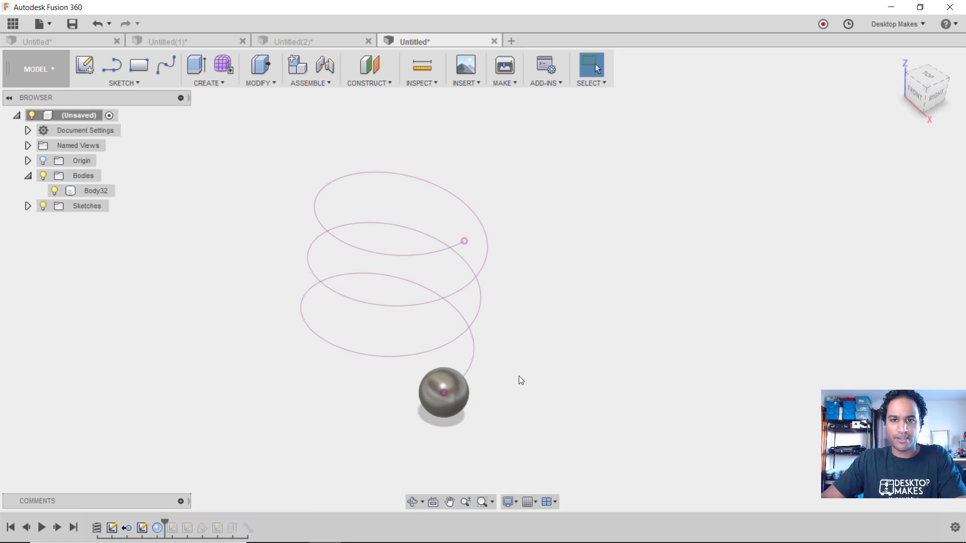
# Set up a Pattern on Path of bodies with the sphere as the object and the helix as the path.
pyautogui.click(219, 83)
pyautogui.moveTo(238, 324)
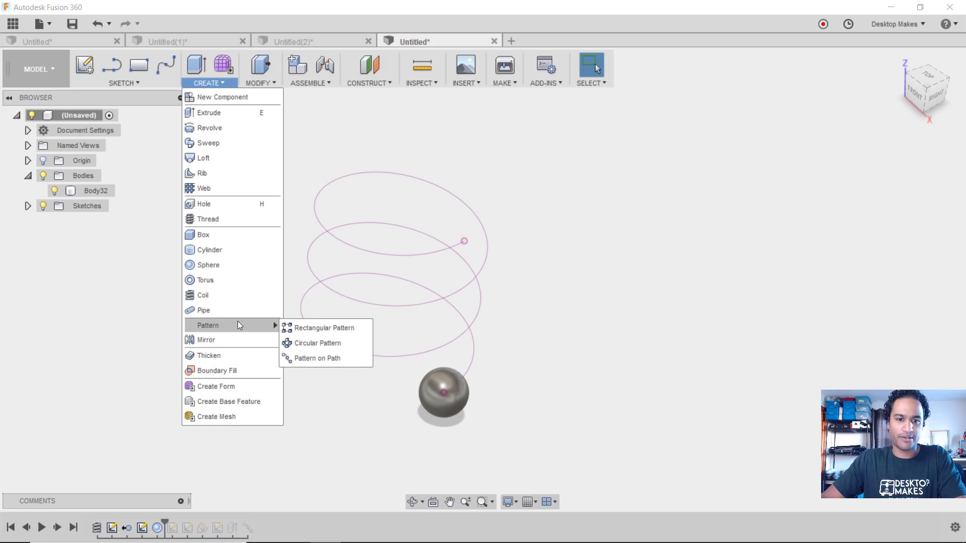
pyautogui.click(351, 357)
pyautogui.click(437, 413)
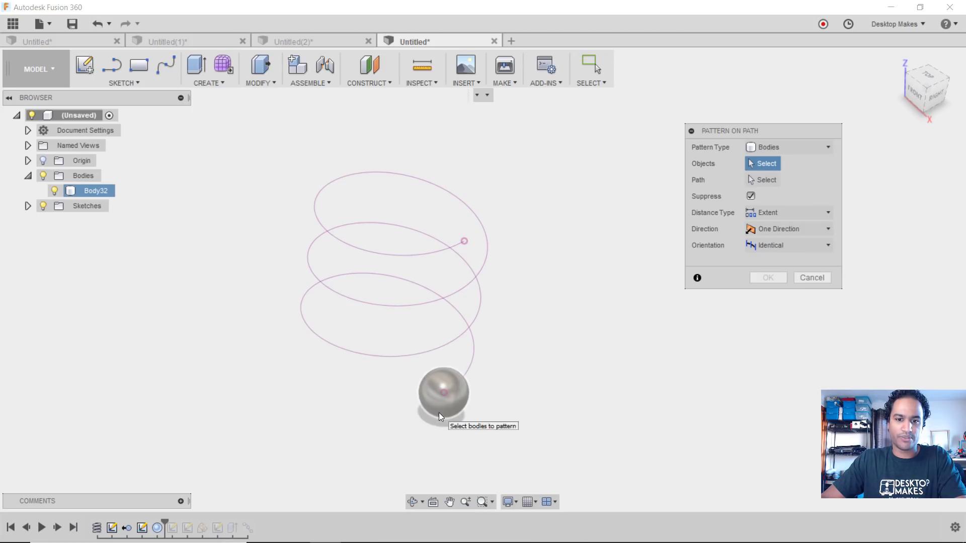
pyautogui.click(770, 180)
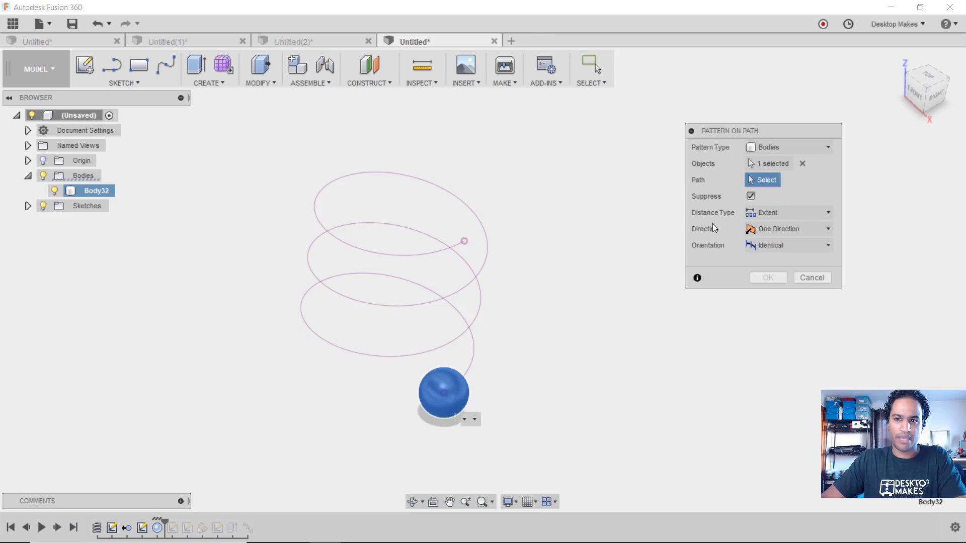
pyautogui.click(381, 275)
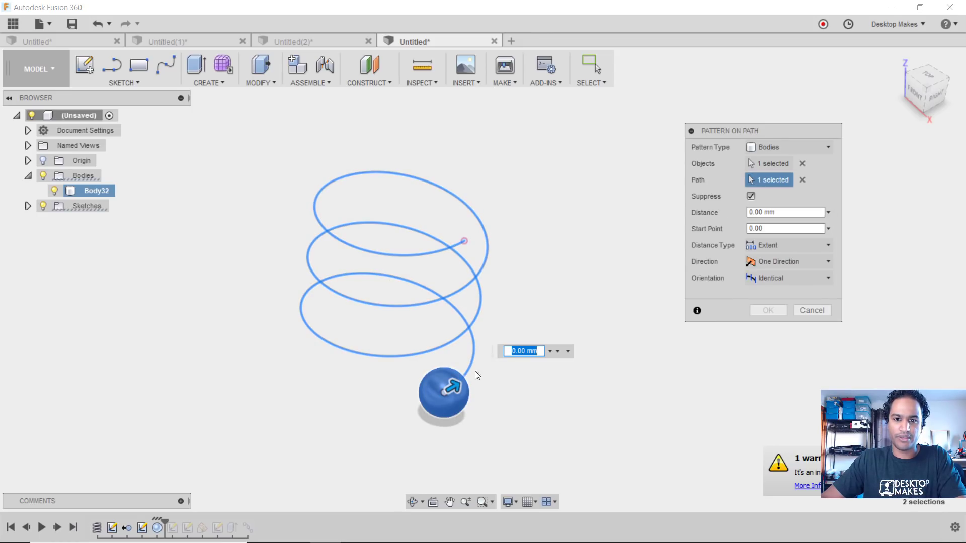
# Extend the sphere pattern about 996 mm along the helix with a quantity of 20 and create it.
pyautogui.moveTo(453, 386); pyautogui.dragTo(483, 227)
pyautogui.click(784, 212)
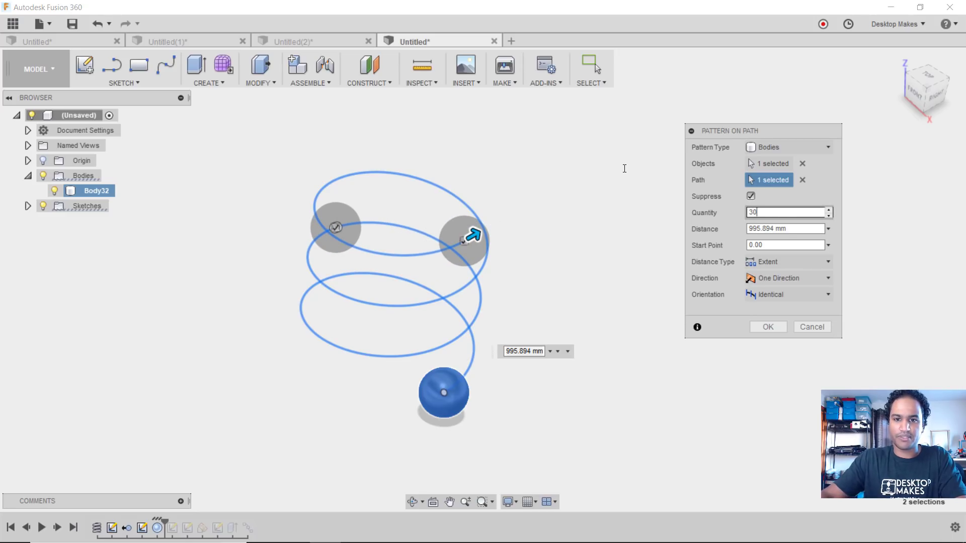
pyautogui.write('20')
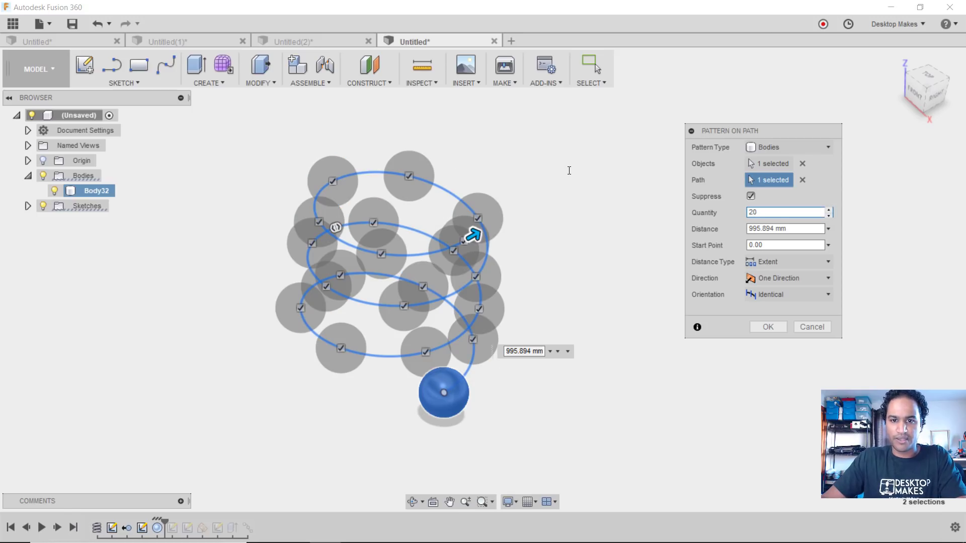
pyautogui.click(768, 327)
# Look over the patterned spheres and start a new sketch on the front plane.
pyautogui.keyDown('shift'); pyautogui.moveTo(679, 360); pyautogui.dragTo(588, 459, button='middle'); pyautogui.keyUp('shift')
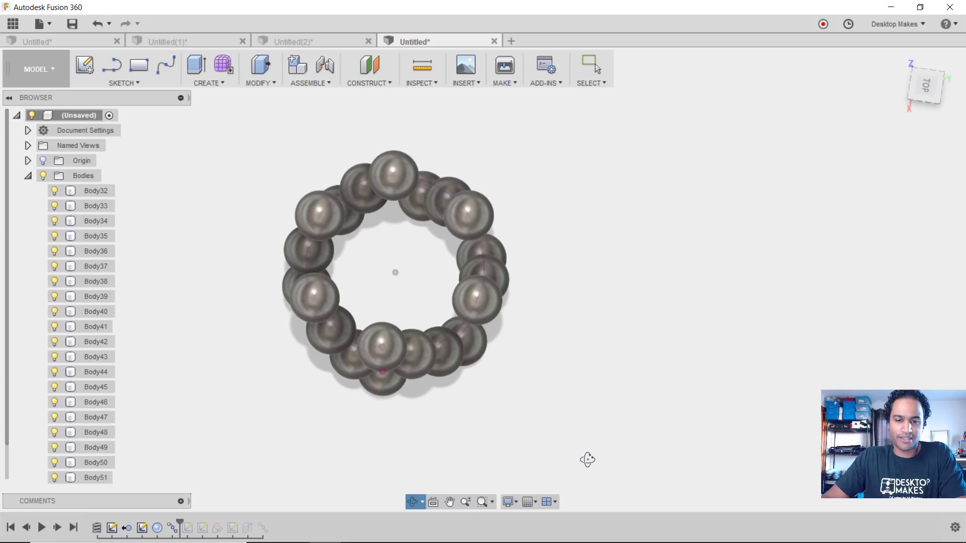
pyautogui.keyDown('shift'); pyautogui.moveTo(768, 300); pyautogui.dragTo(614, 307, button='middle'); pyautogui.keyUp('shift')
pyautogui.click(926, 97)
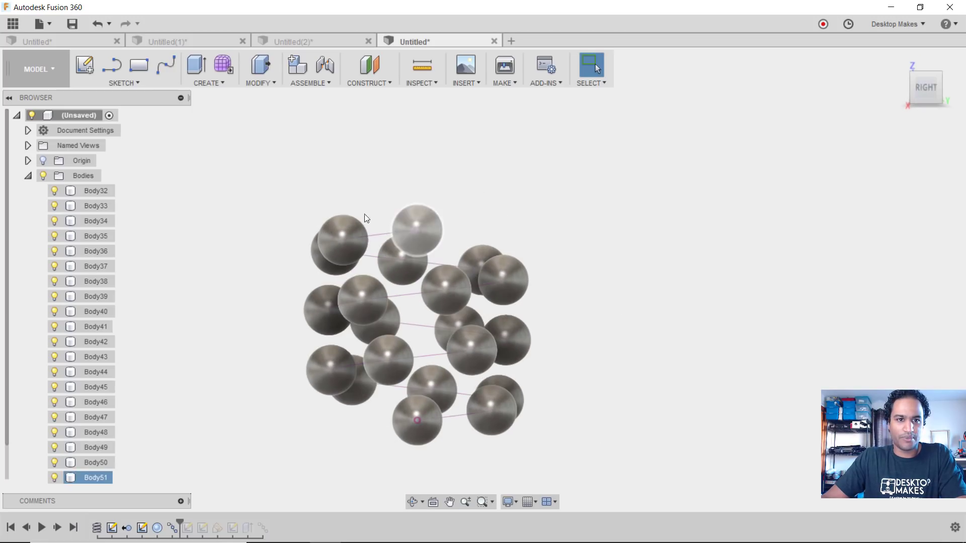
pyautogui.click(134, 86)
pyautogui.click(107, 97)
pyautogui.moveTo(268, 296)
pyautogui.keyDown('shift'); pyautogui.mouseDown(button='middle')
pyautogui.moveTo(265, 215)
pyautogui.moveTo(447, 388)
pyautogui.moveTo(446, 362)
pyautogui.moveTo(550, 352)
pyautogui.mouseUp(button='middle'); pyautogui.keyUp('shift')
pyautogui.click(459, 317)
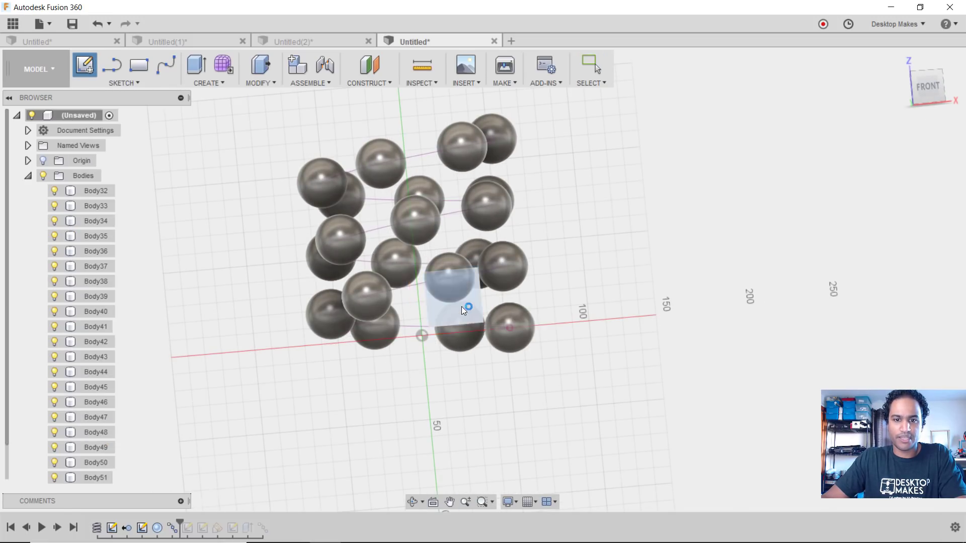
# Sketch a vertical line about 177 mm long through the origin, from below the spheres to above them, and finish the sketch.
pyautogui.press('l')
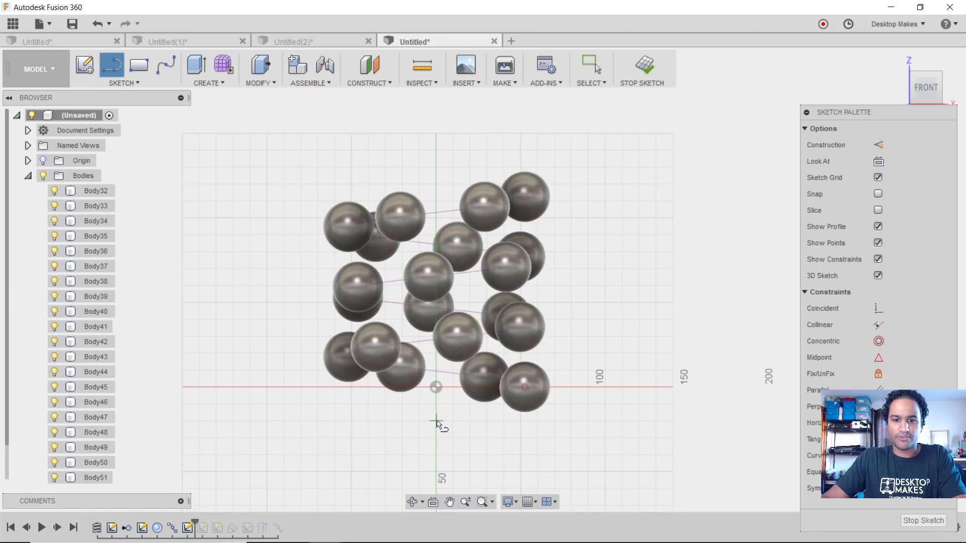
pyautogui.scroll(5, 438, 395)
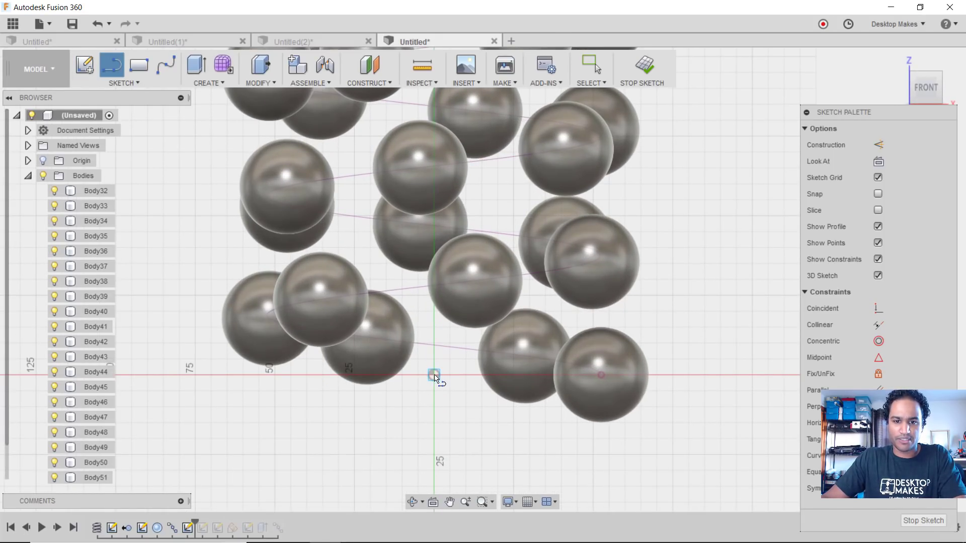
pyautogui.click(433, 482)
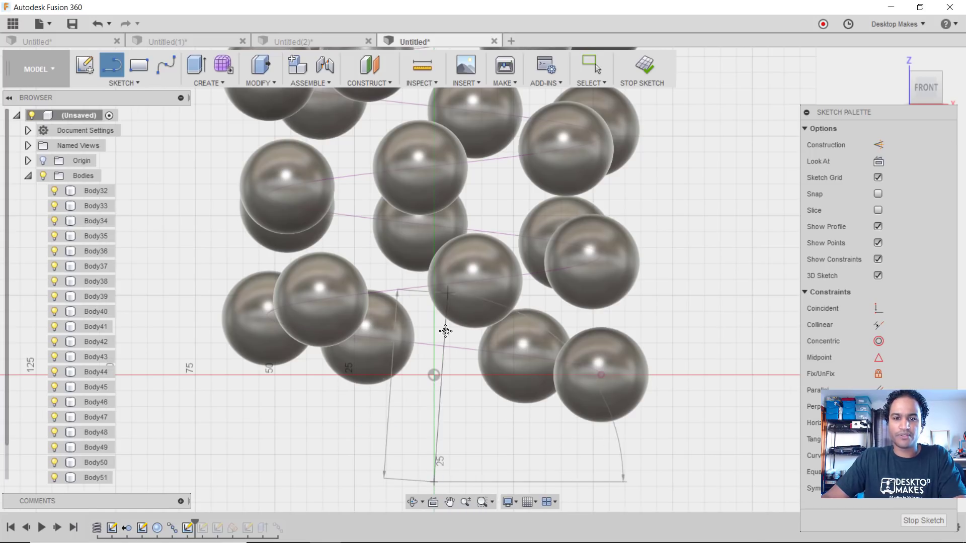
pyautogui.scroll(-5, 445, 331)
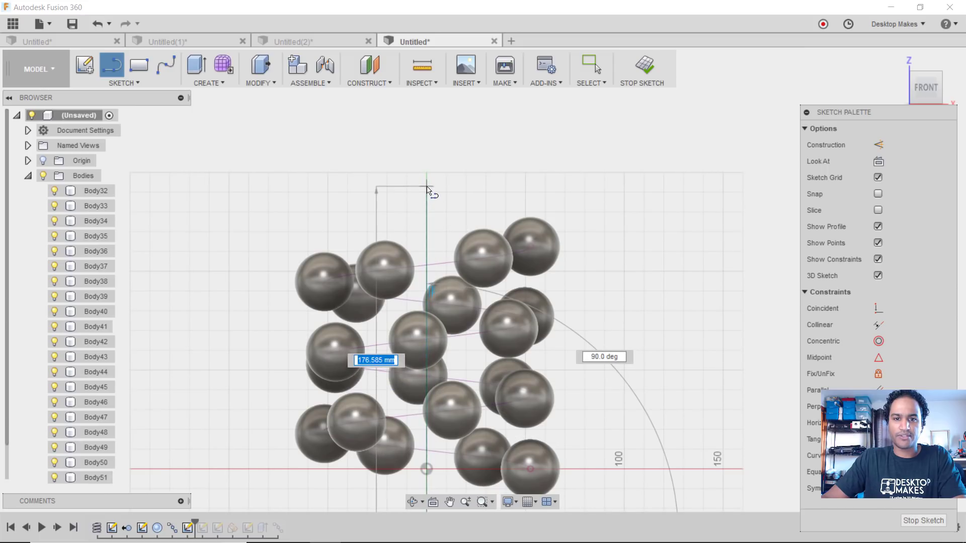
pyautogui.click(427, 186)
pyautogui.press('Escape')
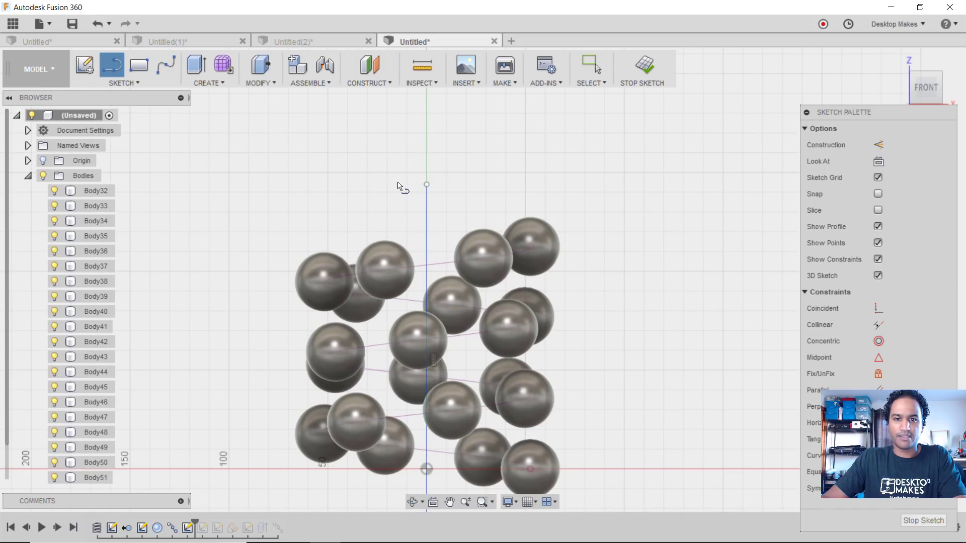
pyautogui.click(645, 68)
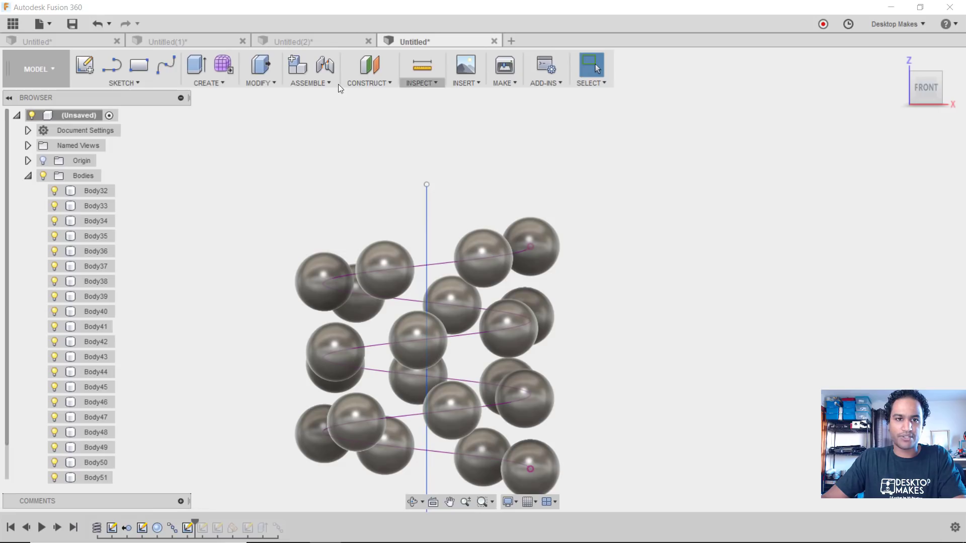
# Set up a hollow circular Pipe along the vertical line with a section size of about 118 mm and thickness of about 15.8 mm.
pyautogui.click(190, 82)
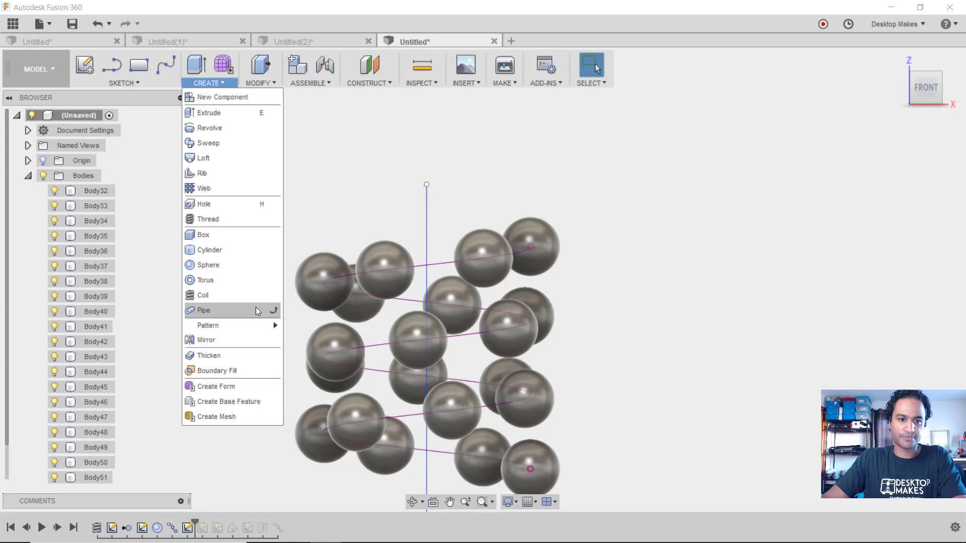
pyautogui.click(256, 308)
pyautogui.click(426, 211)
pyautogui.keyDown('shift'); pyautogui.moveTo(474, 200); pyautogui.dragTo(559, 275, button='middle'); pyautogui.keyUp('shift')
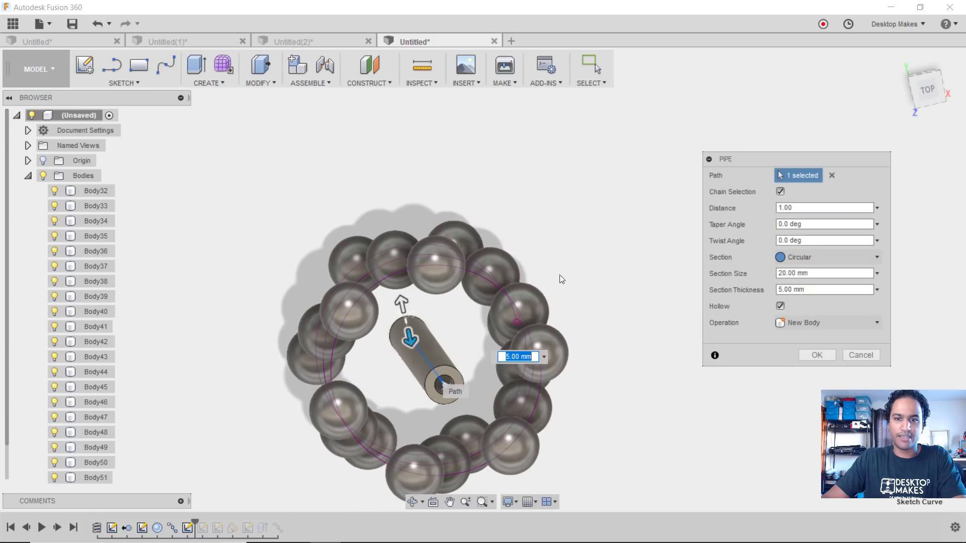
pyautogui.click(918, 90)
pyautogui.moveTo(426, 262); pyautogui.dragTo(433, 219)
pyautogui.moveTo(347, 177); pyautogui.dragTo(428, 163)
pyautogui.moveTo(428, 231); pyautogui.dragTo(428, 222)
pyautogui.moveTo(426, 178); pyautogui.dragTo(427, 184)
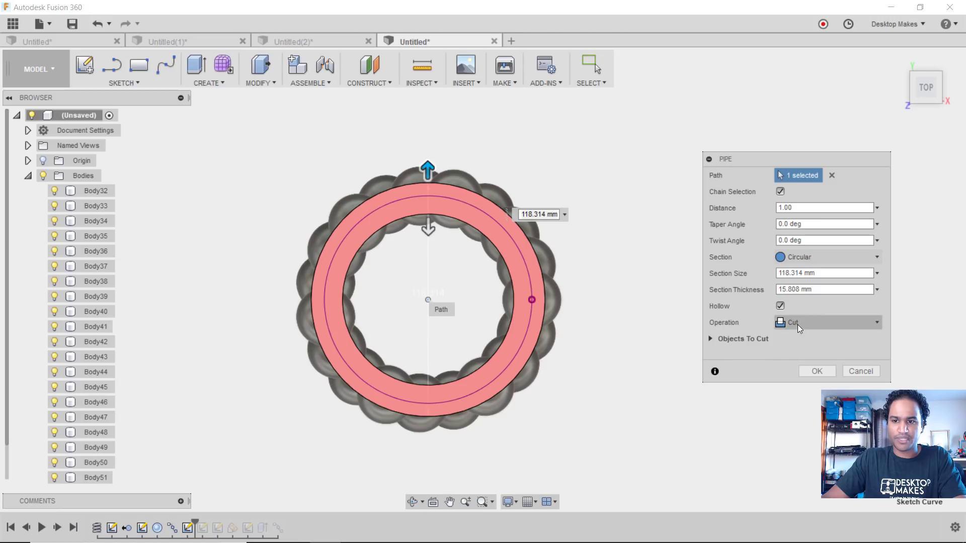
# Set the pipe's operation to New Body and create it.
pyautogui.click(817, 324)
pyautogui.click(809, 384)
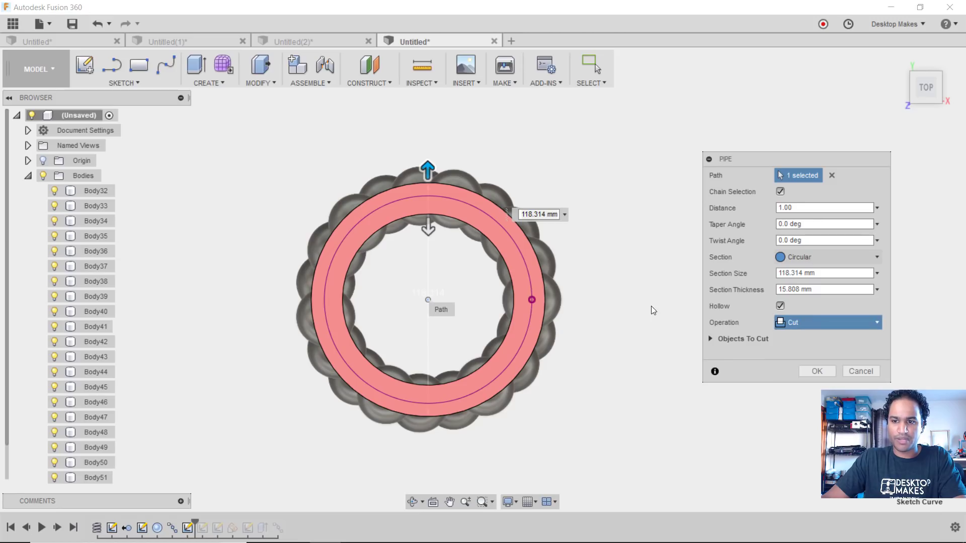
pyautogui.click(817, 355)
pyautogui.keyDown('shift'); pyautogui.moveTo(772, 421); pyautogui.dragTo(572, 458, button='middle'); pyautogui.keyUp('shift')
pyautogui.press('Escape')
pyautogui.moveTo(544, 422); pyautogui.dragTo(642, 420, button='middle')
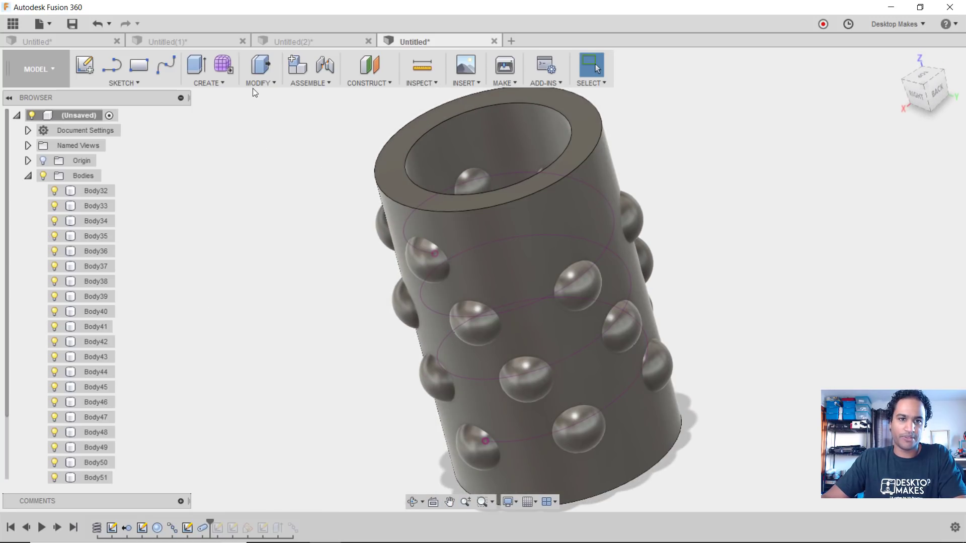
# Cut all 20 spheres out of the tube with Combine, without keeping the tools, and hide the sketches.
pyautogui.click(254, 84)
pyautogui.click(268, 203)
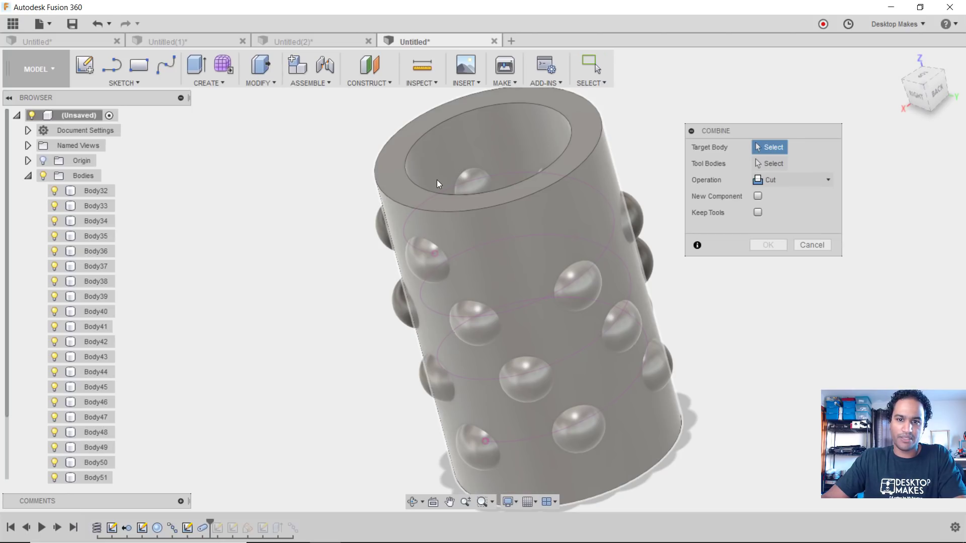
pyautogui.click(436, 179)
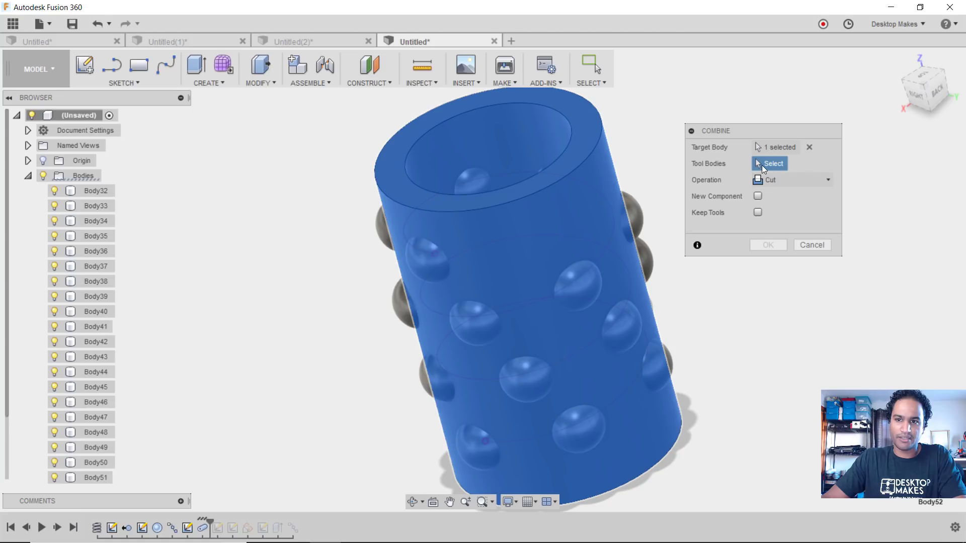
pyautogui.scroll(3, 179, 409)
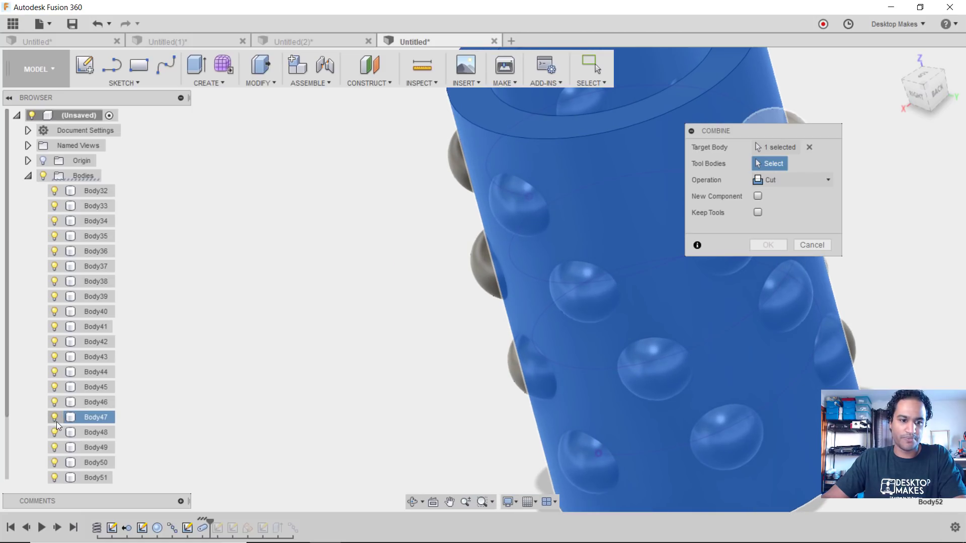
pyautogui.scroll(-2, 81, 399)
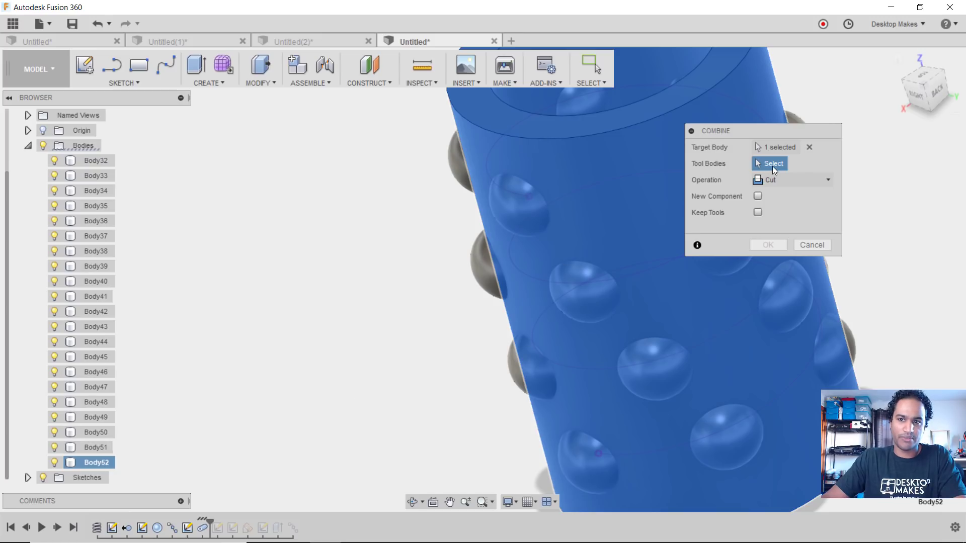
pyautogui.click(100, 445)
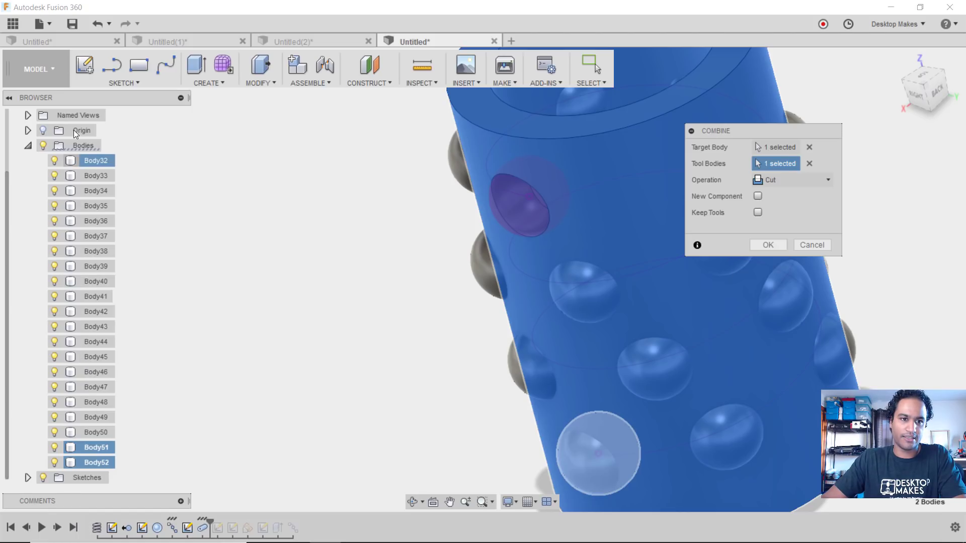
pyautogui.keyDown('shift'); pyautogui.click(83, 160); pyautogui.keyUp('shift')
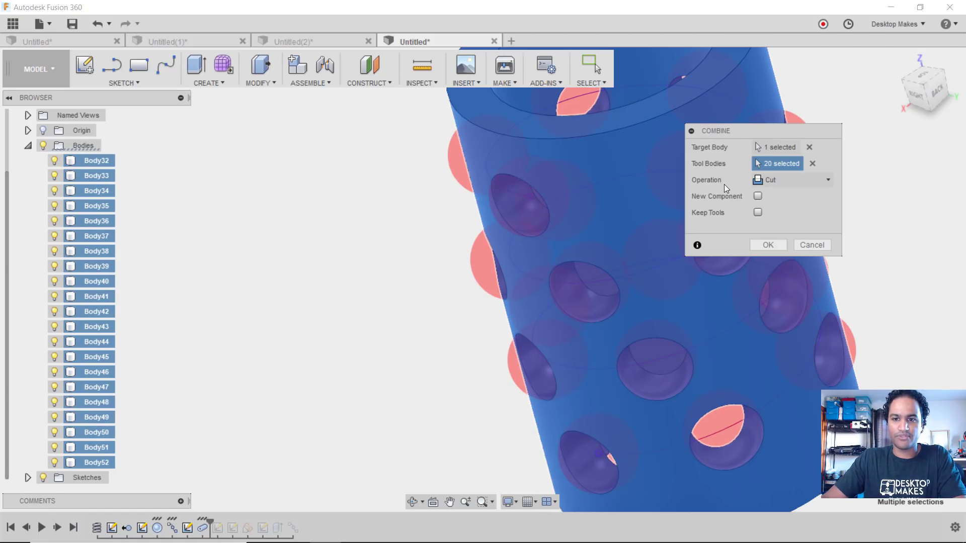
pyautogui.click(778, 244)
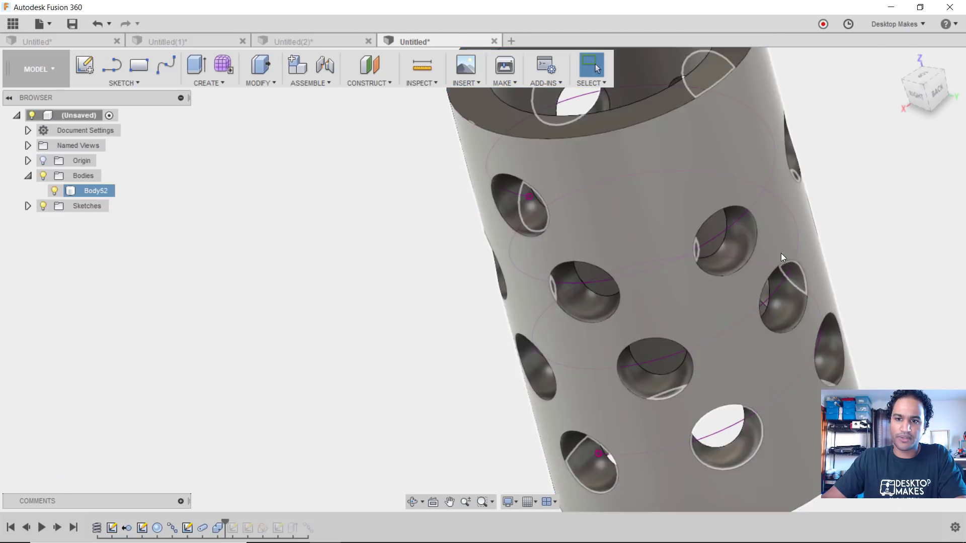
pyautogui.click(43, 206)
# Examine the curved inner faces of the holes and the spiral layout around the tube from several sides.
pyautogui.moveTo(304, 339)
pyautogui.keyDown('shift'); pyautogui.mouseDown(button='middle')
pyautogui.moveTo(565, 309)
pyautogui.moveTo(284, 352)
pyautogui.moveTo(666, 342)
pyautogui.moveTo(611, 342)
pyautogui.moveTo(349, 274)
pyautogui.moveTo(468, 286)
pyautogui.mouseUp(button='middle'); pyautogui.keyUp('shift')
pyautogui.scroll(6, 475, 282)
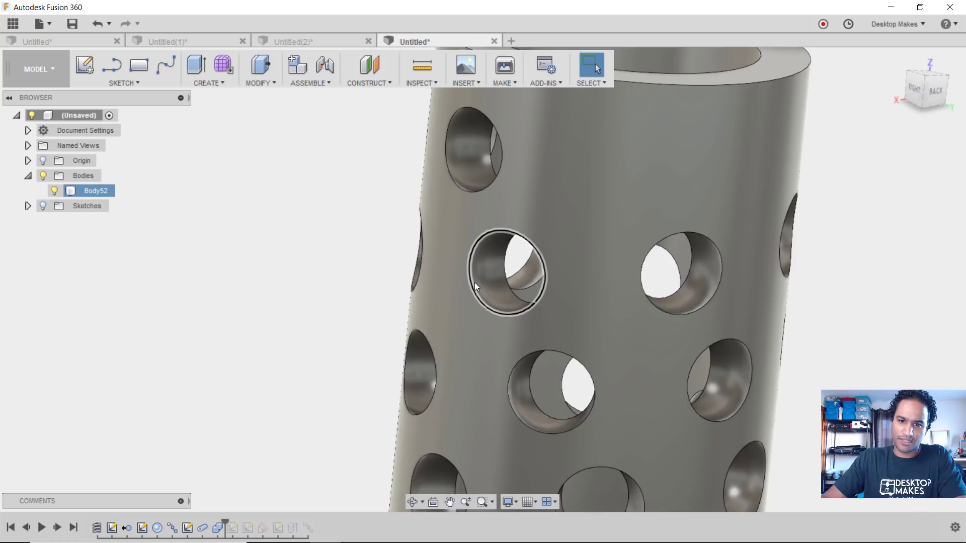
pyautogui.click(496, 262)
pyautogui.keyDown('shift'); pyautogui.moveTo(425, 279); pyautogui.dragTo(456, 219, button='middle'); pyautogui.keyUp('shift')
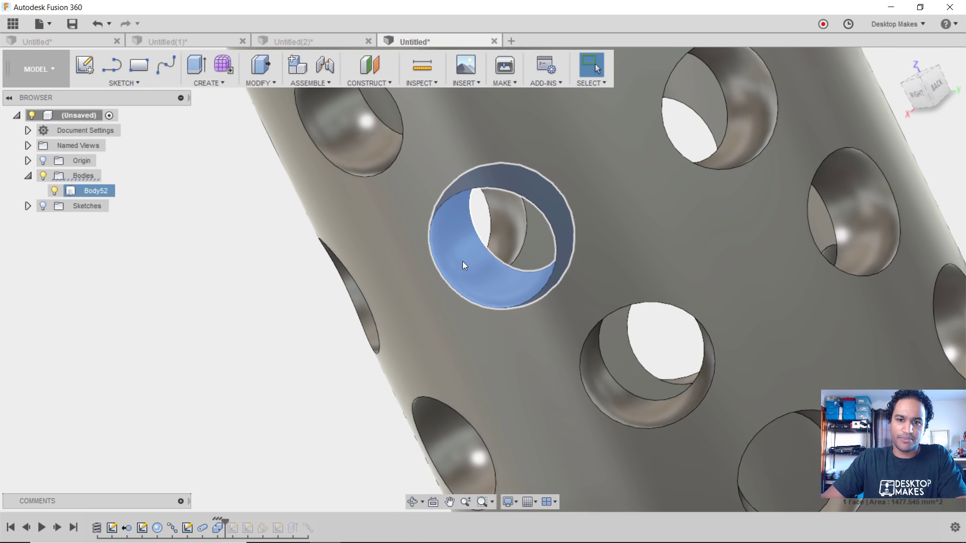
pyautogui.keyDown('shift'); pyautogui.moveTo(507, 292); pyautogui.dragTo(525, 303, button='middle'); pyautogui.keyUp('shift')
pyautogui.scroll(-5, 525, 303)
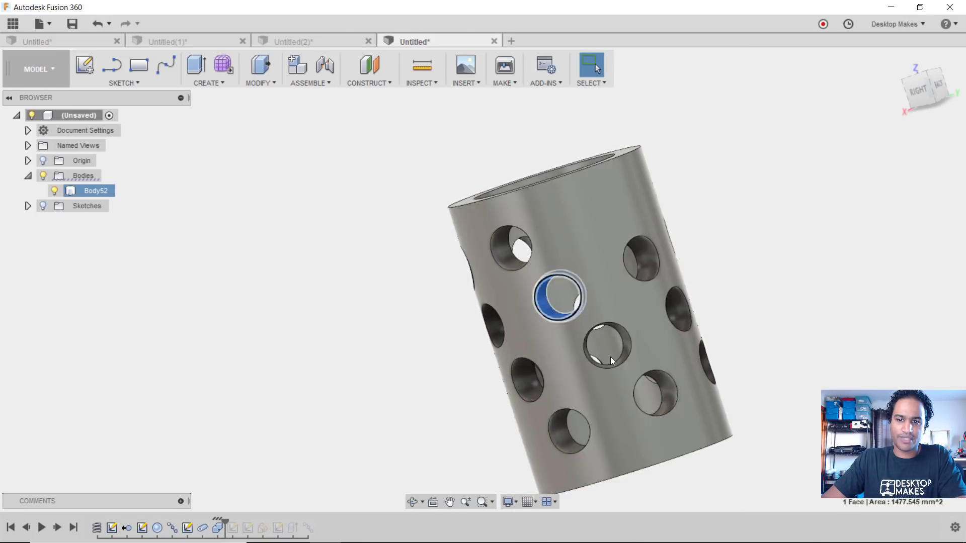
pyautogui.moveTo(610, 357); pyautogui.dragTo(730, 390, button='middle')
pyautogui.press('Escape')
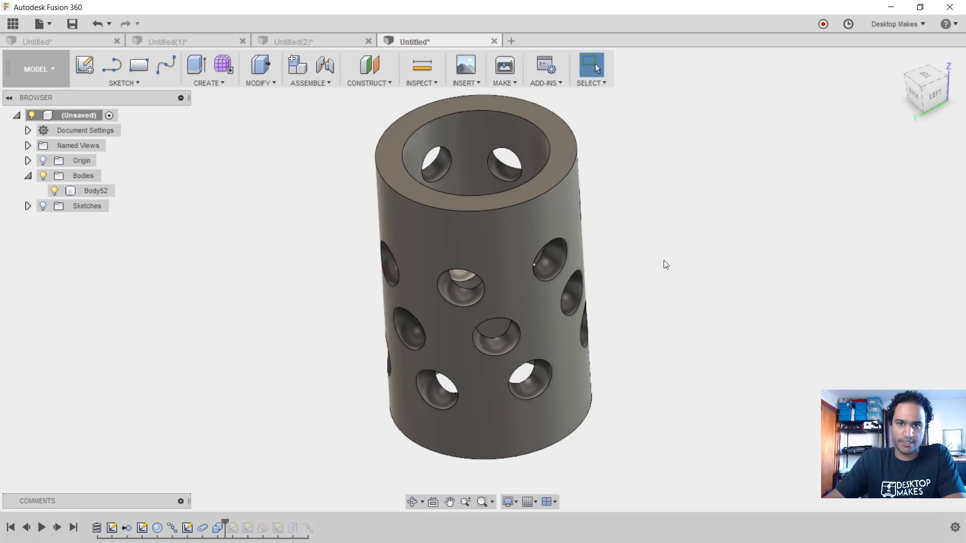
# Start a new design and sketch a 50 mm line from the origin along the vertical axis on the top plane.
pyautogui.click(511, 40)
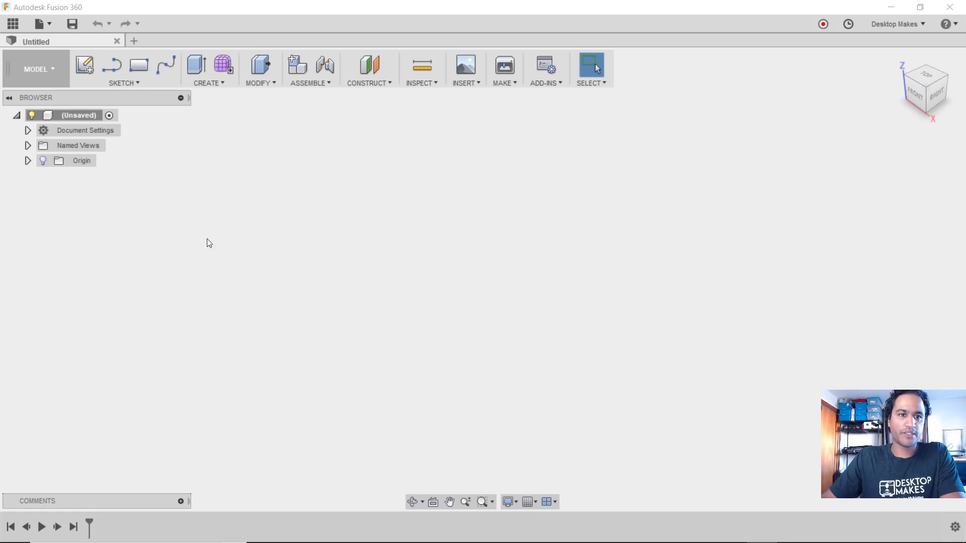
pyautogui.click(124, 83)
pyautogui.click(115, 95)
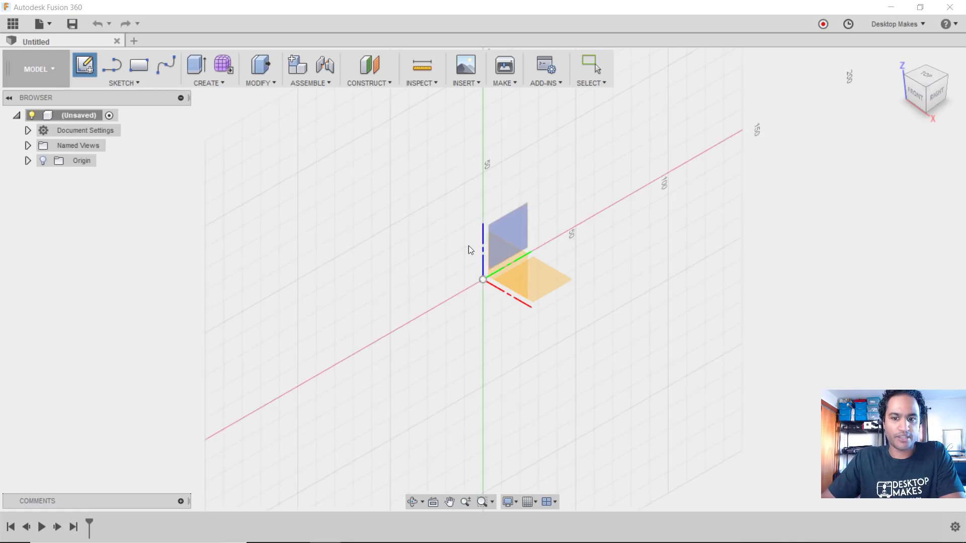
pyautogui.click(546, 276)
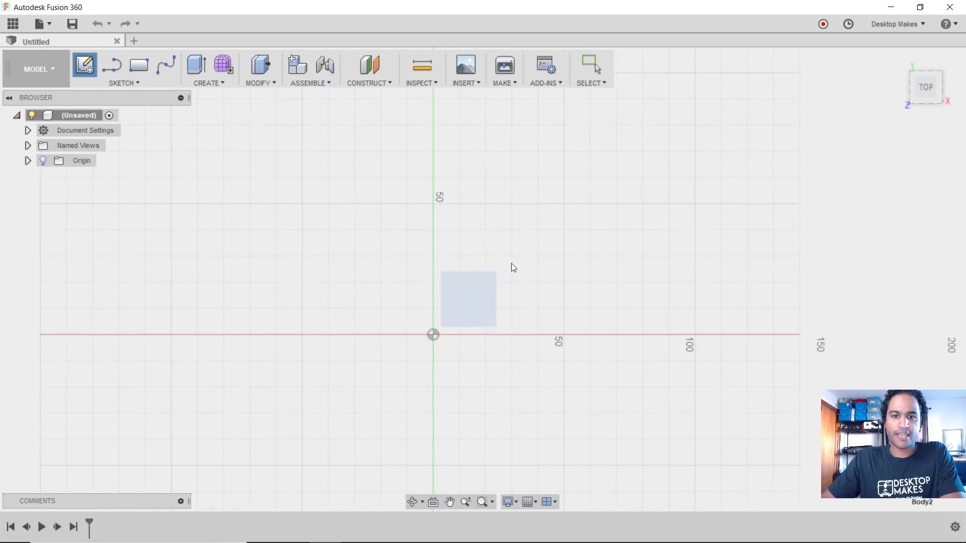
pyautogui.press('l')
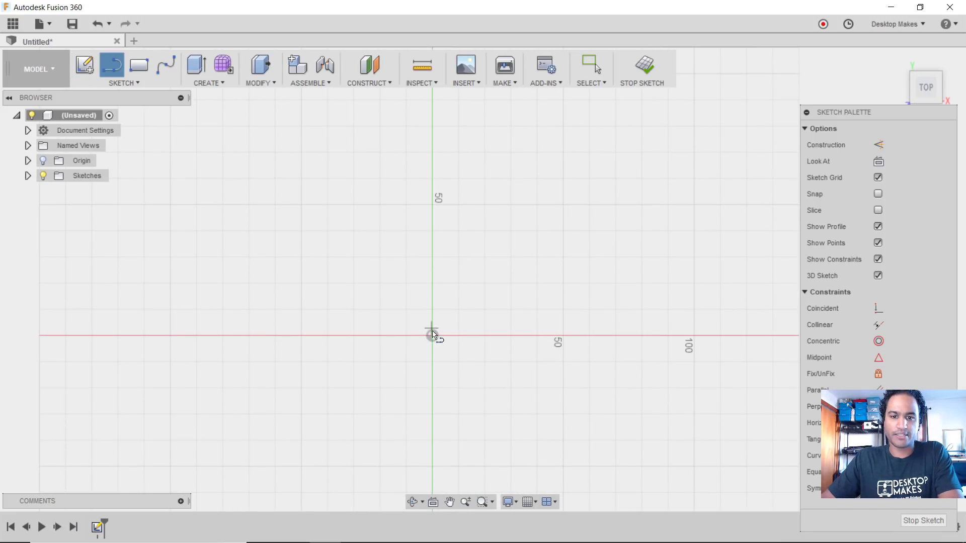
pyautogui.click(432, 336)
pyautogui.write('50')
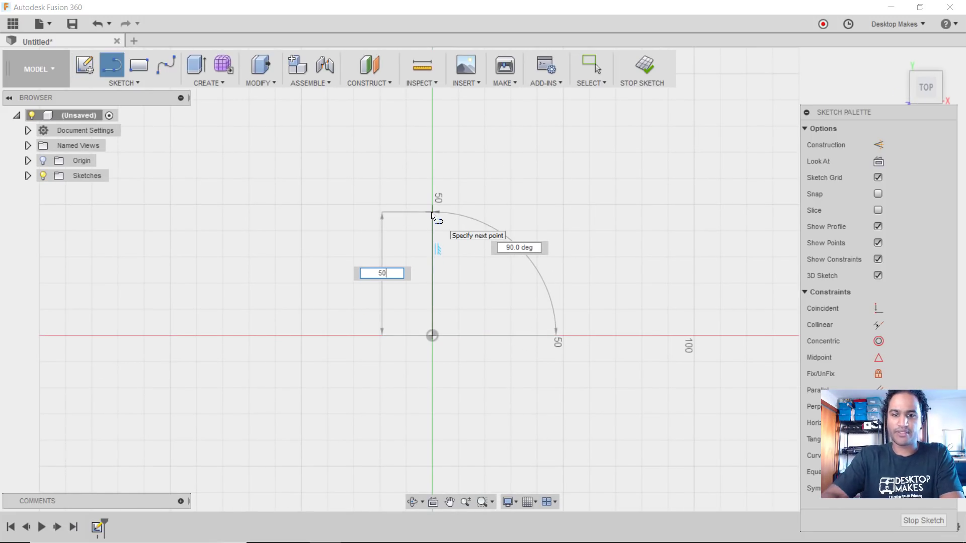
pyautogui.press('Return')
pyautogui.press('Escape')
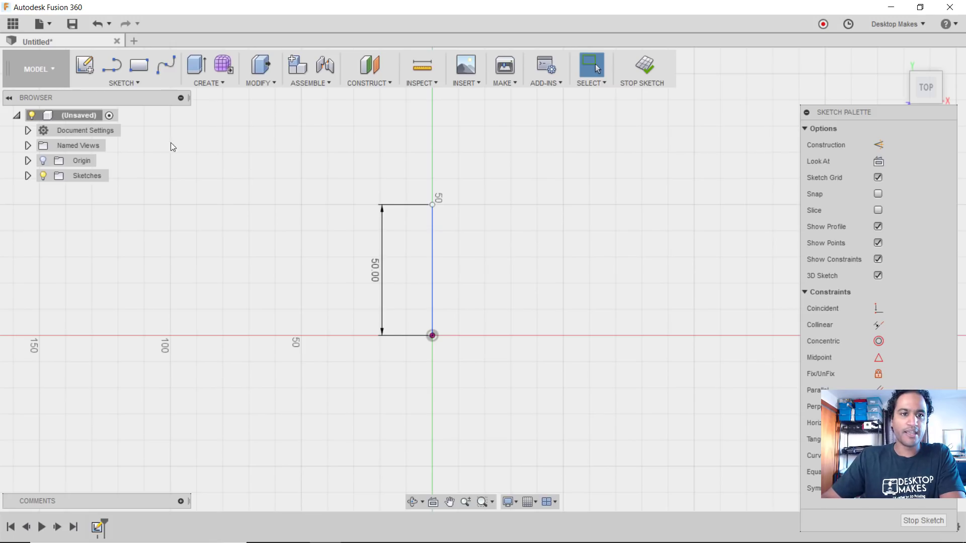
# Create a full circular sketch pattern of the 50 mm line around the origin with a quantity of 6.
pyautogui.click(143, 86)
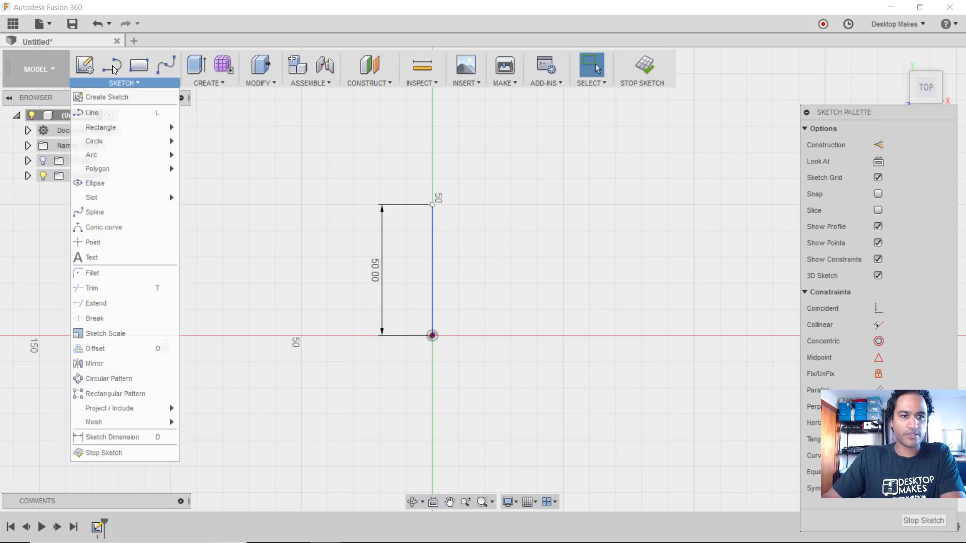
pyautogui.click(139, 377)
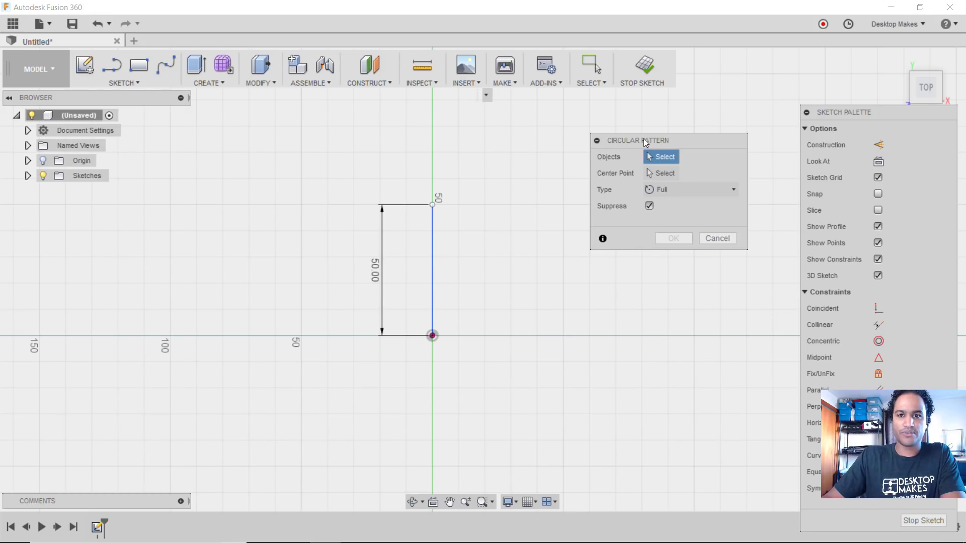
pyautogui.click(432, 241)
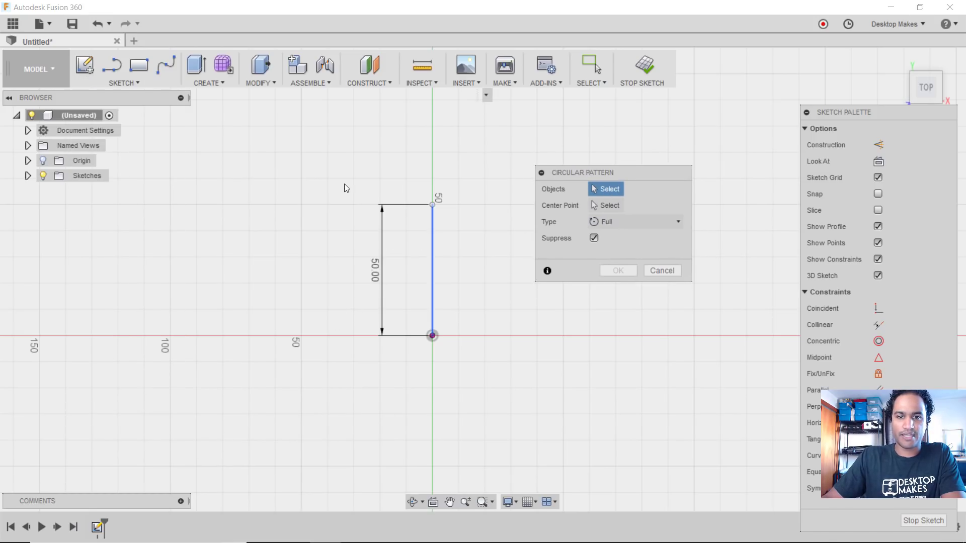
pyautogui.click(432, 335)
pyautogui.click(679, 251)
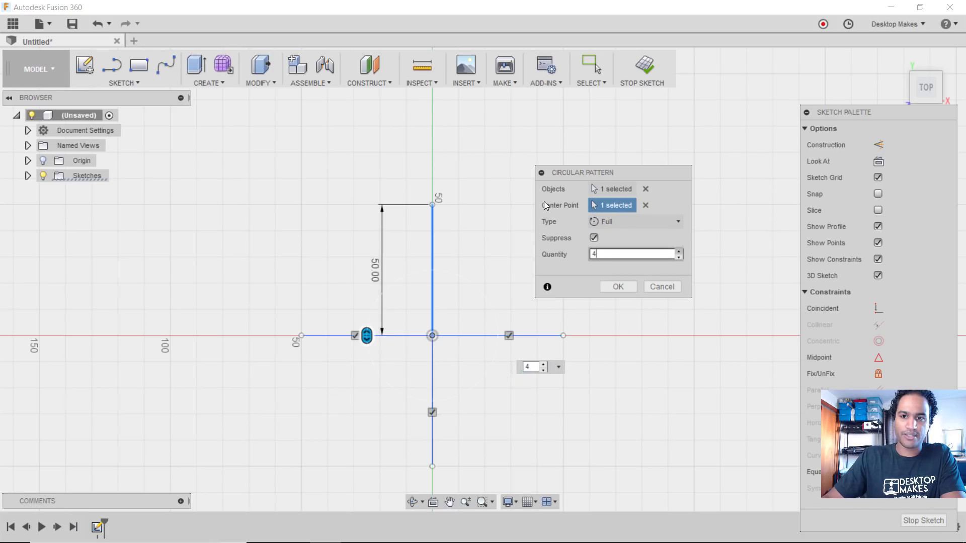
pyautogui.press('BackSpace')
pyautogui.write('5')
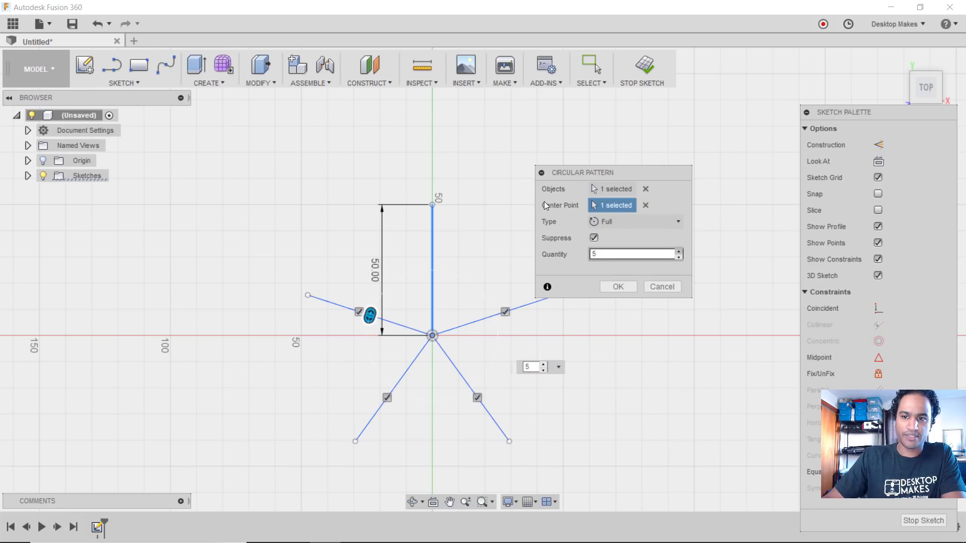
pyautogui.press('BackSpace')
pyautogui.write('6')
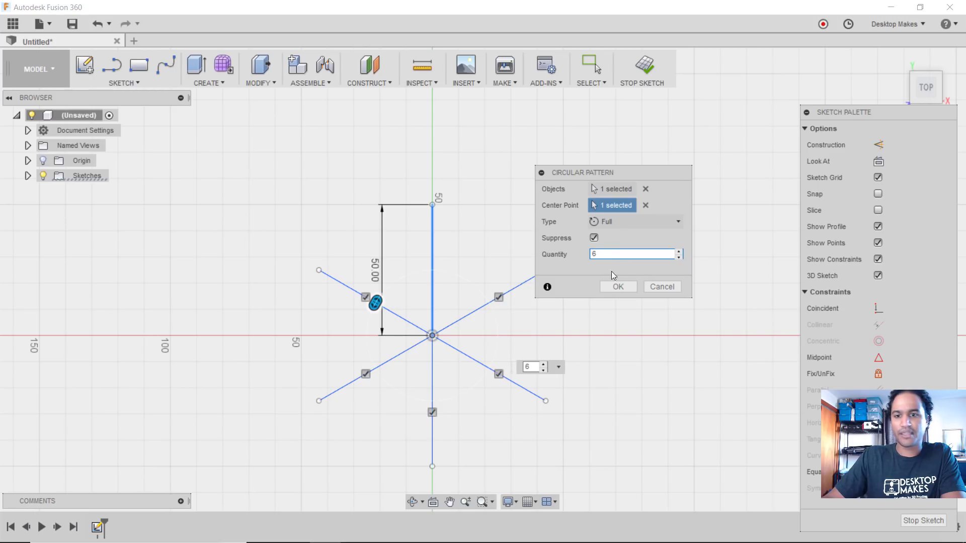
pyautogui.click(623, 287)
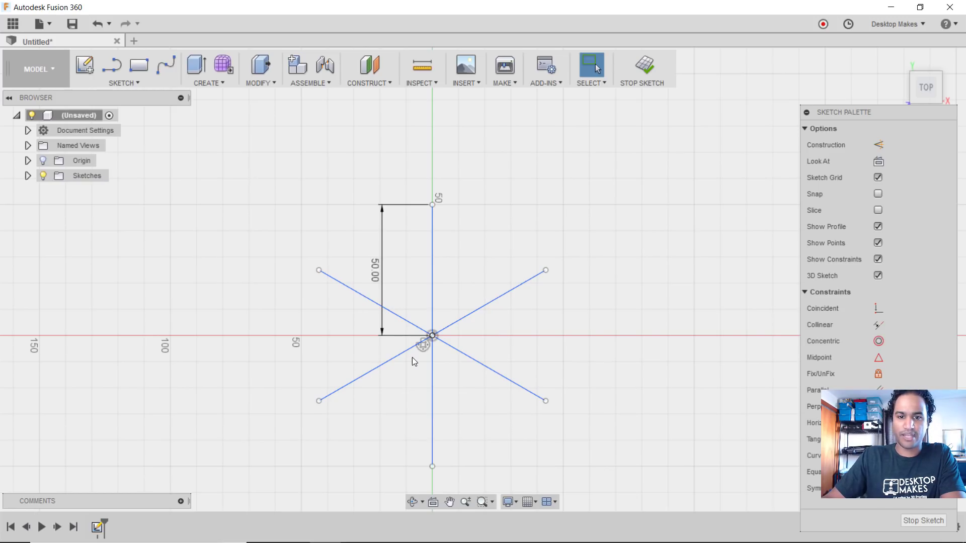
# Reduce the circular sketch pattern of the 50 mm line to a quantity of 3 and finish the sketch.
pyautogui.scroll(3, 411, 357)
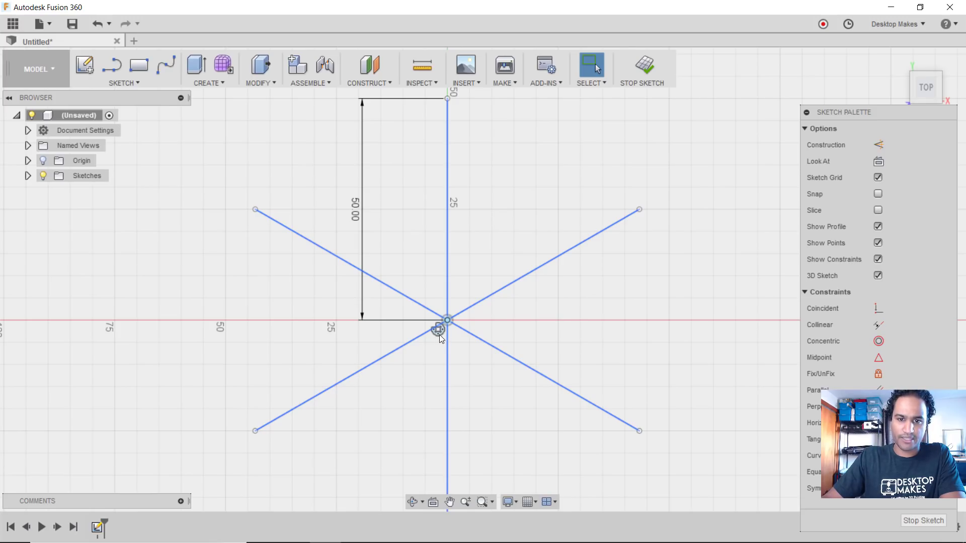
pyautogui.doubleClick(439, 333)
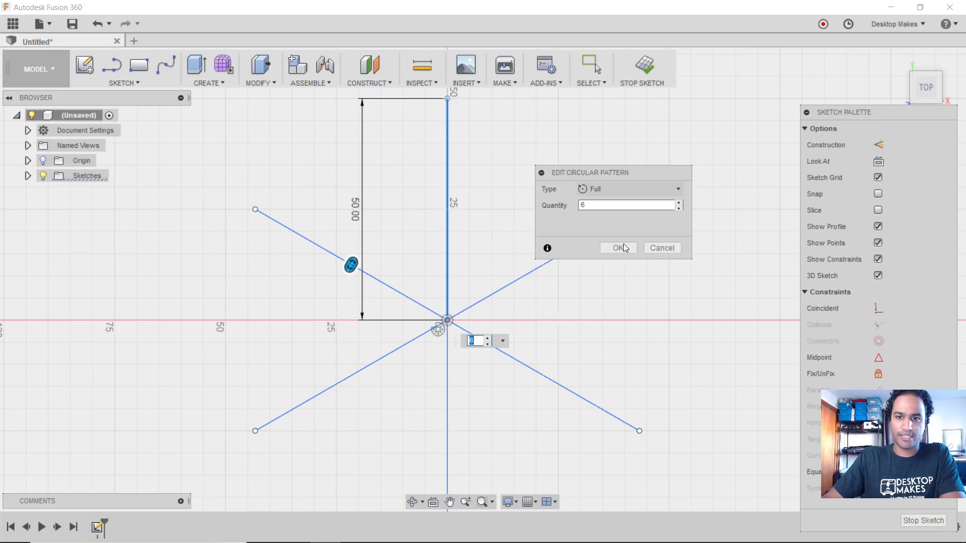
pyautogui.click(679, 208)
pyautogui.click(679, 208)
pyautogui.click(678, 208)
pyautogui.click(618, 248)
pyautogui.scroll(-2, 621, 294)
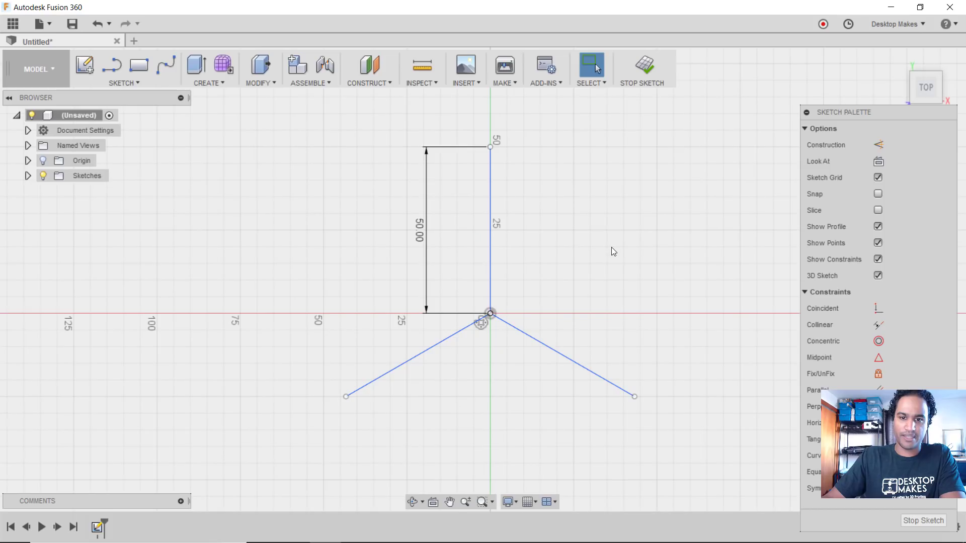
pyautogui.moveTo(611, 247); pyautogui.dragTo(608, 257, button='middle')
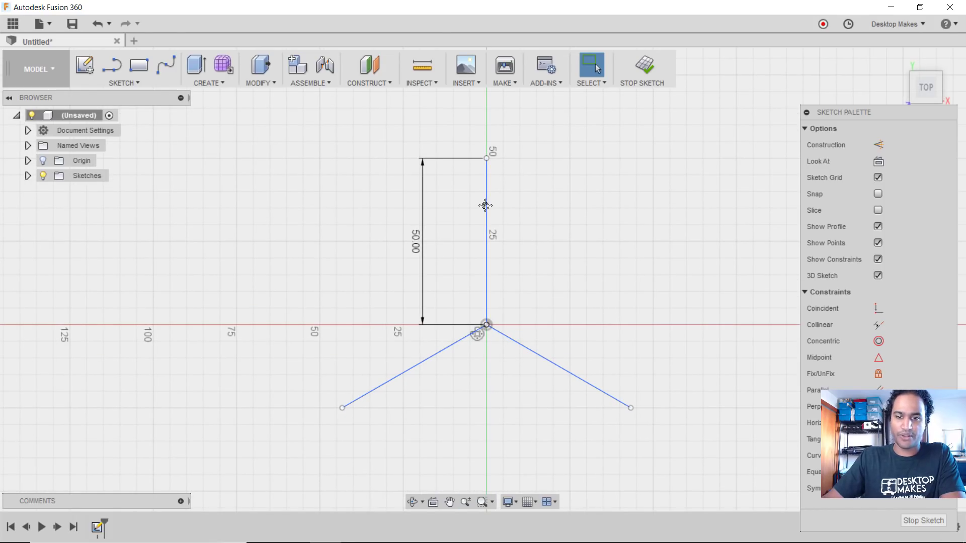
pyautogui.click(645, 73)
# Create a solid circular pipe with a 10 mm section along the vertical line and the lower-right line as a new body.
pyautogui.click(209, 82)
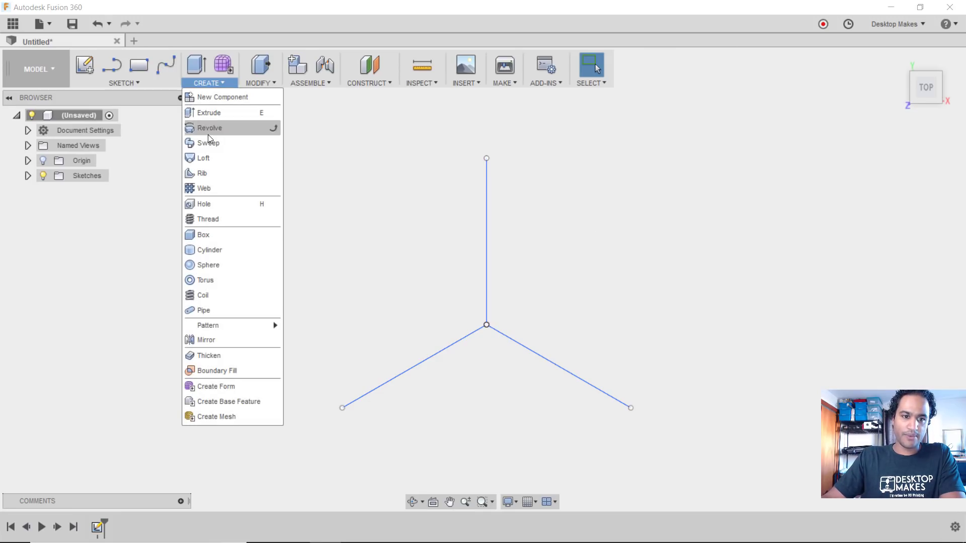
pyautogui.click(217, 310)
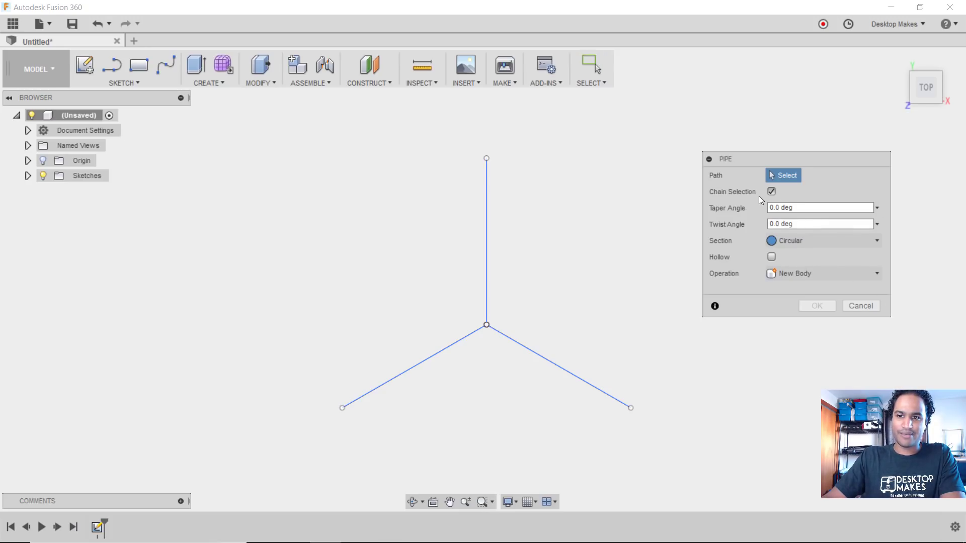
pyautogui.click(488, 197)
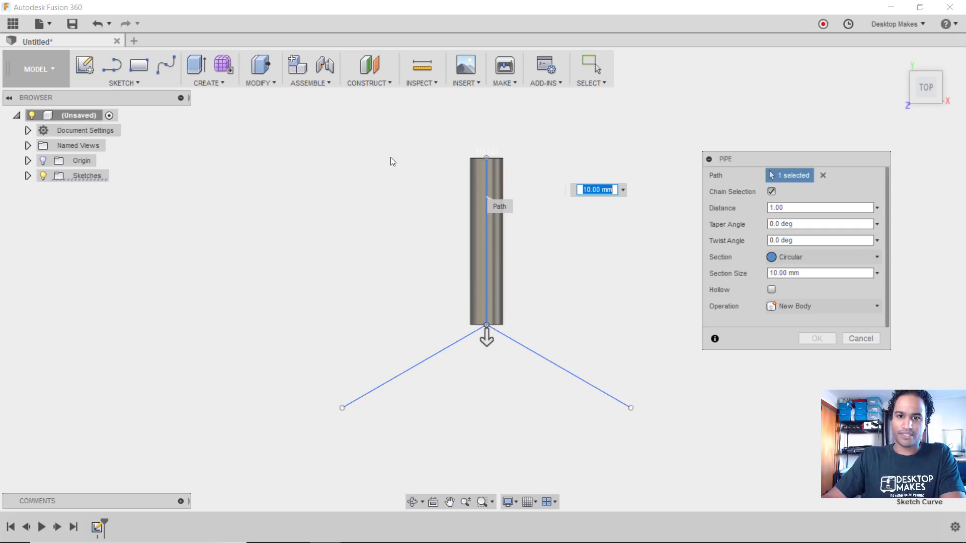
pyautogui.press('Tab')
pyautogui.write('10')
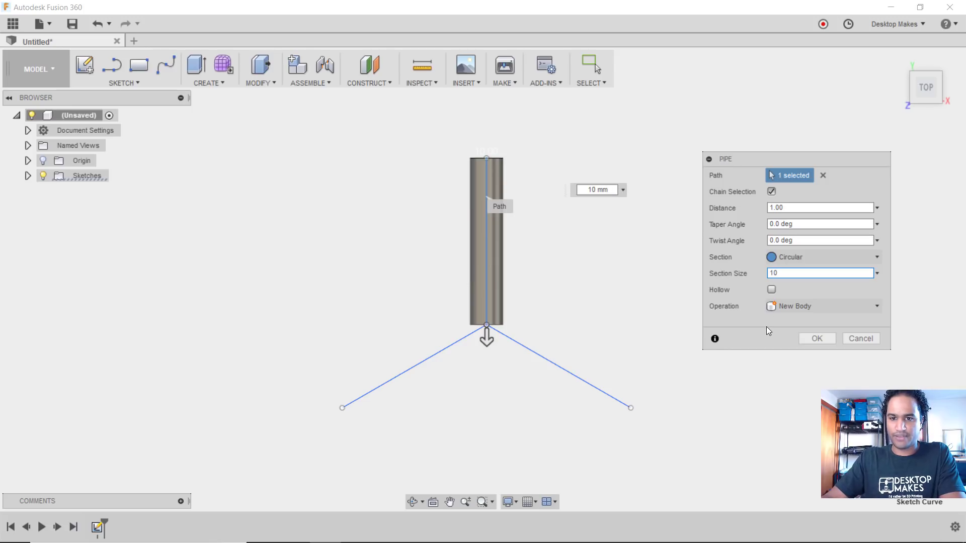
pyautogui.click(555, 365)
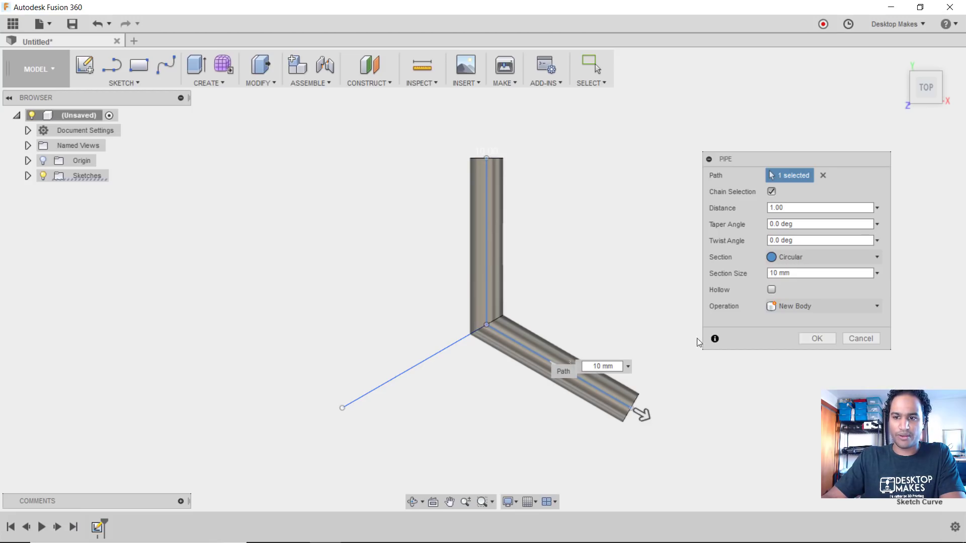
pyautogui.click(813, 339)
# Show the sketch again and add a 10 mm circular pipe along the remaining lower-left line, joined to the existing body.
pyautogui.rightClick(710, 289)
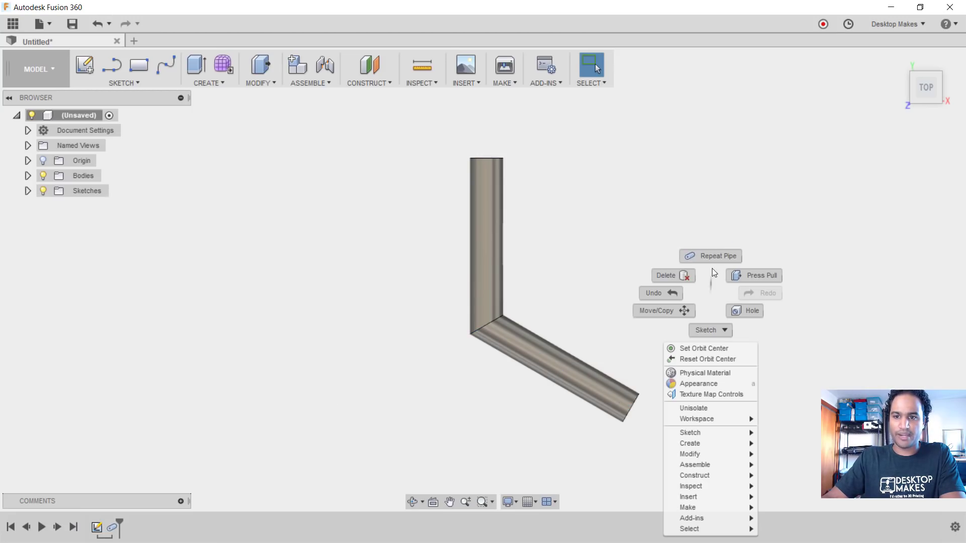
pyautogui.click(571, 204)
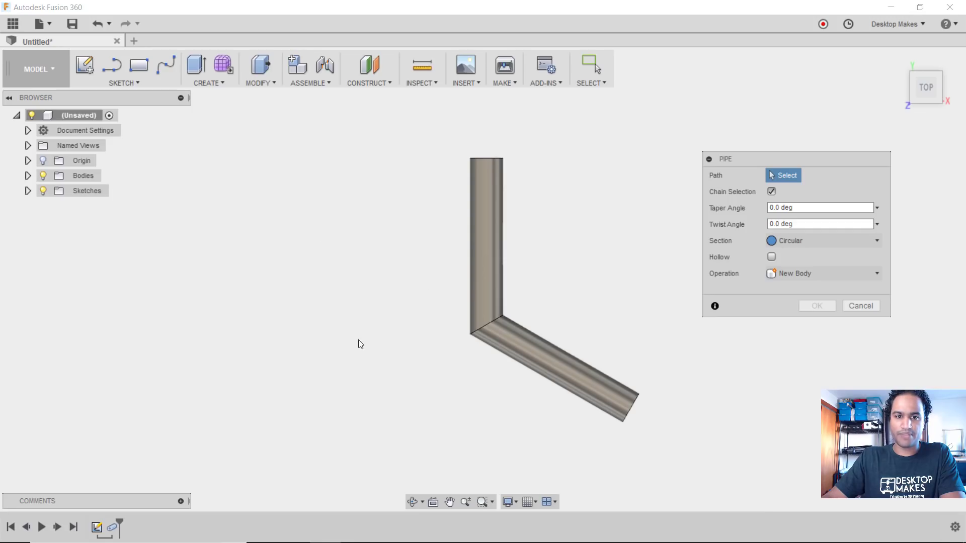
pyautogui.click(28, 191)
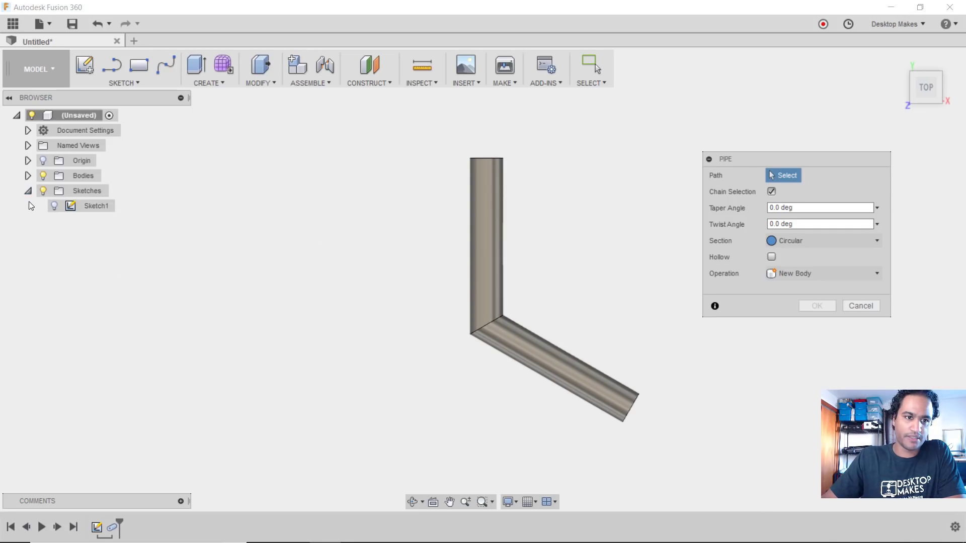
pyautogui.click(55, 207)
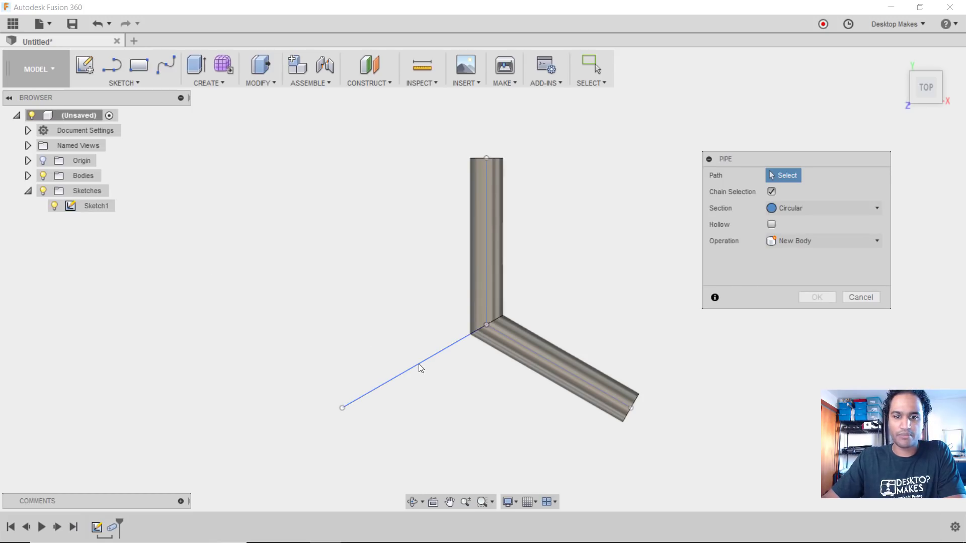
pyautogui.click(421, 364)
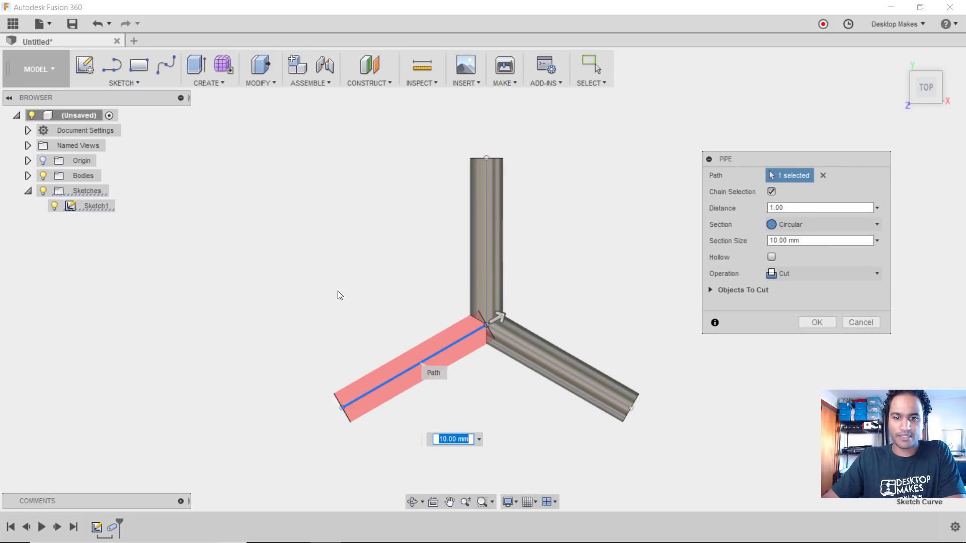
pyautogui.click(812, 273)
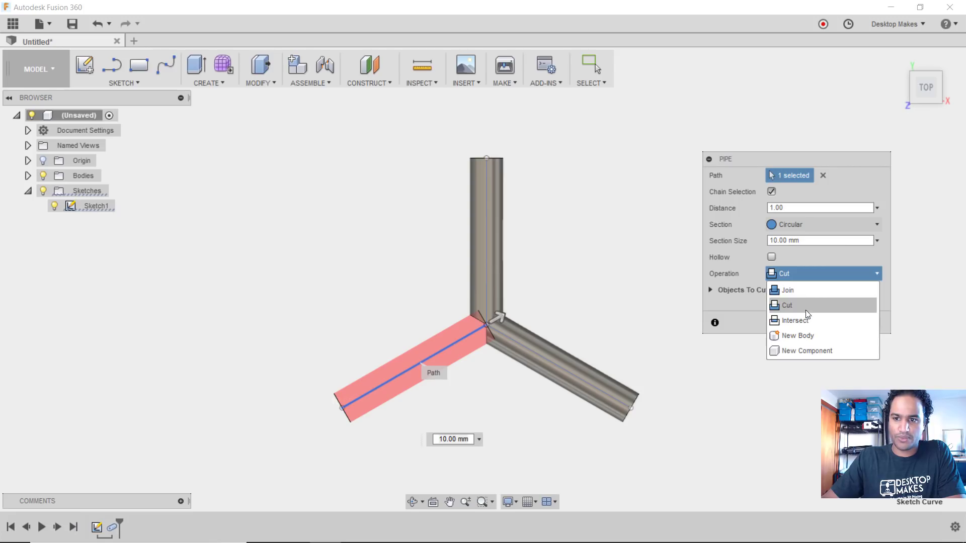
pyautogui.click(801, 291)
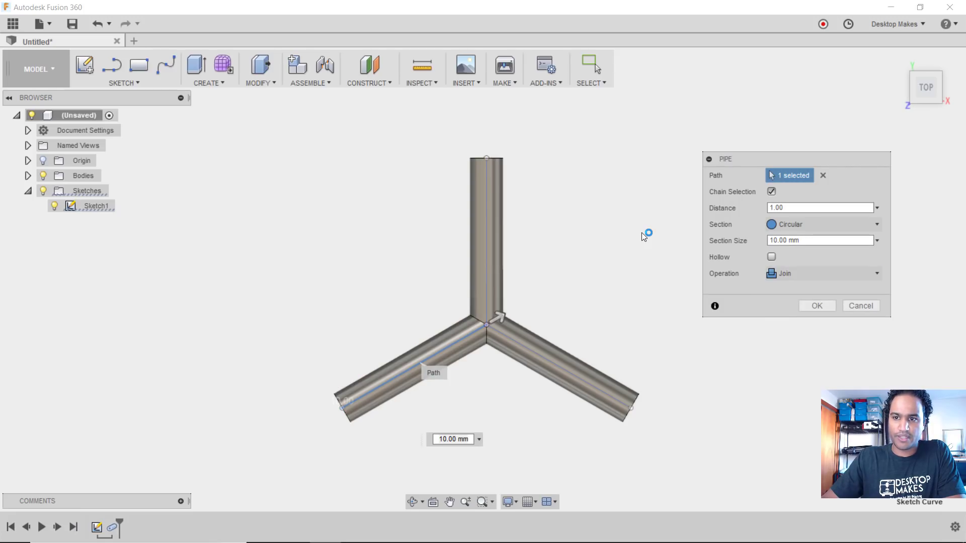
pyautogui.moveTo(807, 242); pyautogui.dragTo(748, 241)
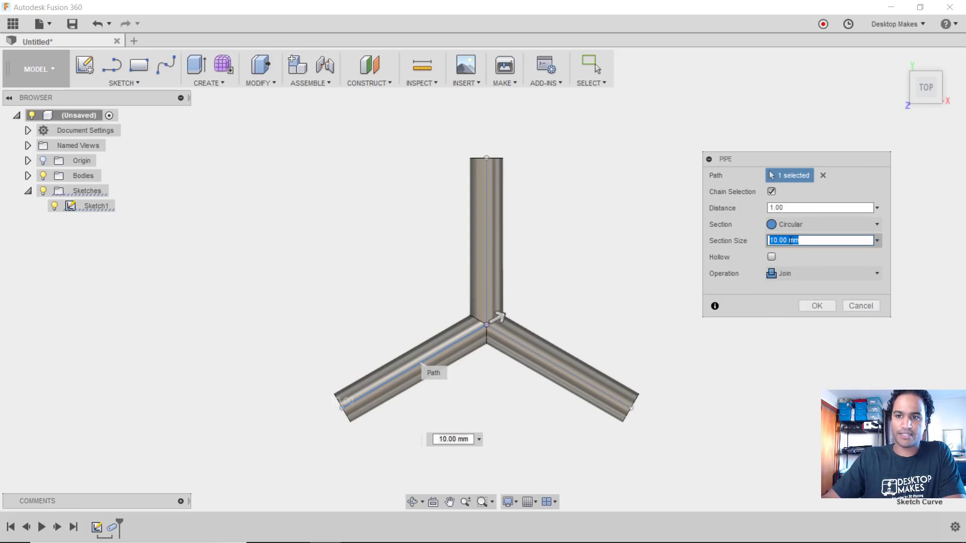
pyautogui.click(823, 302)
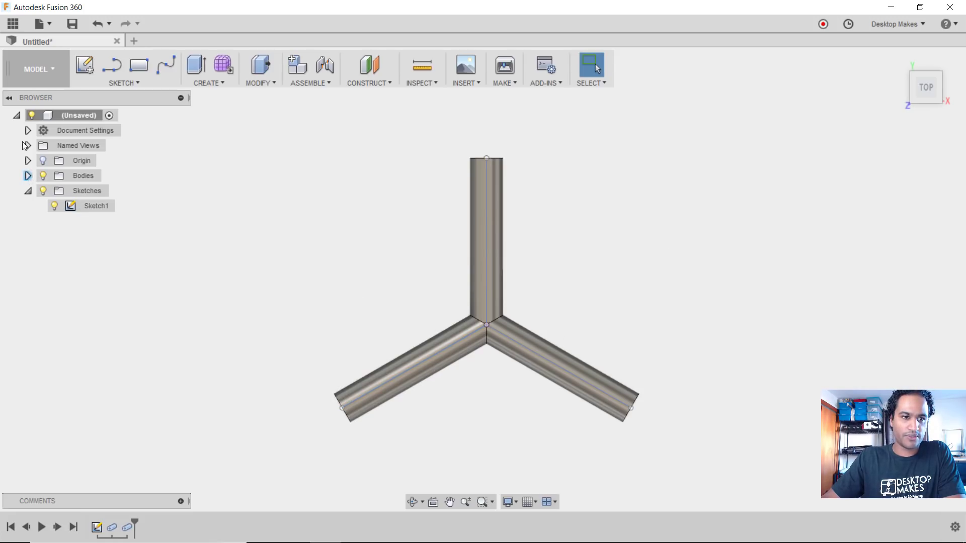
# Check the joined pipe body by toggling its visibility off and on, and hide all sketches.
pyautogui.click(27, 176)
pyautogui.click(54, 191)
pyautogui.click(55, 191)
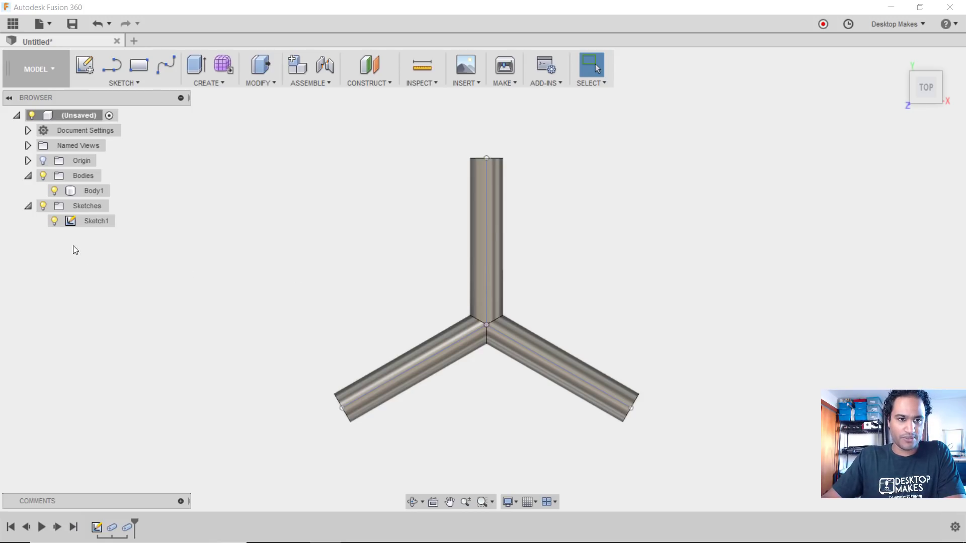
pyautogui.click(43, 206)
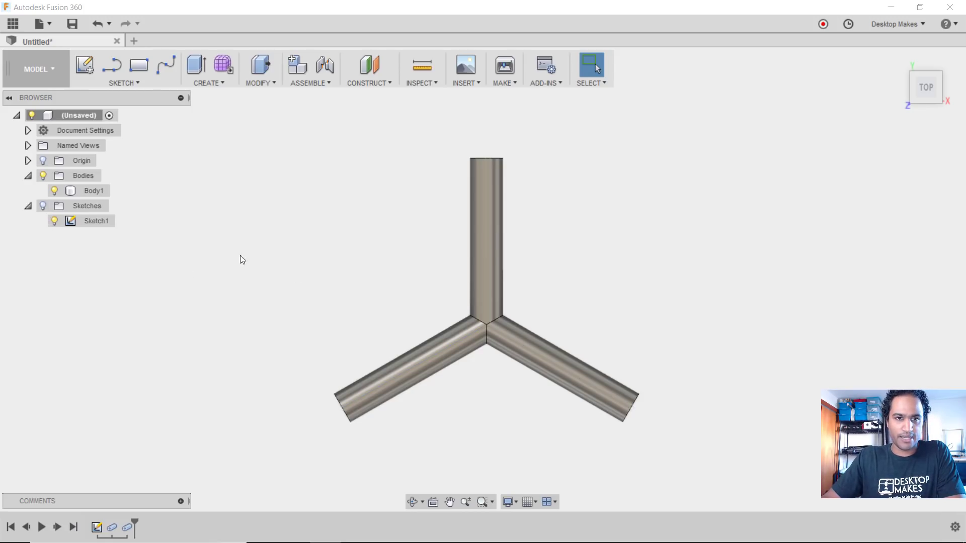
# Start Move/Copy on the three-armed pipe body and set the pivot at the center point where the arms meet.
pyautogui.rightClick(88, 192)
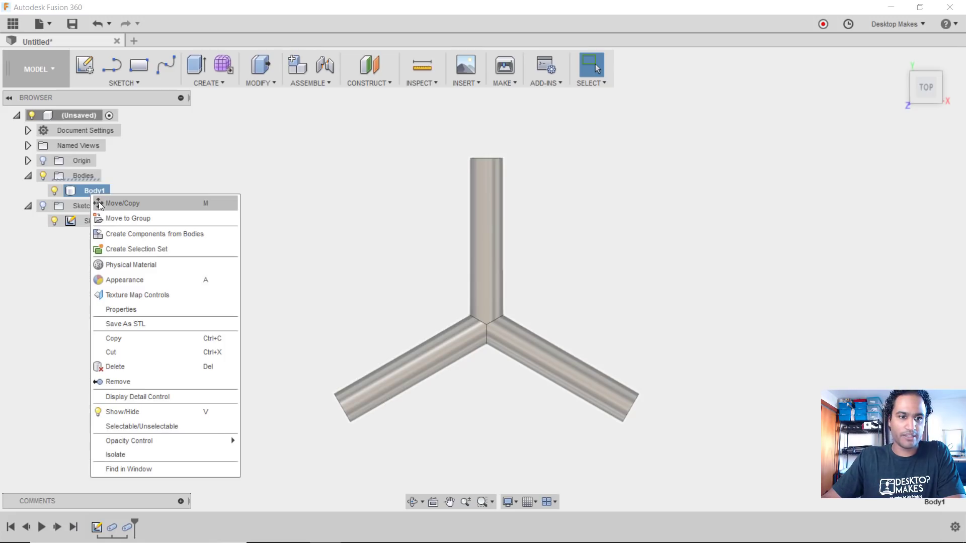
pyautogui.click(129, 202)
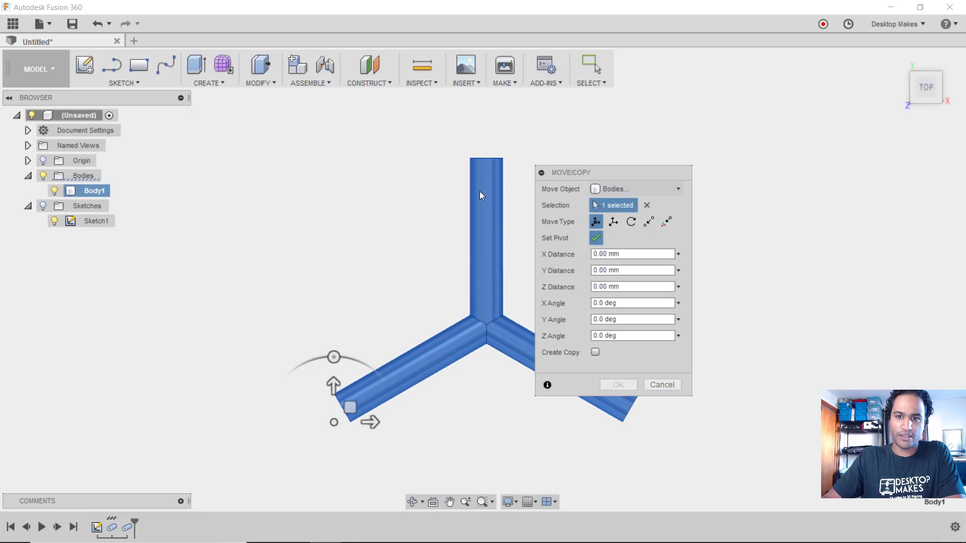
pyautogui.click(607, 189)
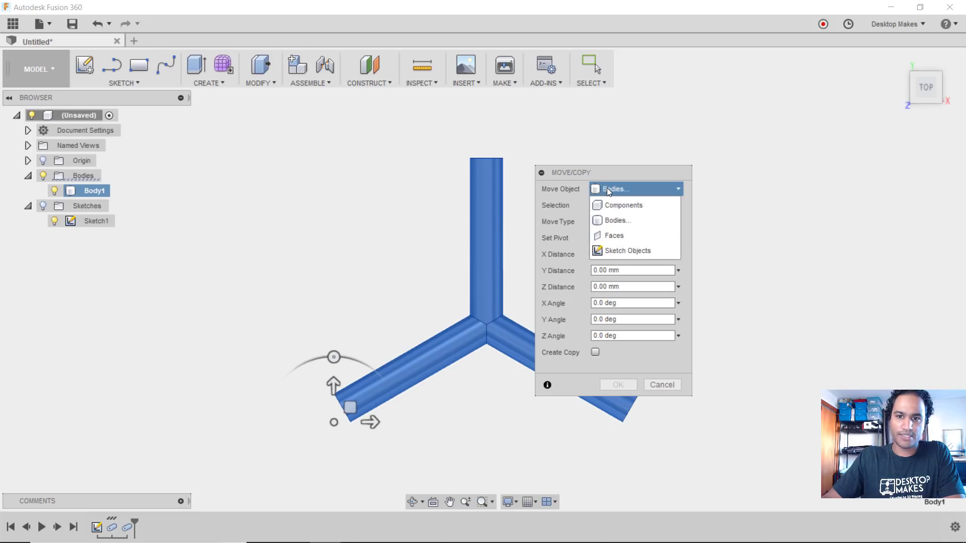
pyautogui.click(607, 188)
pyautogui.click(596, 238)
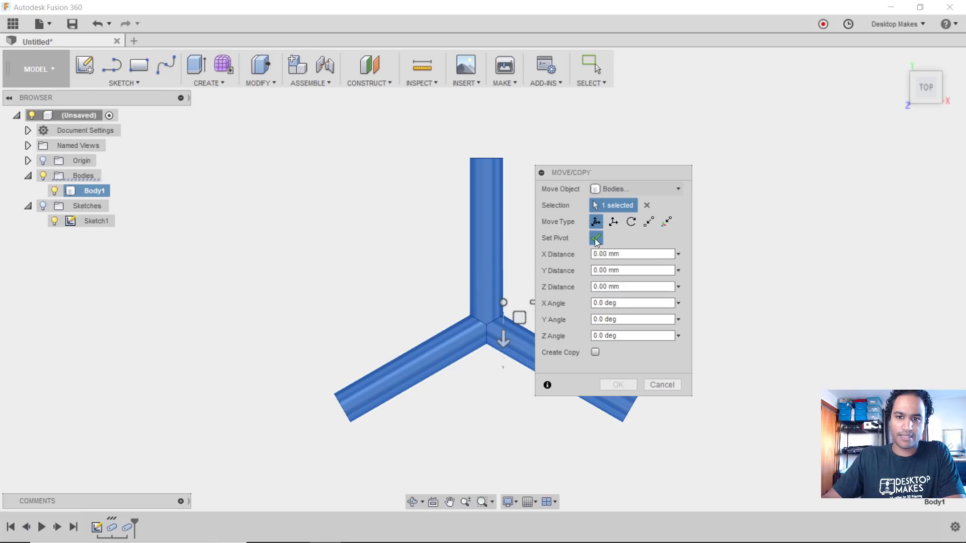
pyautogui.click(486, 325)
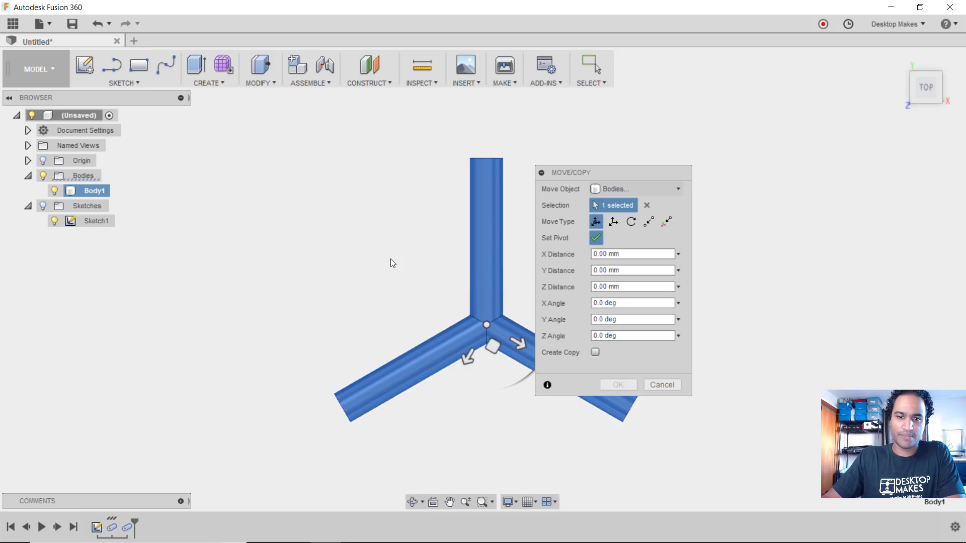
pyautogui.moveTo(595, 174); pyautogui.dragTo(701, 143)
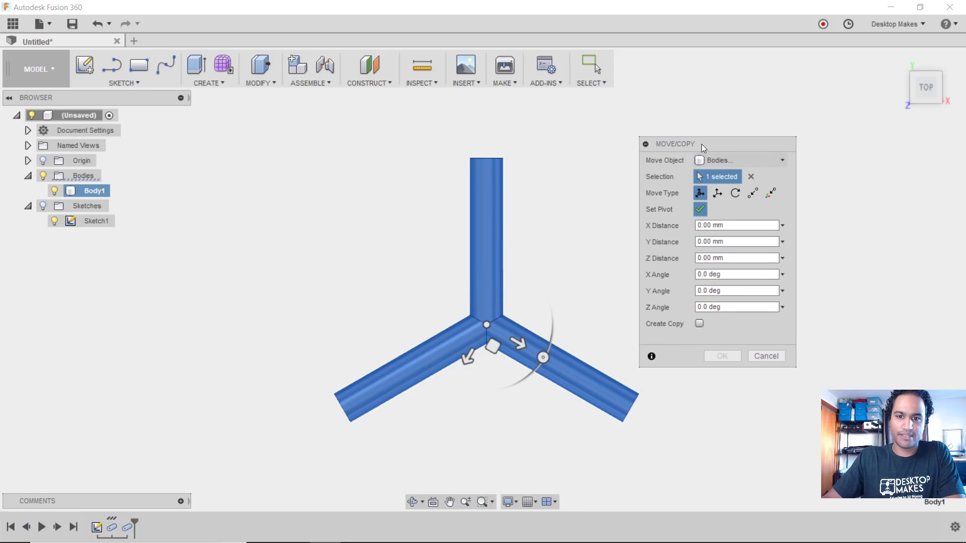
pyautogui.click(700, 208)
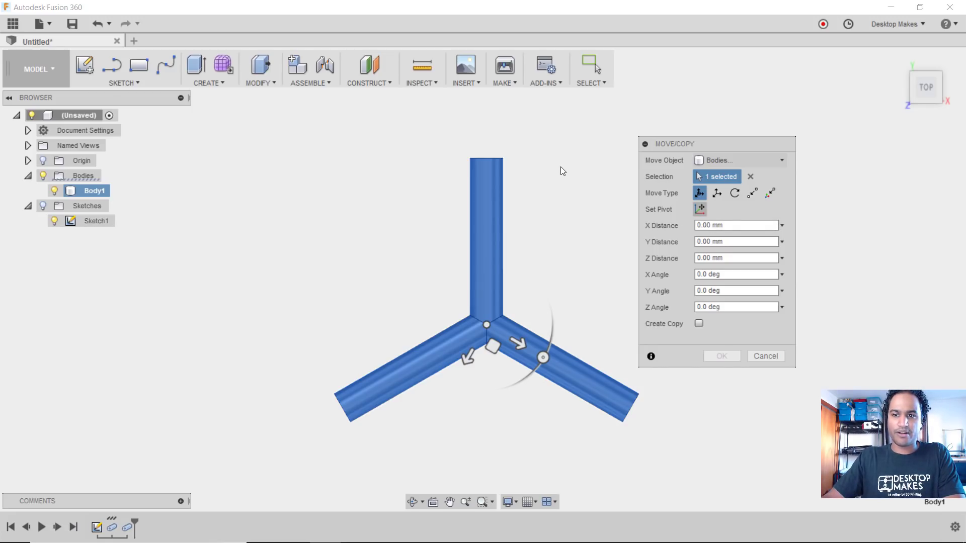
# Enable creating a copy and move the copied pipe body 20 mm straight up in the front view.
pyautogui.click(699, 324)
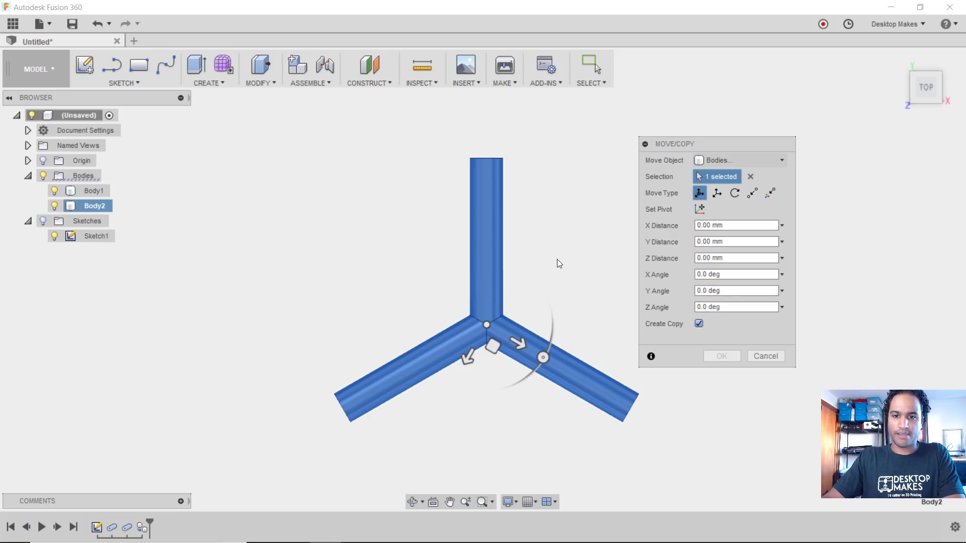
pyautogui.click(925, 88)
pyautogui.moveTo(486, 234); pyautogui.dragTo(487, 154)
pyautogui.write('20')
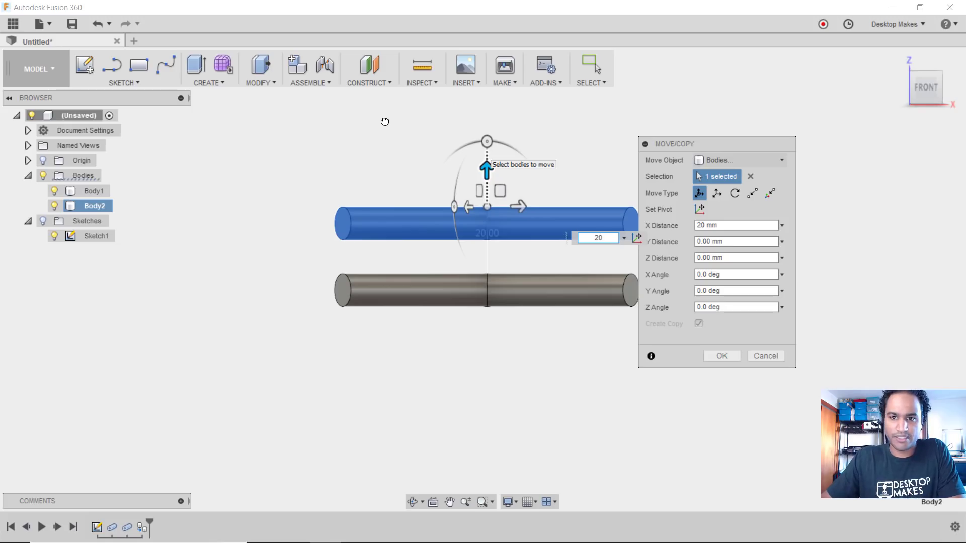
# Rotate the raised copy 40 degrees around the vertical axis in the top view and complete the move.
pyautogui.keyDown('shift'); pyautogui.moveTo(571, 276); pyautogui.dragTo(568, 349, button='middle'); pyautogui.keyUp('shift')
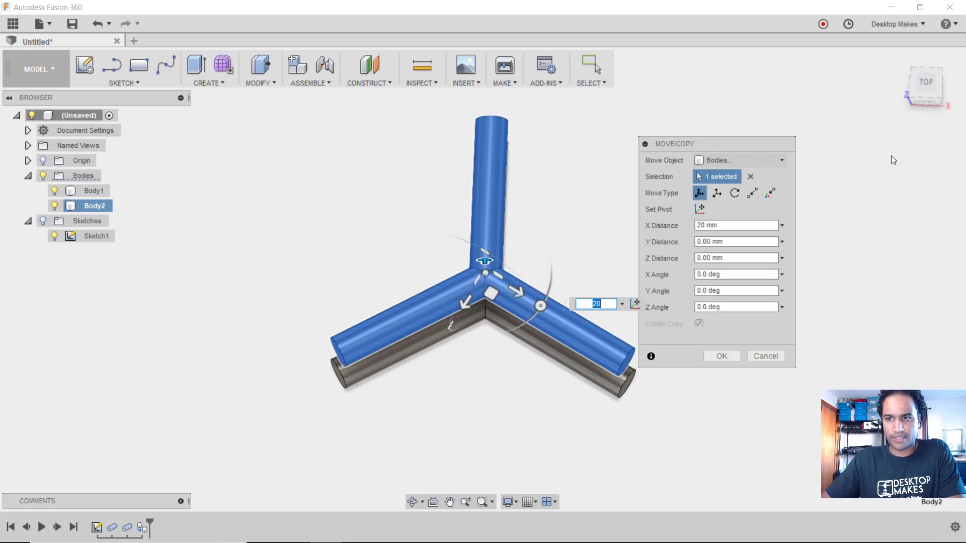
pyautogui.click(925, 82)
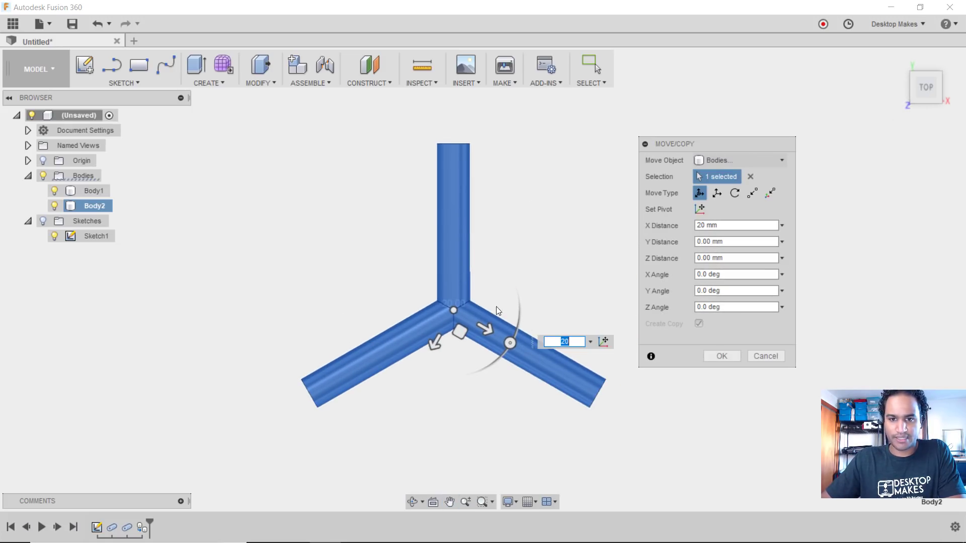
pyautogui.moveTo(508, 340); pyautogui.dragTo(473, 369)
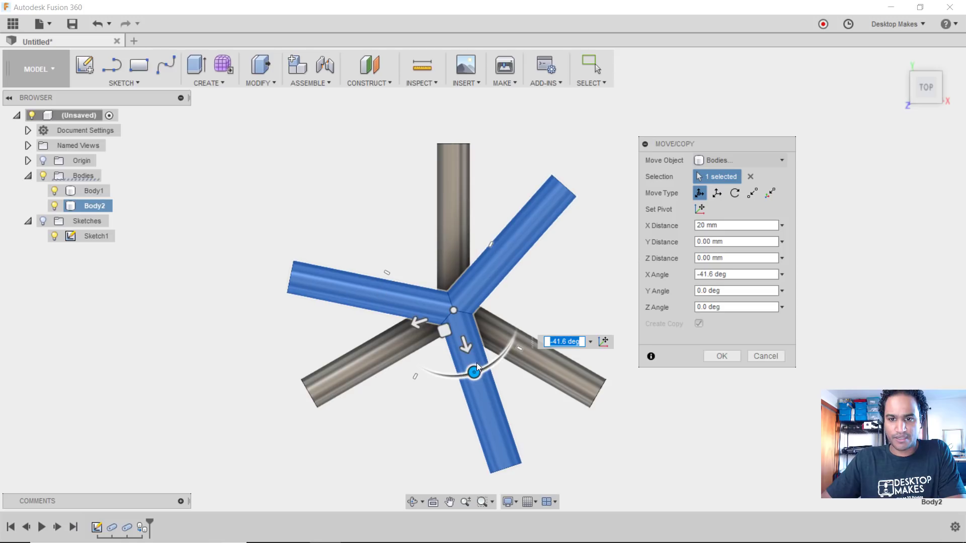
pyautogui.write('40')
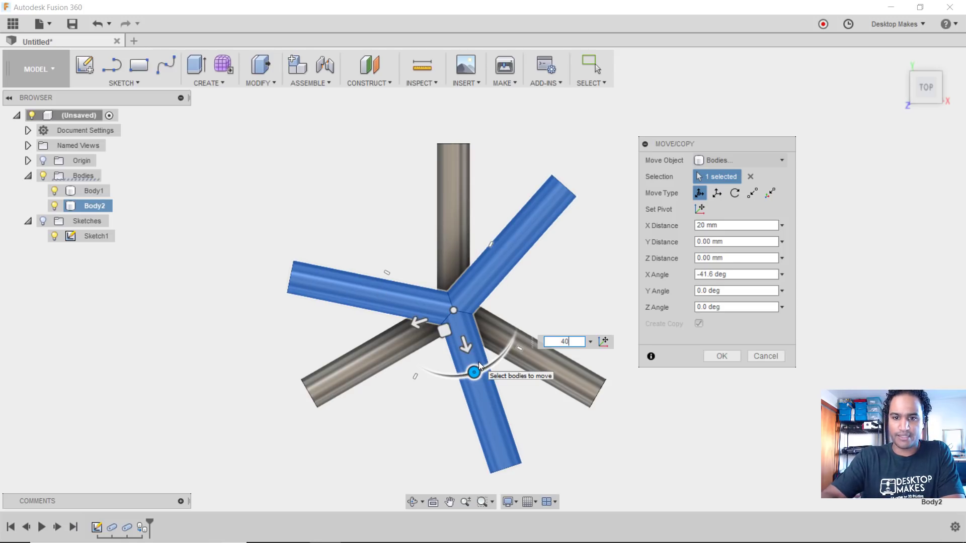
pyautogui.press('Return')
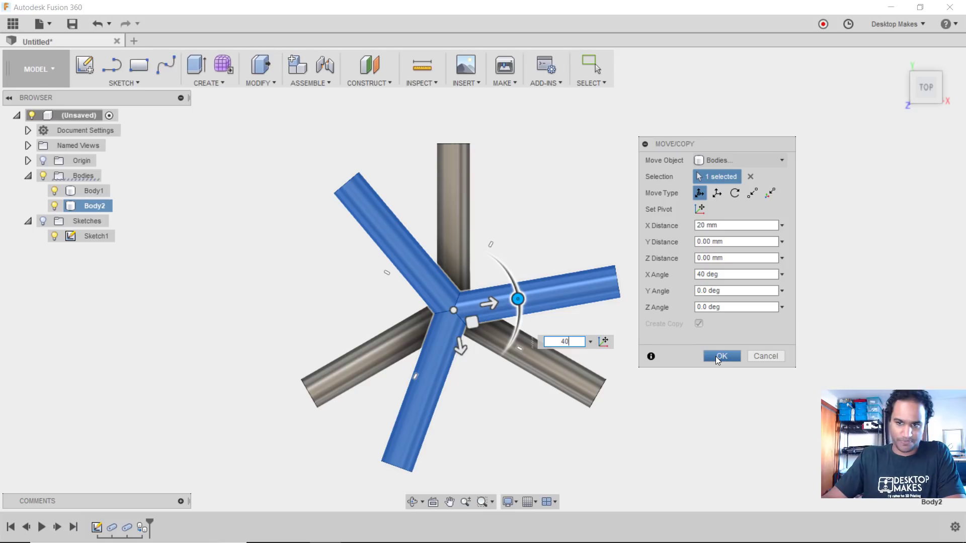
pyautogui.click(715, 356)
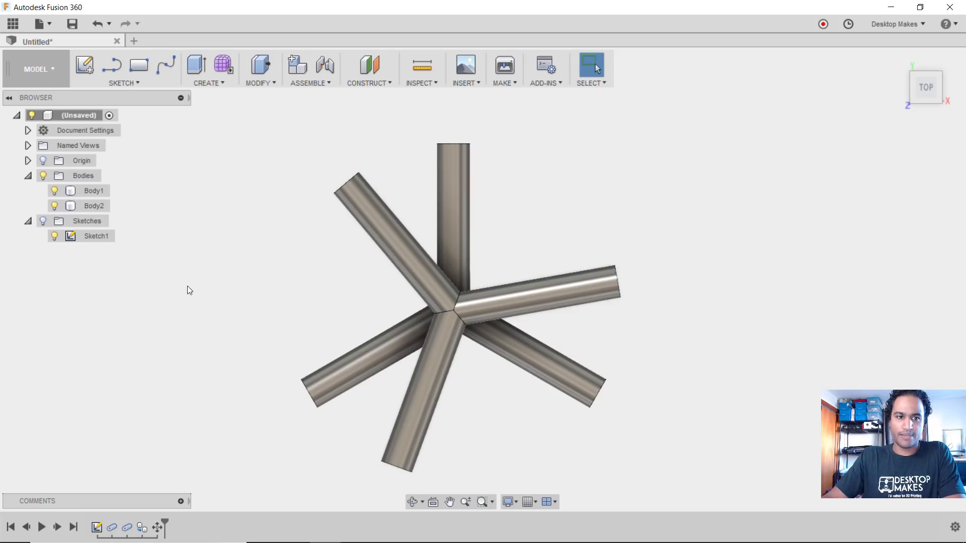
# Start Move/Copy on the upper three-armed pipe body and set the pivot where its arms meet.
pyautogui.rightClick(98, 207)
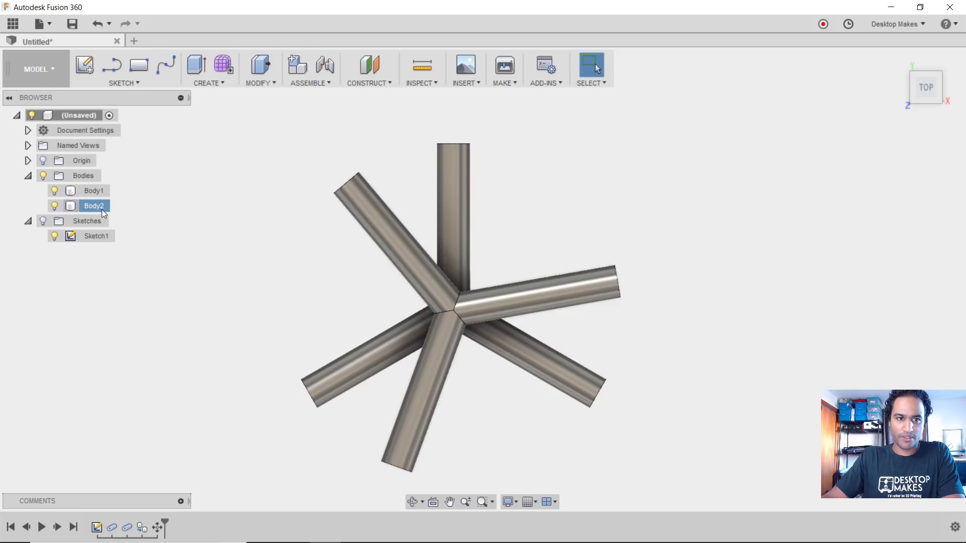
pyautogui.click(111, 216)
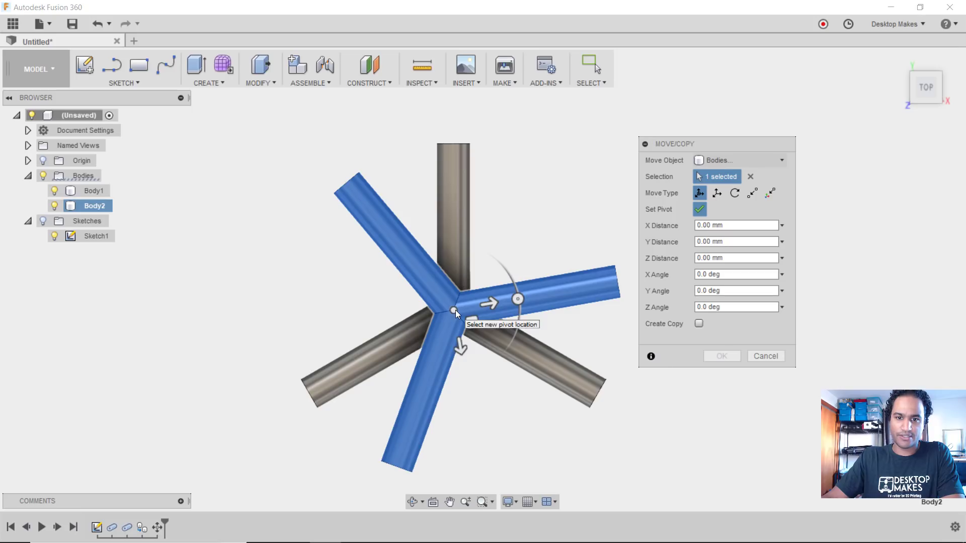
pyautogui.click(455, 310)
pyautogui.press('Return')
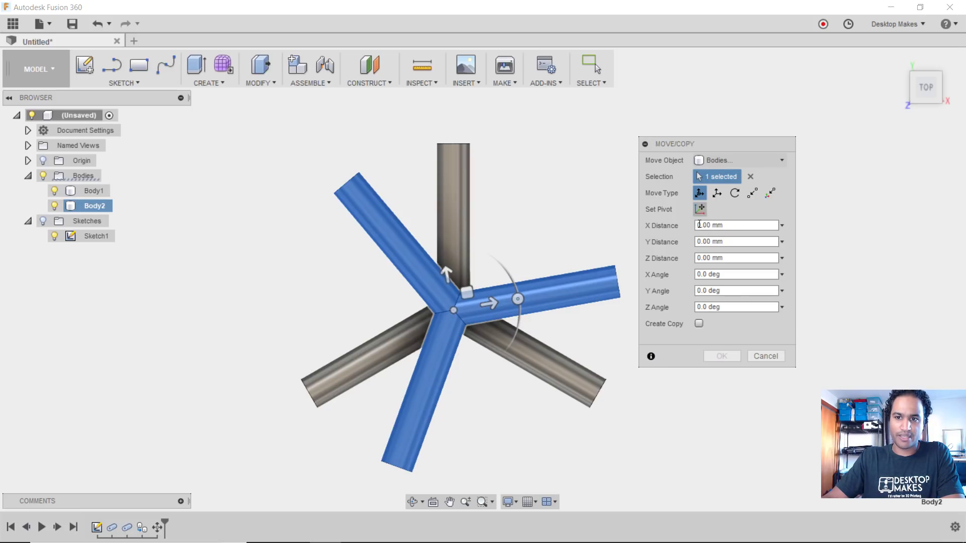
# Enable creating a copy and raise the new pipe body 20 mm above the second one.
pyautogui.click(702, 324)
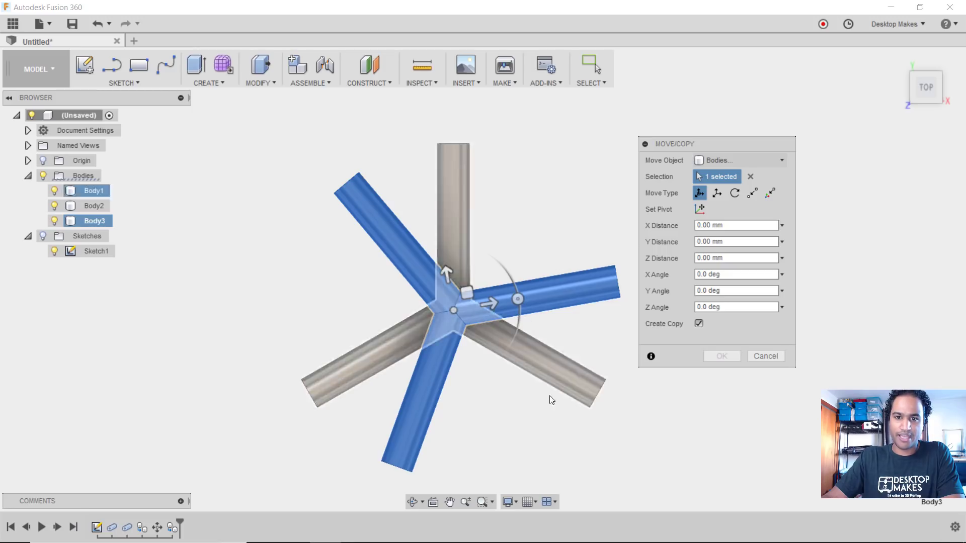
pyautogui.keyDown('shift'); pyautogui.moveTo(560, 414); pyautogui.dragTo(560, 315, button='middle'); pyautogui.keyUp('shift')
pyautogui.moveTo(453, 328); pyautogui.dragTo(452, 275)
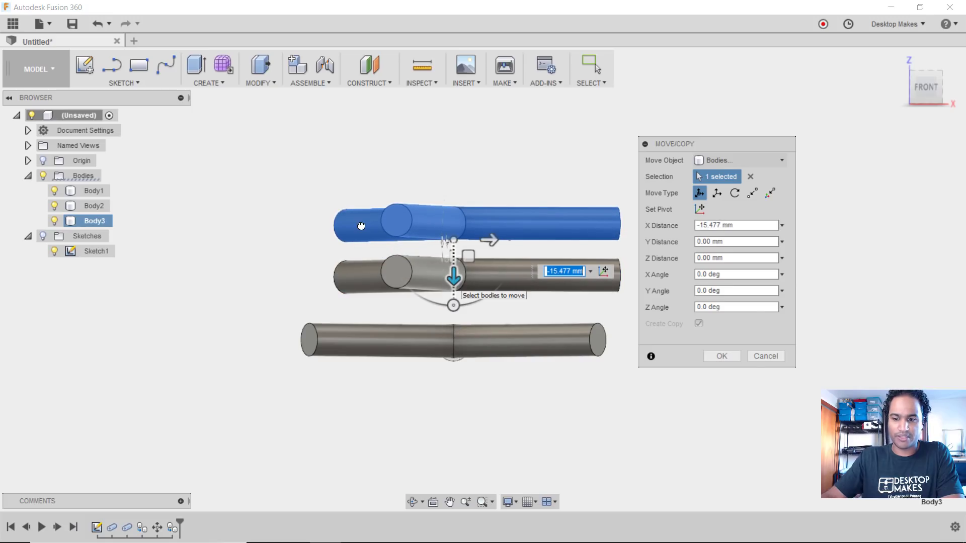
pyautogui.write('-20')
pyautogui.press('Return')
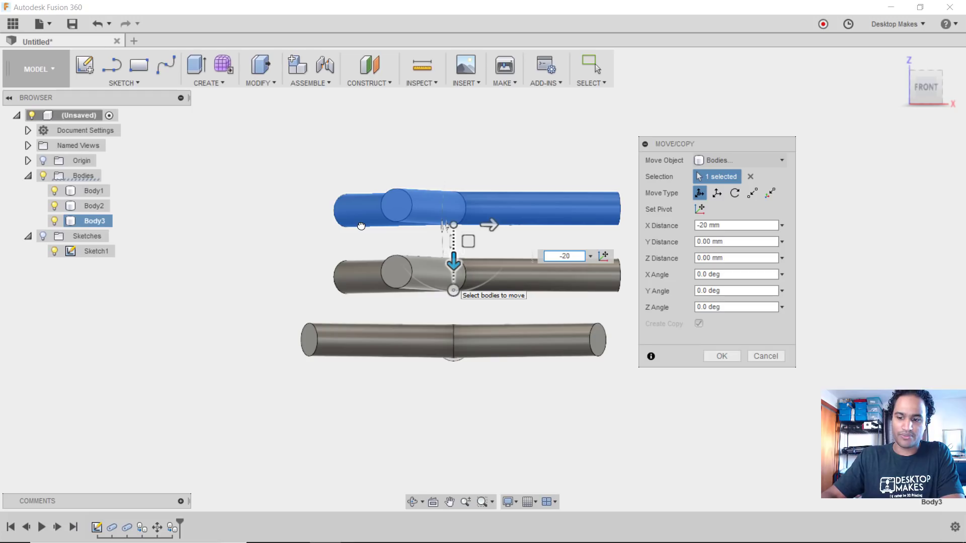
# Rotate the topmost copy by -40 degrees around the vertical axis in the top view and complete the move.
pyautogui.click(925, 70)
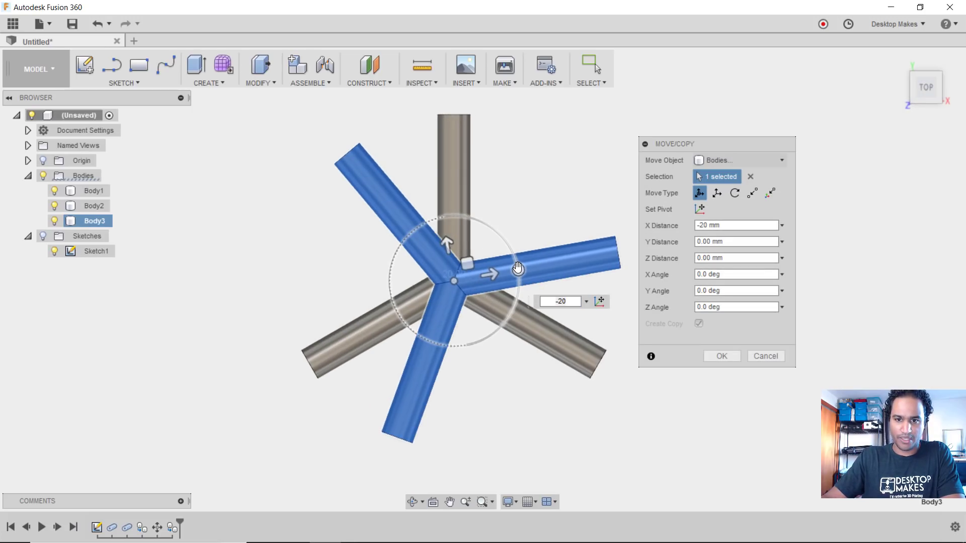
pyautogui.moveTo(518, 269); pyautogui.dragTo(529, 214)
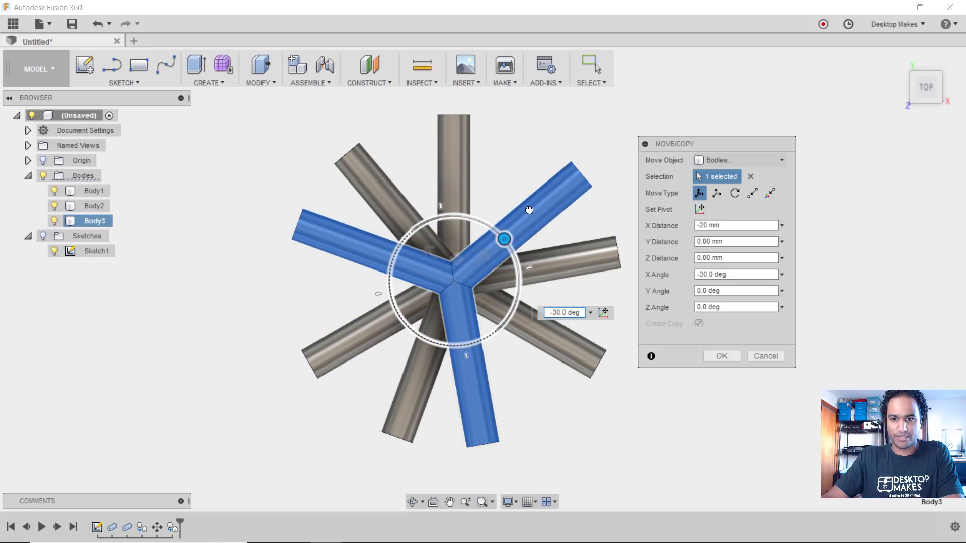
pyautogui.press('BackSpace')
pyautogui.write('-40')
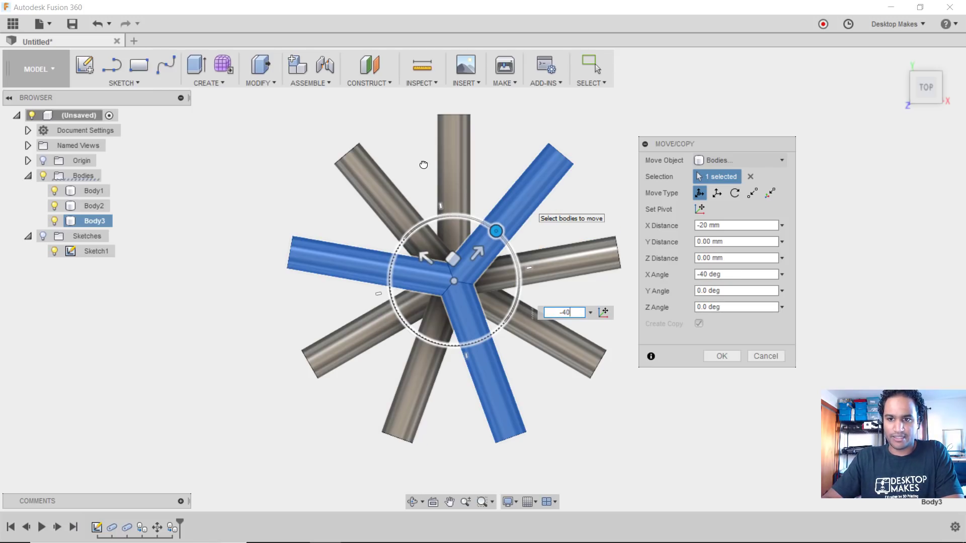
pyautogui.press('Return')
pyautogui.keyDown('shift'); pyautogui.moveTo(601, 319); pyautogui.dragTo(582, 351, button='middle'); pyautogui.keyUp('shift')
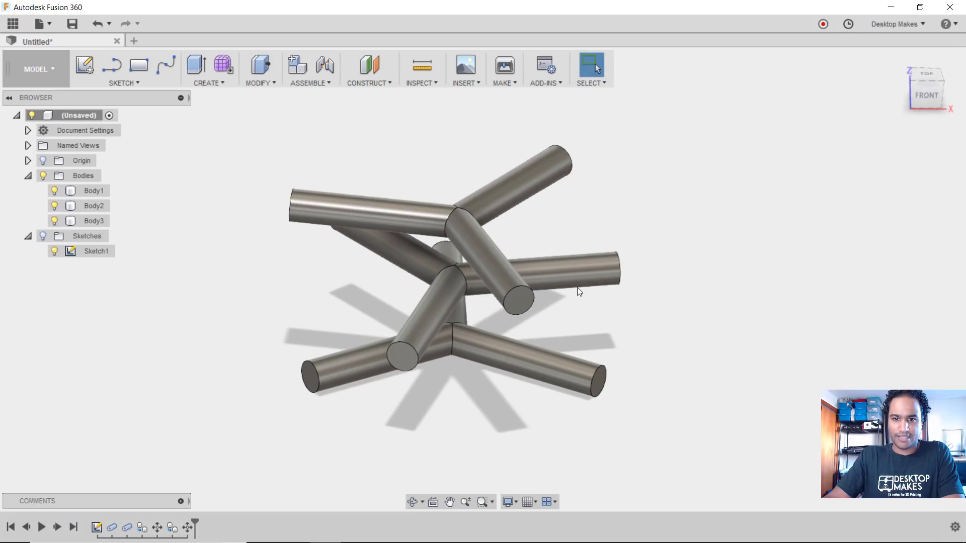
pyautogui.keyDown('shift'); pyautogui.moveTo(671, 319); pyautogui.dragTo(654, 385, button='middle'); pyautogui.keyUp('shift')
pyautogui.press('Escape')
# Start a rectangular pattern of bodies and select all three stacked pipe bodies in the front view.
pyautogui.click(922, 90)
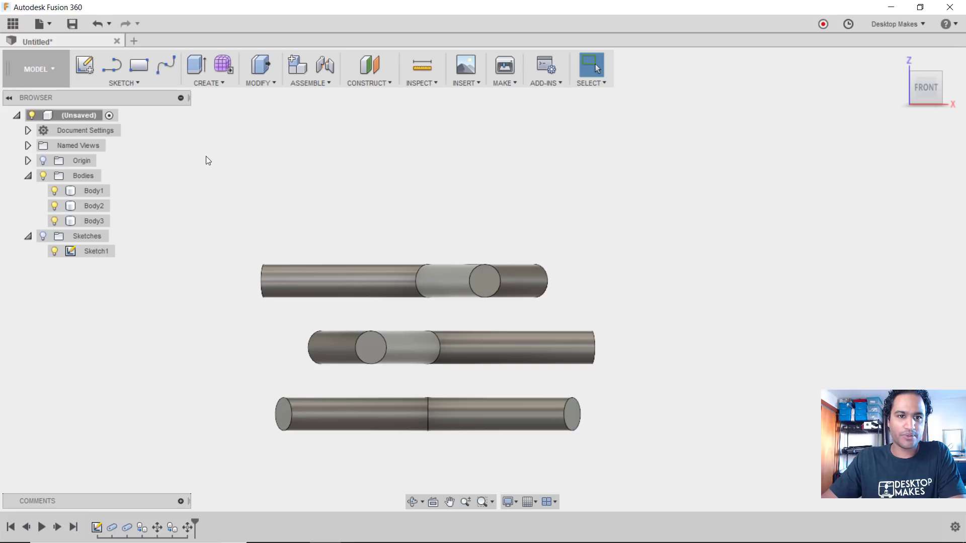
pyautogui.click(208, 83)
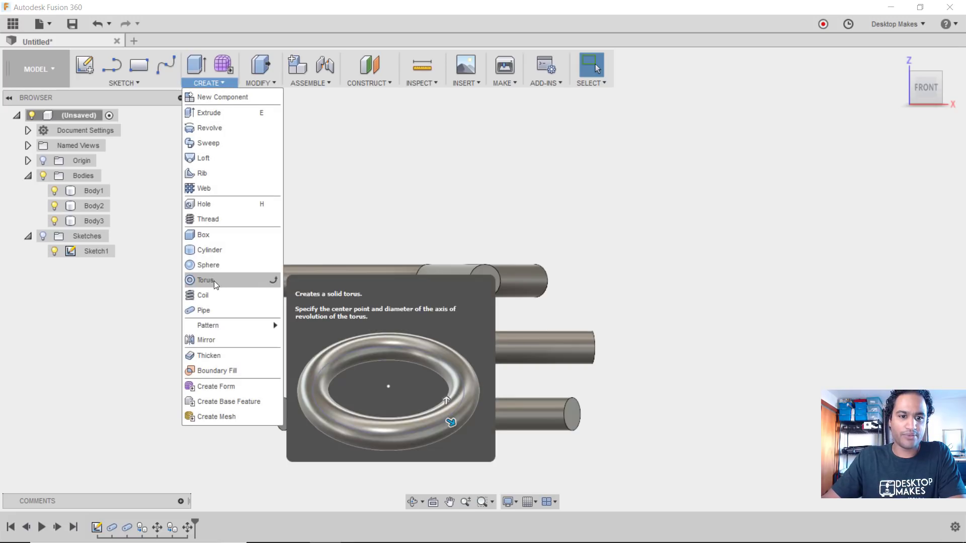
pyautogui.moveTo(218, 322)
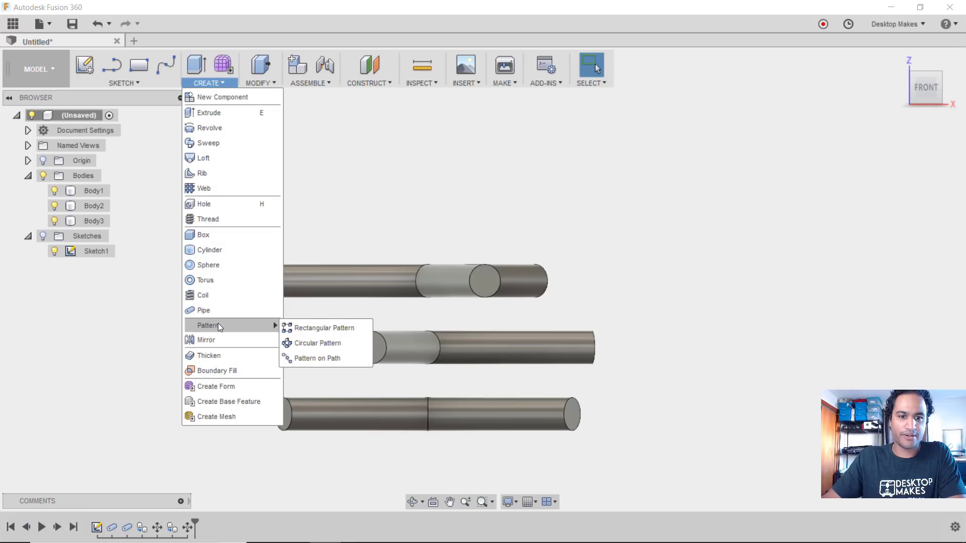
pyautogui.click(315, 325)
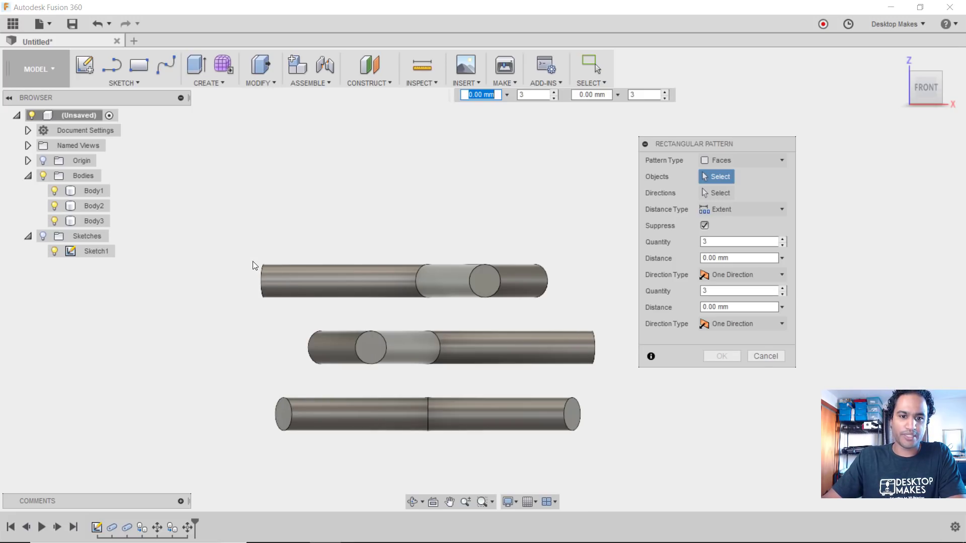
pyautogui.click(724, 160)
pyautogui.click(724, 192)
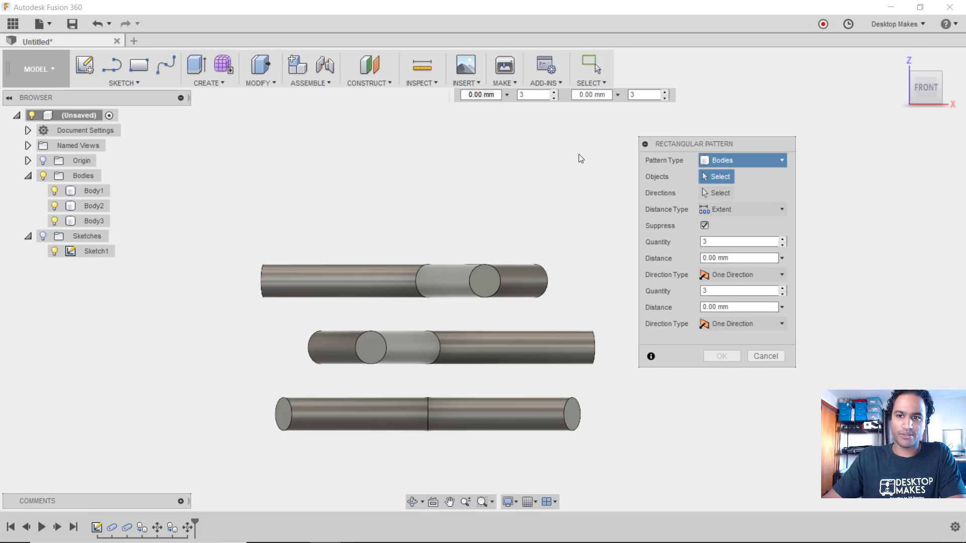
pyautogui.moveTo(202, 175); pyautogui.dragTo(650, 475)
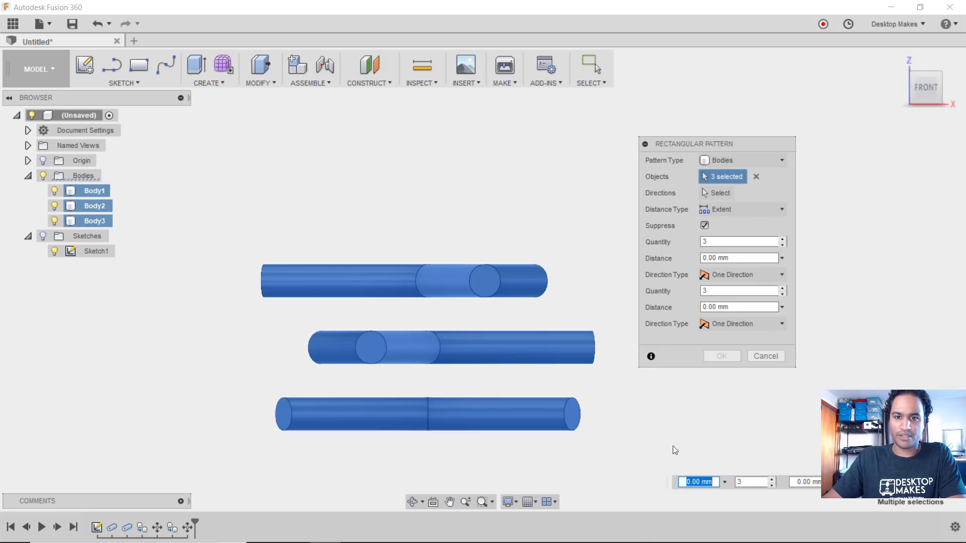
# Set the vertical axis as the pattern direction and stretch the pattern upward to an extent of about 149 mm.
pyautogui.click(727, 197)
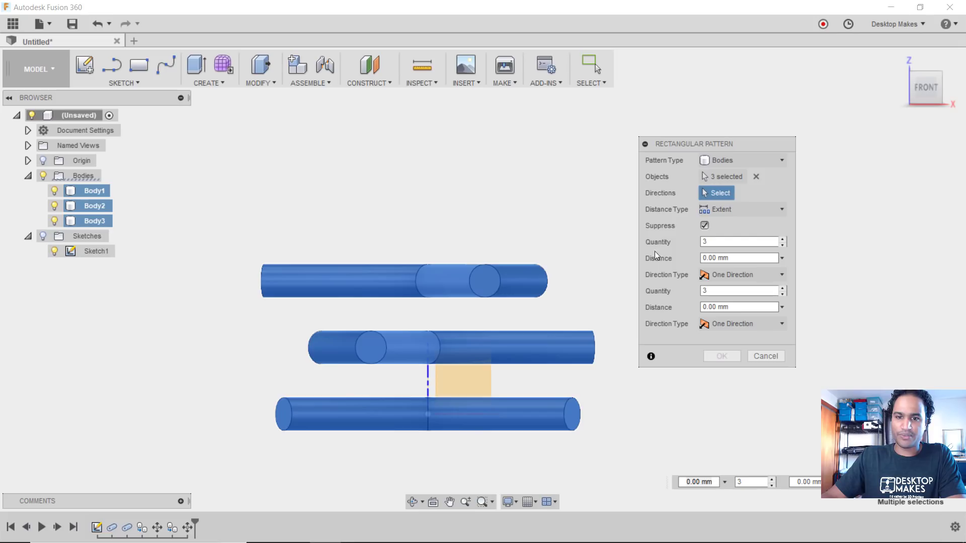
pyautogui.click(427, 385)
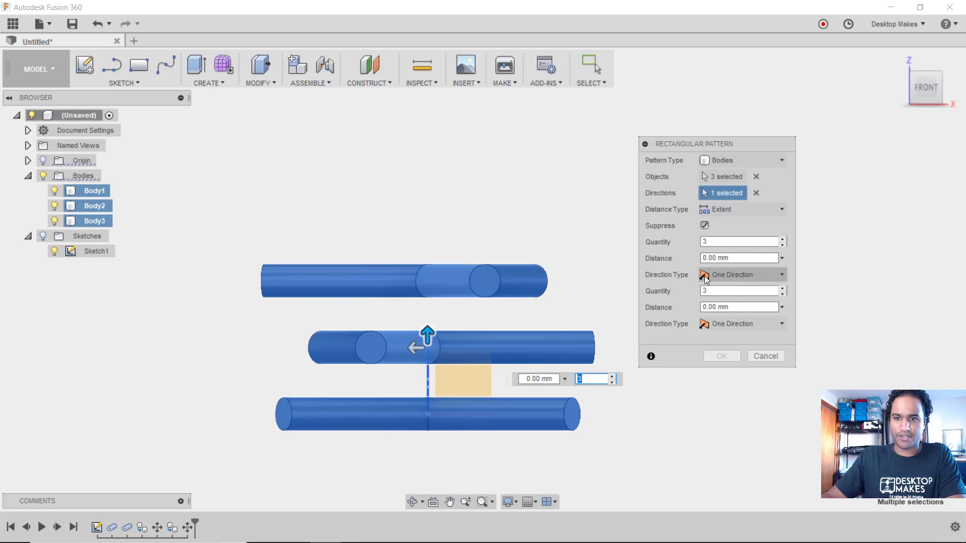
pyautogui.moveTo(427, 336); pyautogui.dragTo(427, 91)
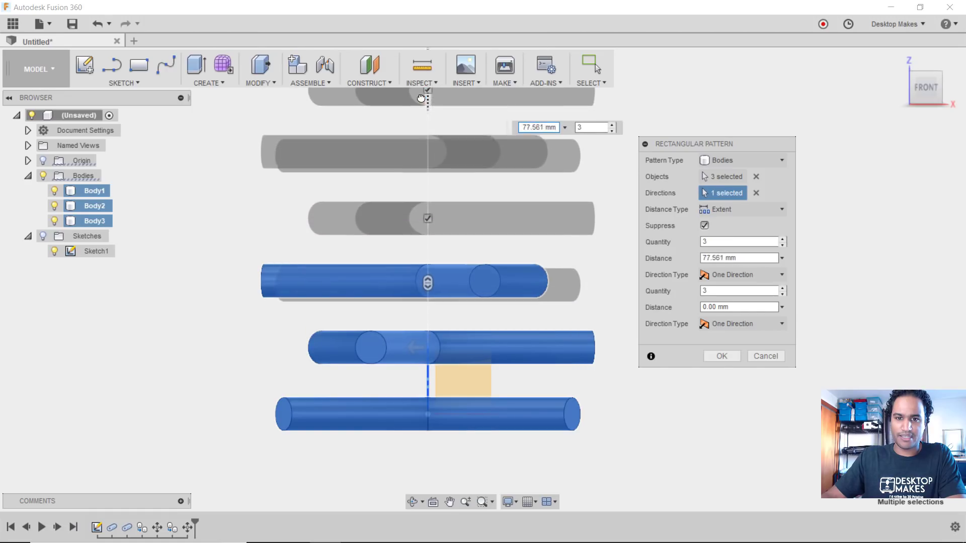
pyautogui.moveTo(482, 261); pyautogui.dragTo(460, 374, button='middle')
pyautogui.scroll(-2, 460, 373)
pyautogui.scroll(-1, 460, 374)
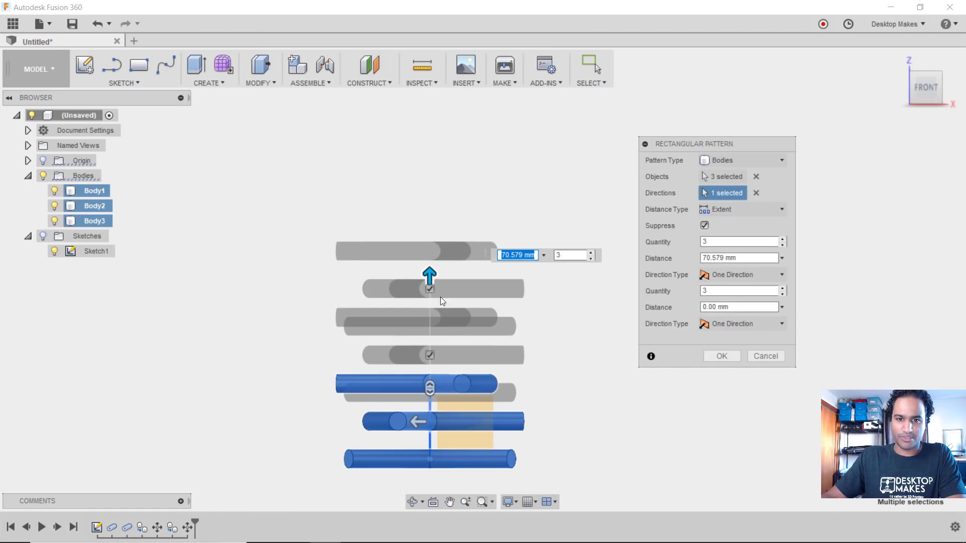
pyautogui.moveTo(429, 273); pyautogui.dragTo(421, 116)
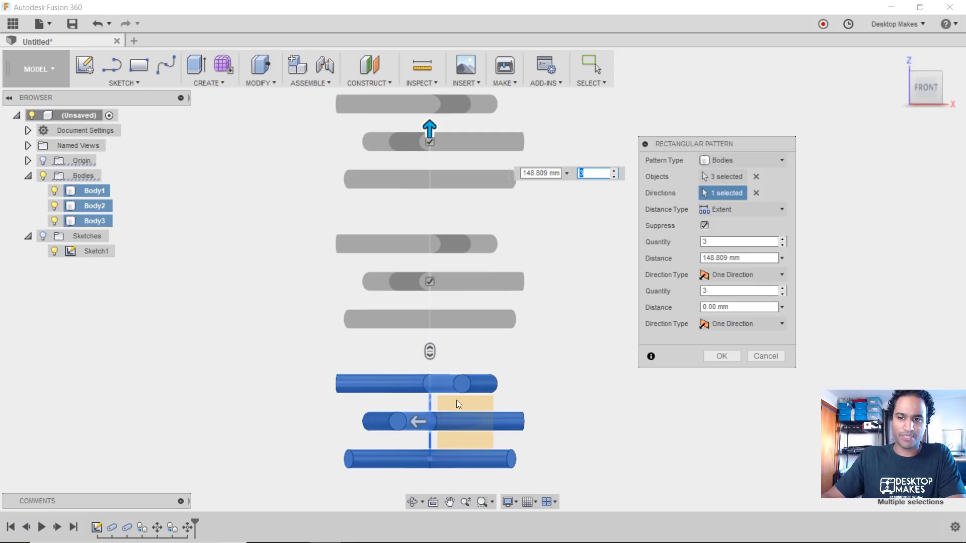
# Switch the pattern to spacing, set the distance to 60 mm and the quantity to 5, and create it.
pyautogui.click(739, 209)
pyautogui.click(733, 240)
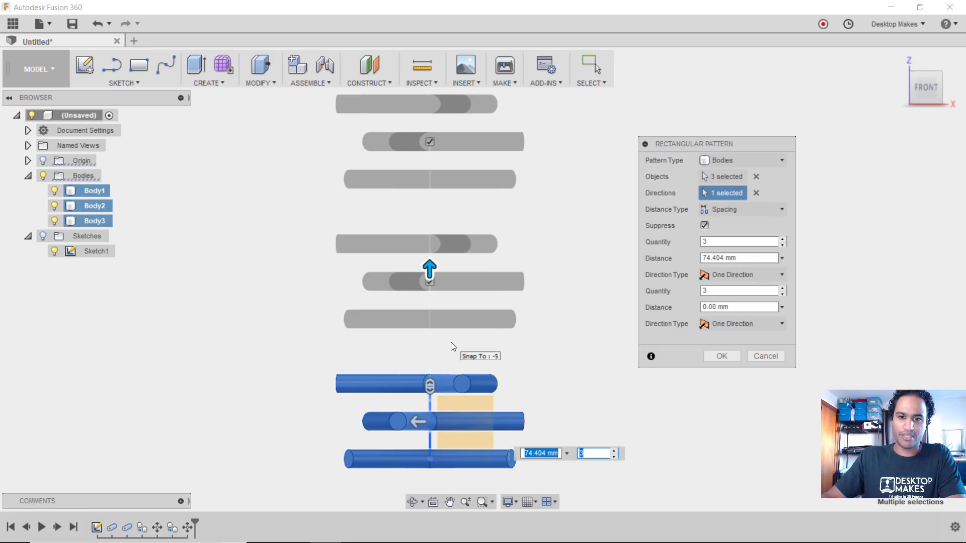
pyautogui.click(737, 258)
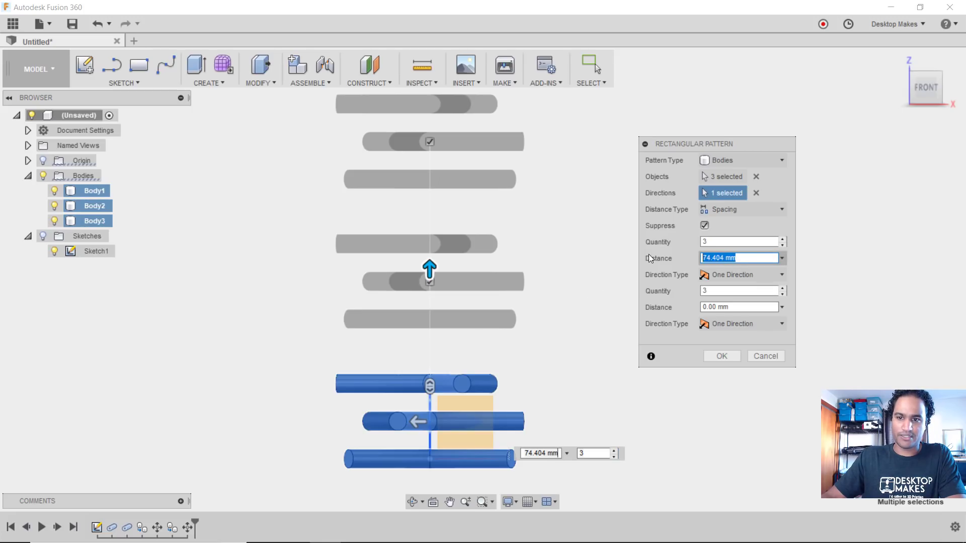
pyautogui.write('60')
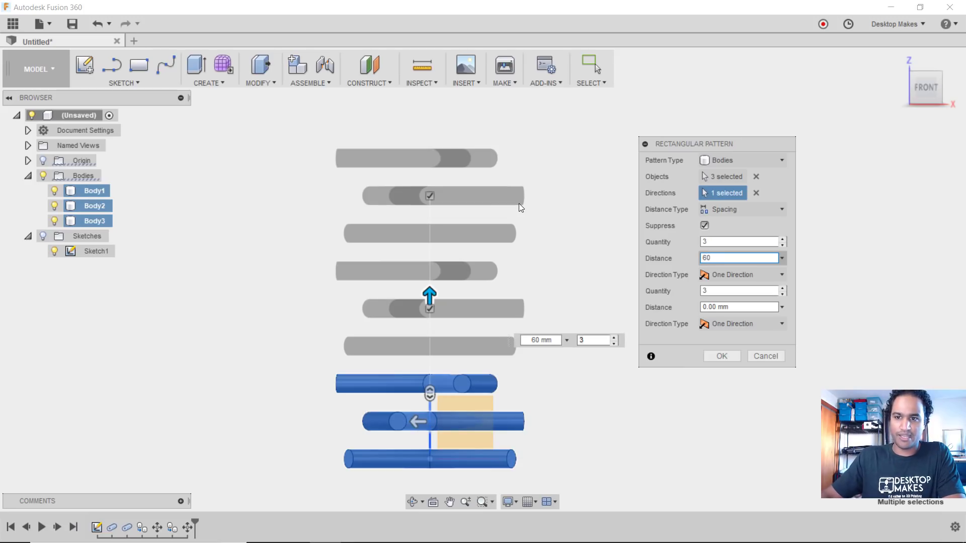
pyautogui.click(783, 238)
pyautogui.click(783, 239)
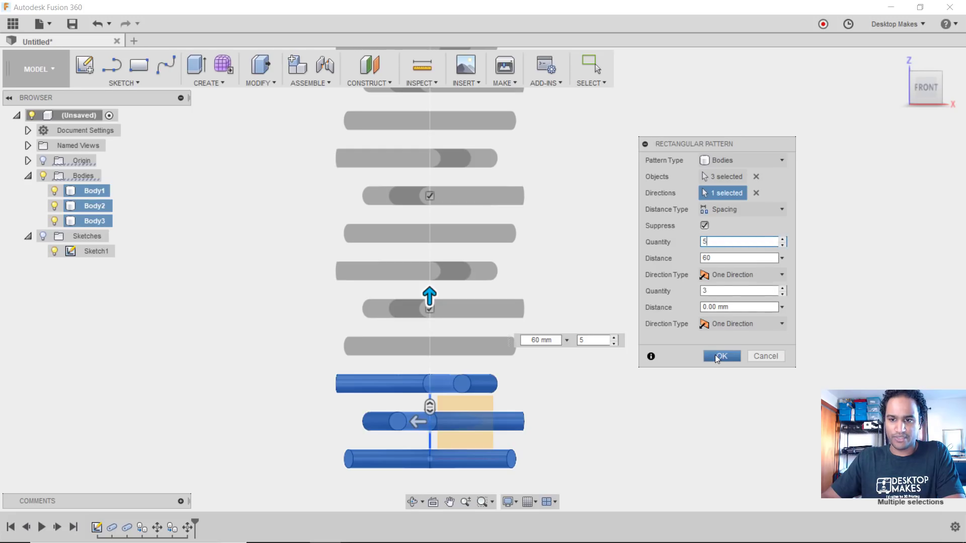
pyautogui.click(720, 356)
pyautogui.keyDown('shift'); pyautogui.moveTo(528, 230); pyautogui.dragTo(674, 355, button='middle'); pyautogui.keyUp('shift')
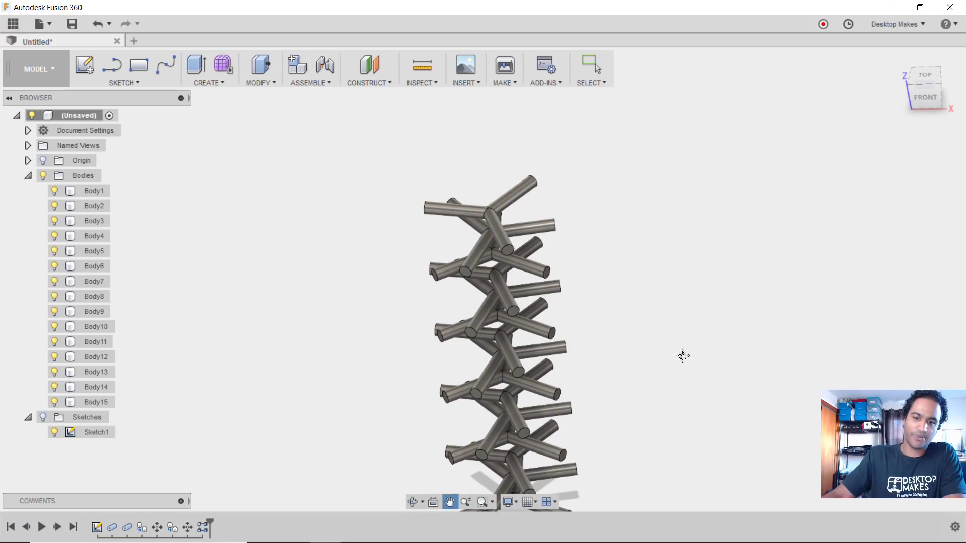
pyautogui.moveTo(681, 356); pyautogui.dragTo(543, 267, button='middle')
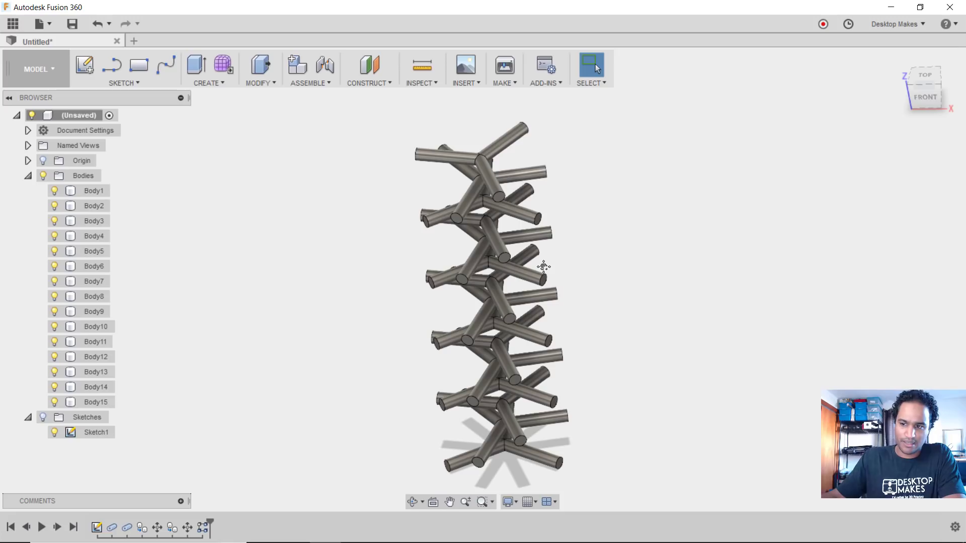
pyautogui.keyDown('shift'); pyautogui.moveTo(677, 344); pyautogui.dragTo(526, 340, button='middle'); pyautogui.keyUp('shift')
pyautogui.moveTo(567, 331); pyautogui.dragTo(616, 403)
pyautogui.press('Escape')
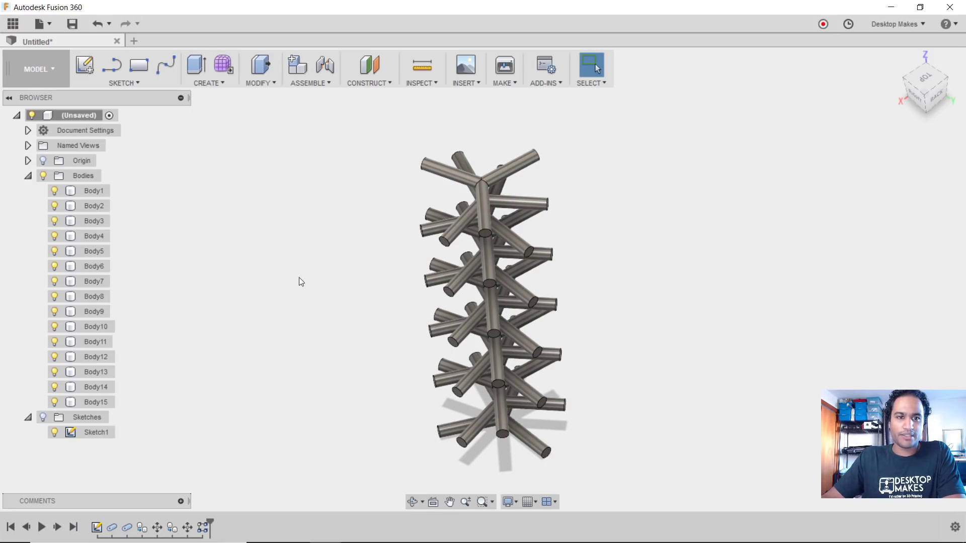
# Start a new sketch on the vertical origin plane that faces the right view.
pyautogui.click(101, 83)
pyautogui.click(103, 96)
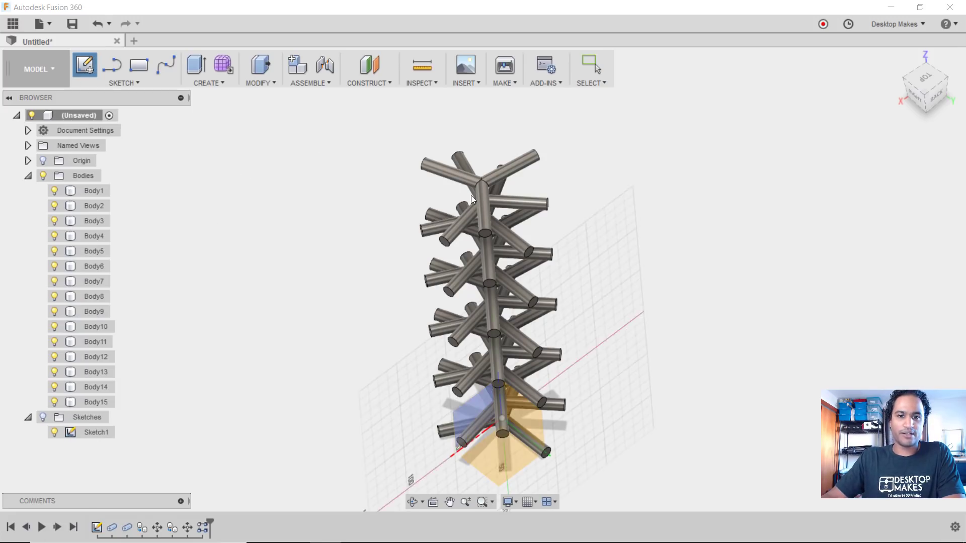
pyautogui.moveTo(605, 405)
pyautogui.keyDown('shift'); pyautogui.mouseDown(button='middle')
pyautogui.moveTo(618, 362)
pyautogui.moveTo(690, 371)
pyautogui.moveTo(623, 381)
pyautogui.moveTo(638, 390)
pyautogui.moveTo(643, 428)
pyautogui.mouseUp(button='middle'); pyautogui.keyUp('shift')
pyautogui.click(537, 463)
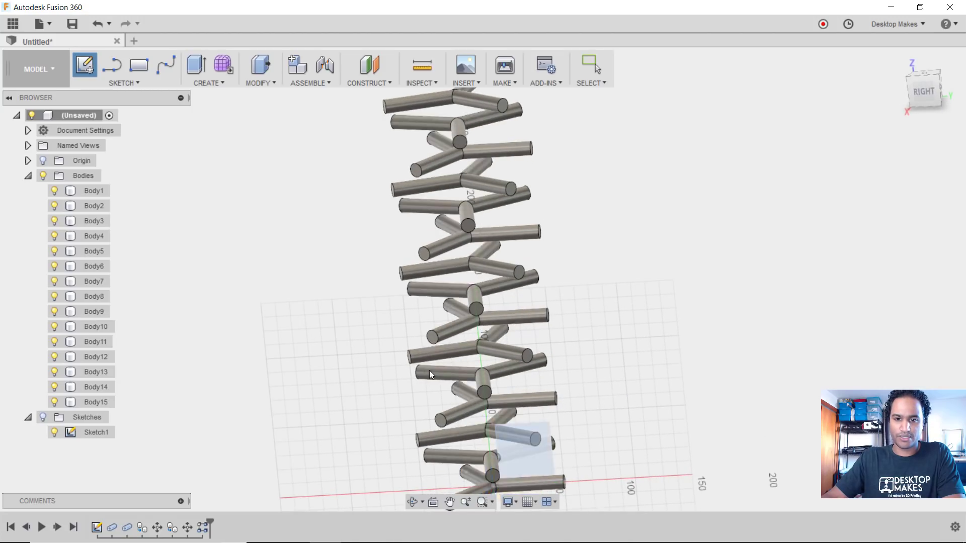
pyautogui.scroll(-2, 567, 397)
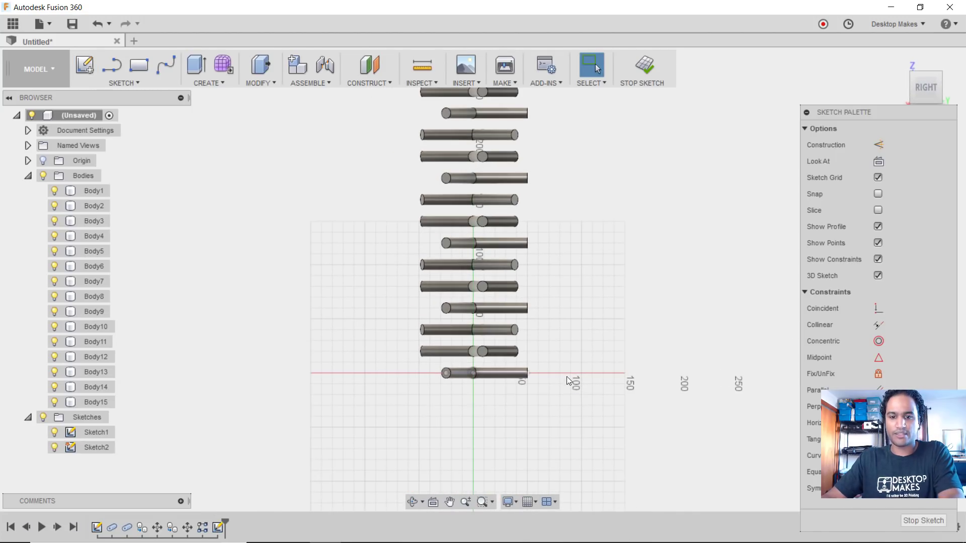
# Draw a vertical line about 373 mm long on the stack's central axis, from below the lowest pipe body to above the highest.
pyautogui.press('l')
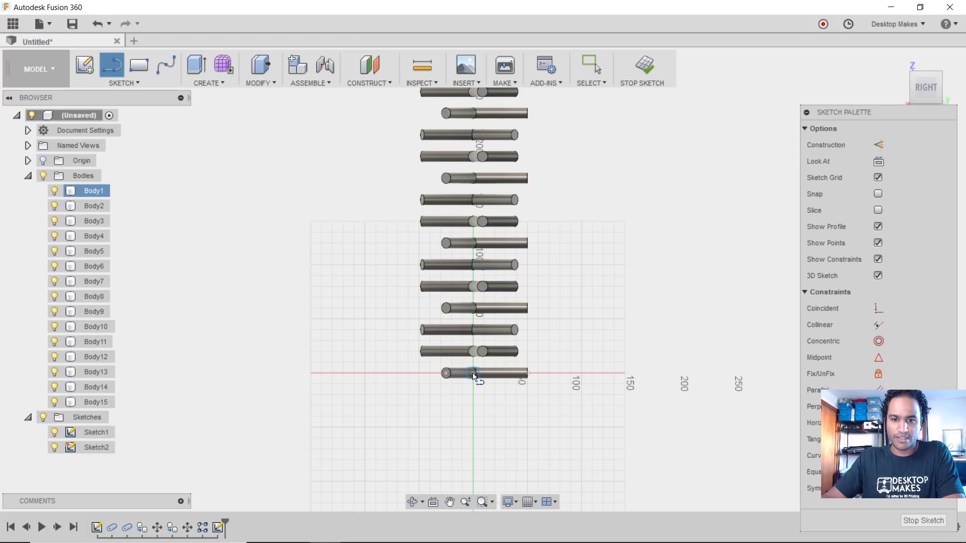
pyautogui.click(471, 424)
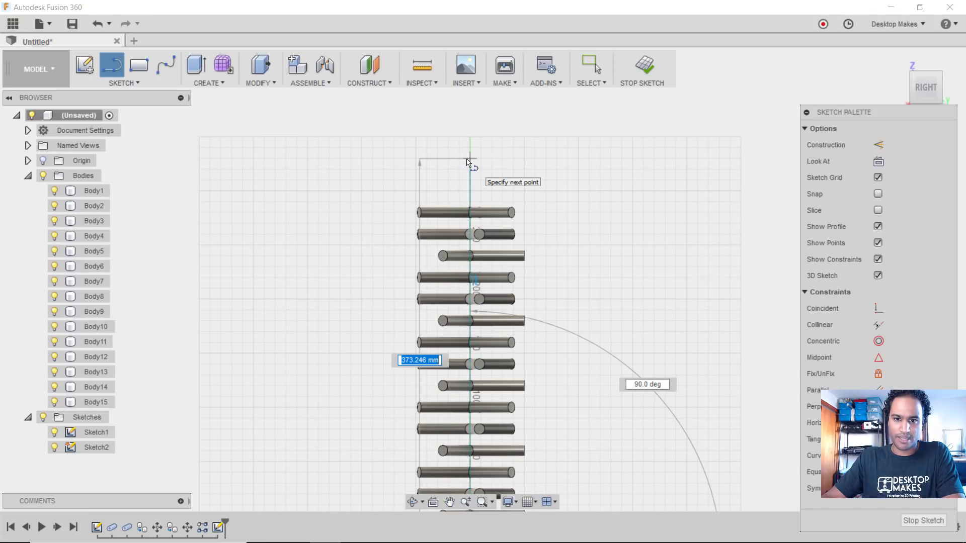
pyautogui.click(469, 161)
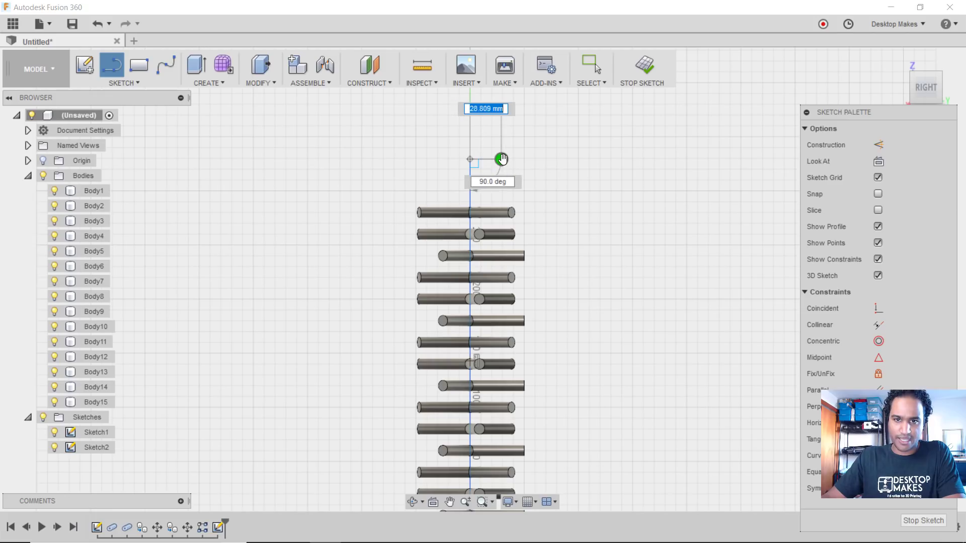
pyautogui.press('Escape')
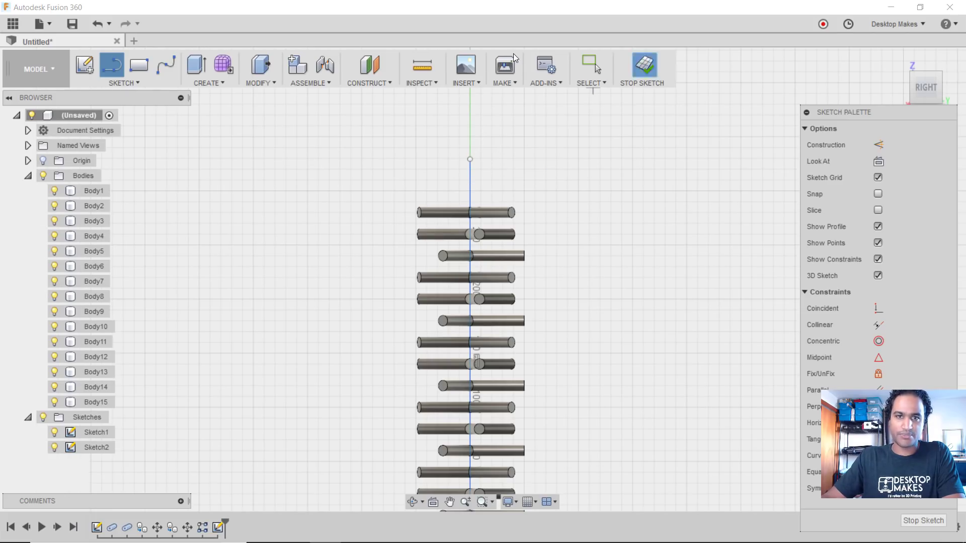
# Finish the sketch, turn sketch visibility back on and start a pipe with the vertical axis line as its path.
pyautogui.click(644, 66)
pyautogui.click(222, 86)
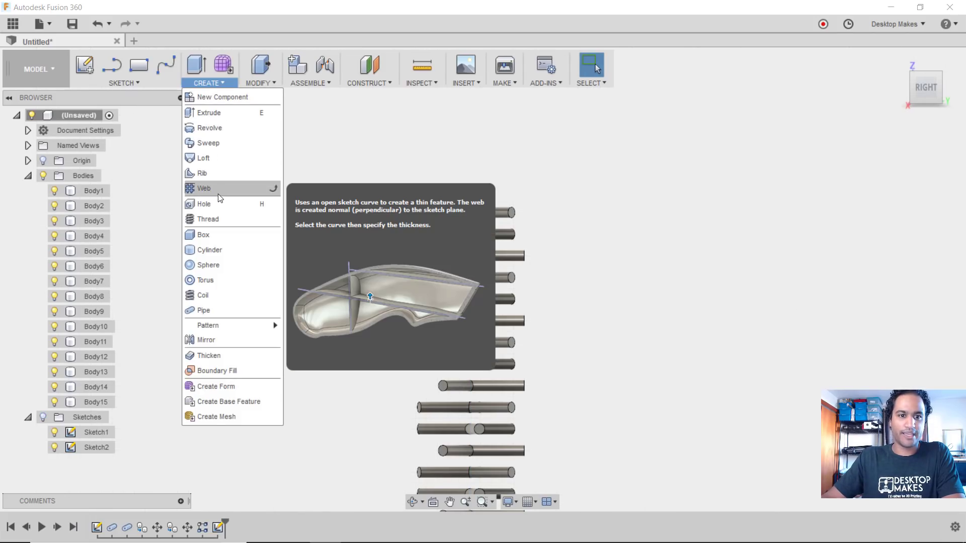
pyautogui.click(219, 310)
pyautogui.moveTo(529, 350); pyautogui.dragTo(559, 264, button='middle')
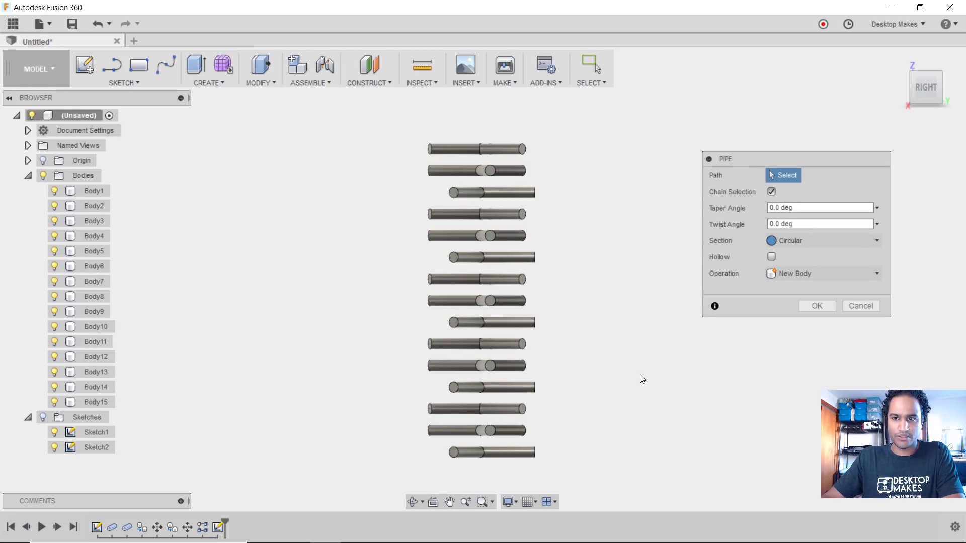
pyautogui.click(43, 417)
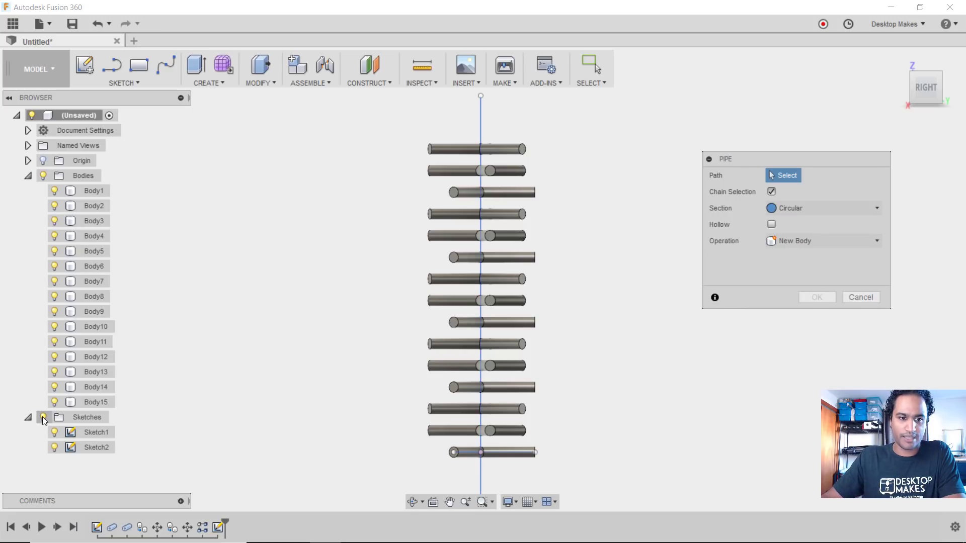
pyautogui.click(480, 130)
# Set the pipe's section size to 90 mm so the ends of the radial pipe bodies stick out beyond it.
pyautogui.moveTo(567, 159)
pyautogui.keyDown('shift'); pyautogui.mouseDown(button='middle')
pyautogui.moveTo(574, 255)
pyautogui.moveTo(456, 207)
pyautogui.moveTo(468, 226)
pyautogui.mouseUp(button='middle'); pyautogui.keyUp('shift')
pyautogui.click(939, 95)
pyautogui.moveTo(479, 329); pyautogui.dragTo(478, 361)
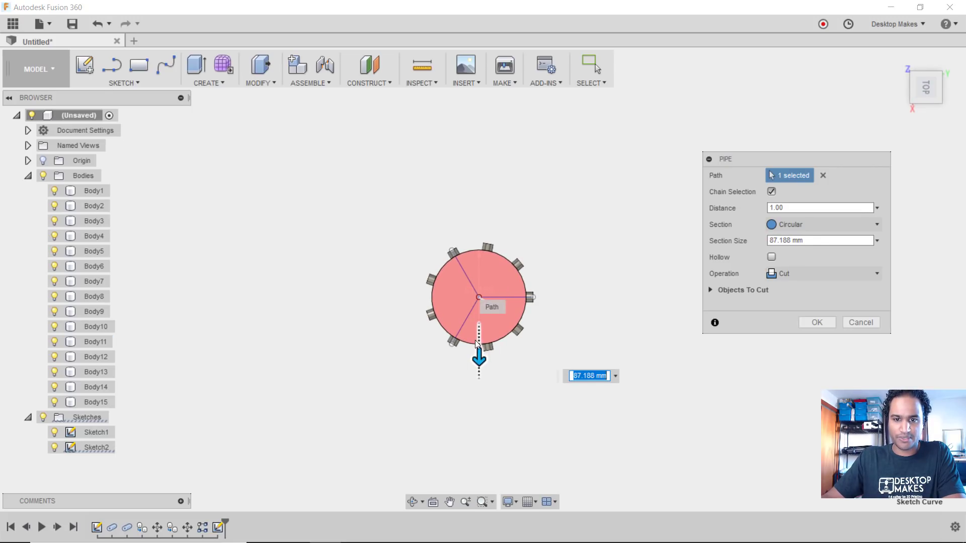
pyautogui.scroll(3, 476, 343)
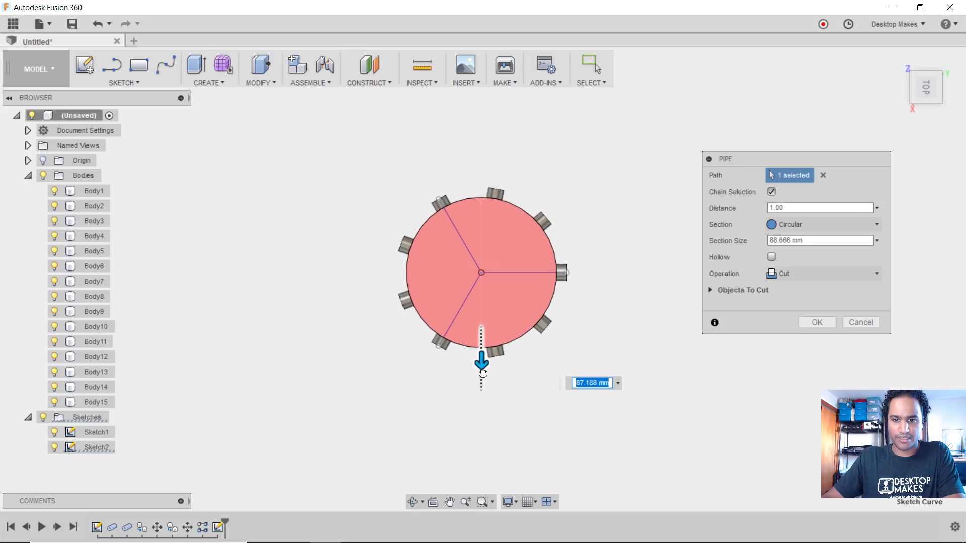
pyautogui.moveTo(483, 372); pyautogui.dragTo(482, 378)
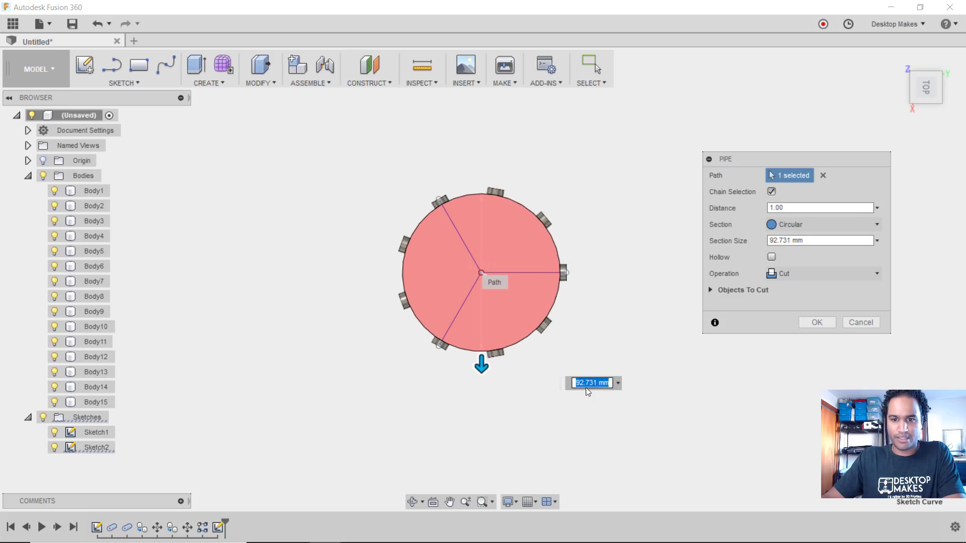
pyautogui.write('90')
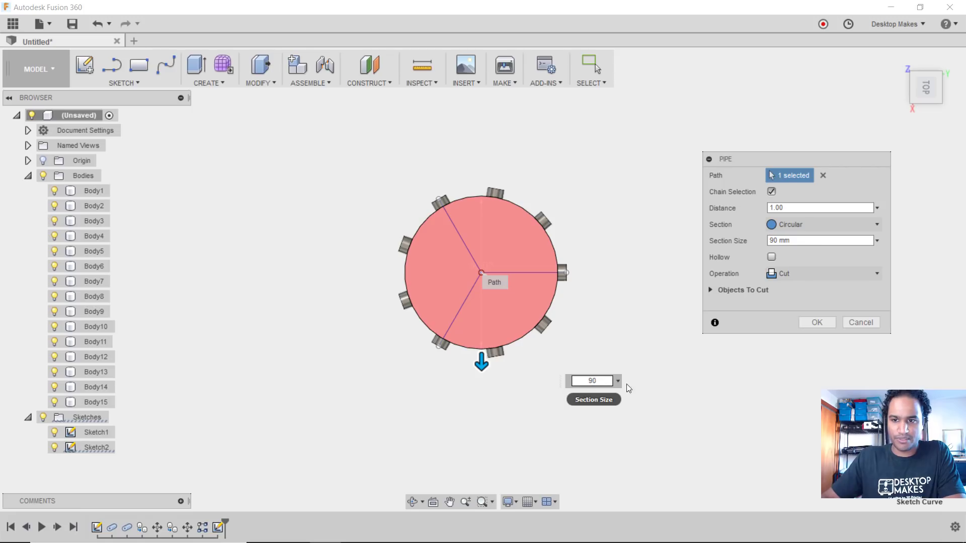
# Make the pipe hollow with a 10 mm section thickness and create it as a new body.
pyautogui.click(771, 256)
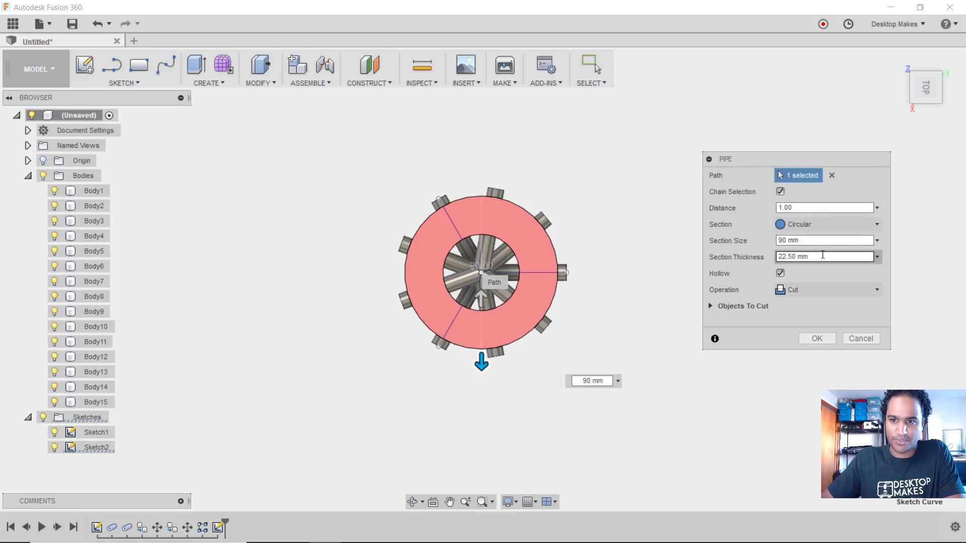
pyautogui.tripleClick(815, 253)
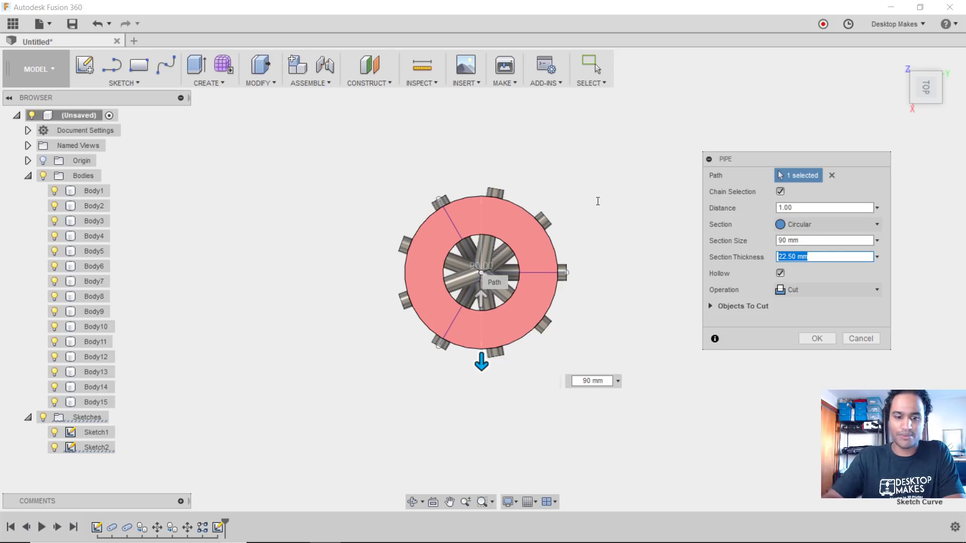
pyautogui.write('10')
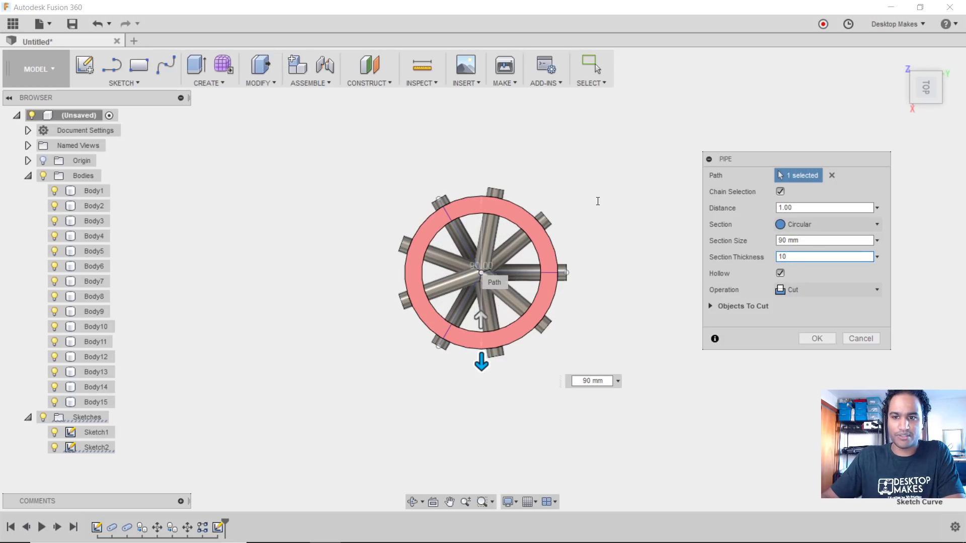
pyautogui.click(788, 289)
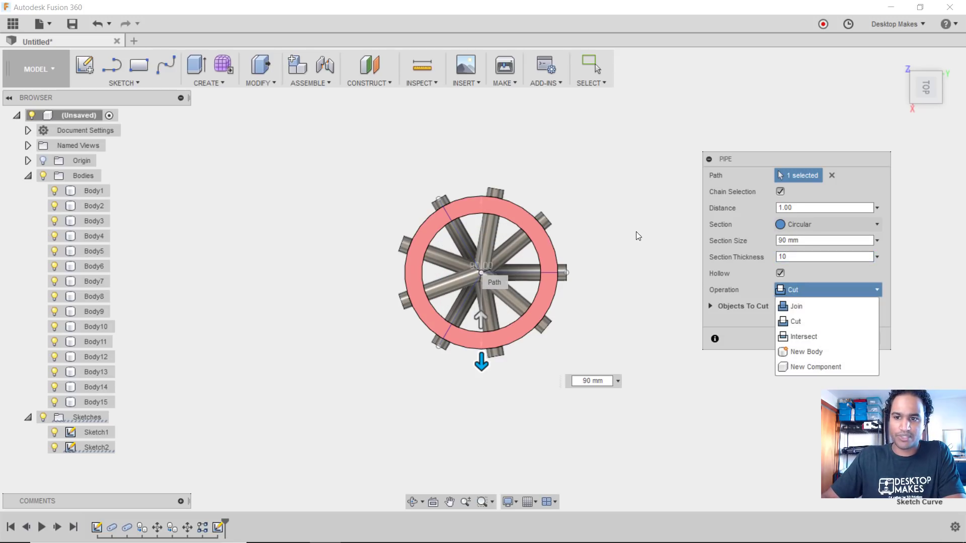
pyautogui.click(808, 352)
pyautogui.press('Return')
# Cut all fifteen stacked pipe bodies out of the hollow tube with Combine and hide the sketches.
pyautogui.keyDown('shift'); pyautogui.moveTo(763, 396); pyautogui.dragTo(639, 318, button='middle'); pyautogui.keyUp('shift')
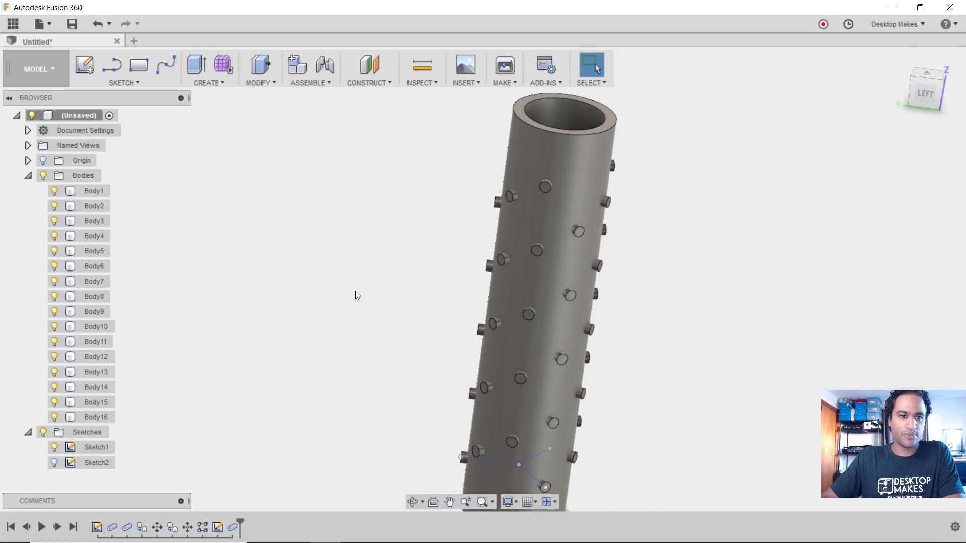
pyautogui.click(251, 82)
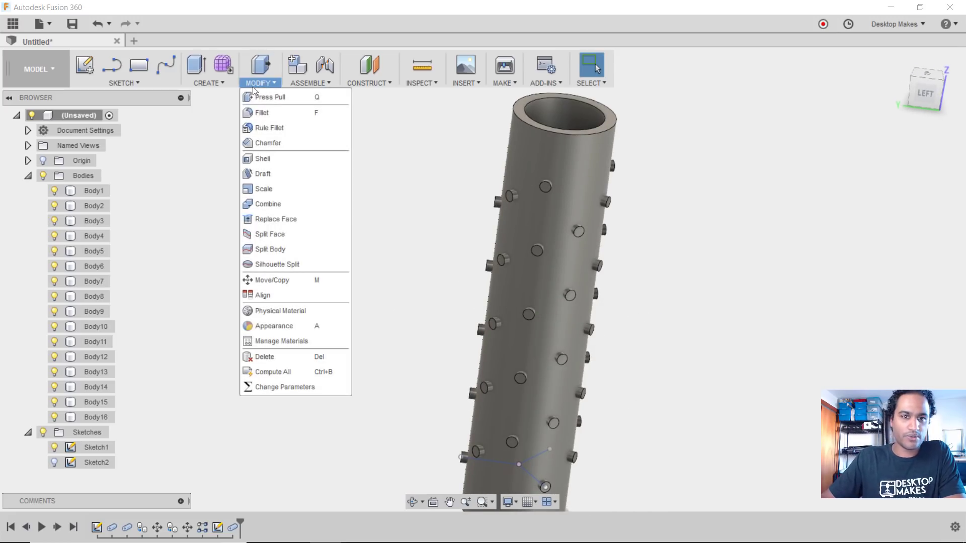
pyautogui.click(282, 203)
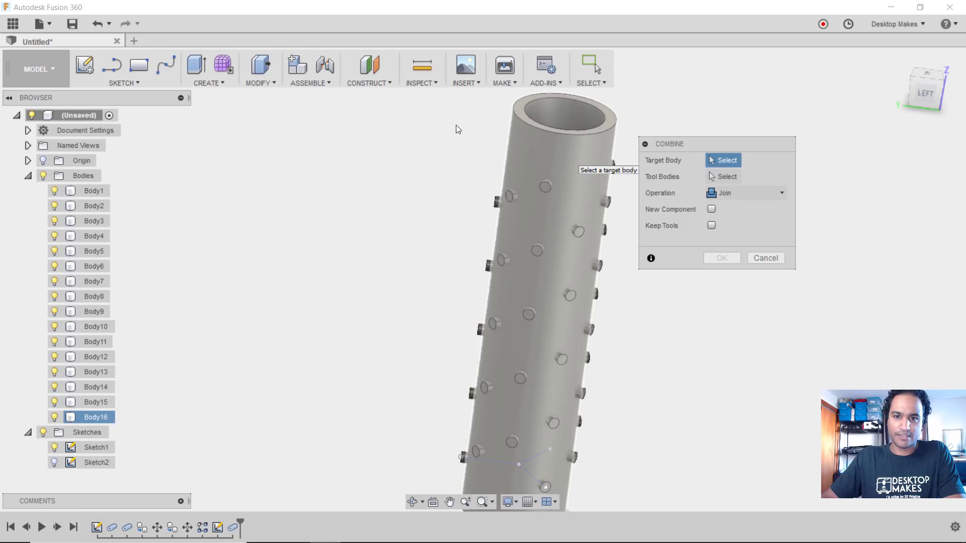
pyautogui.click(570, 157)
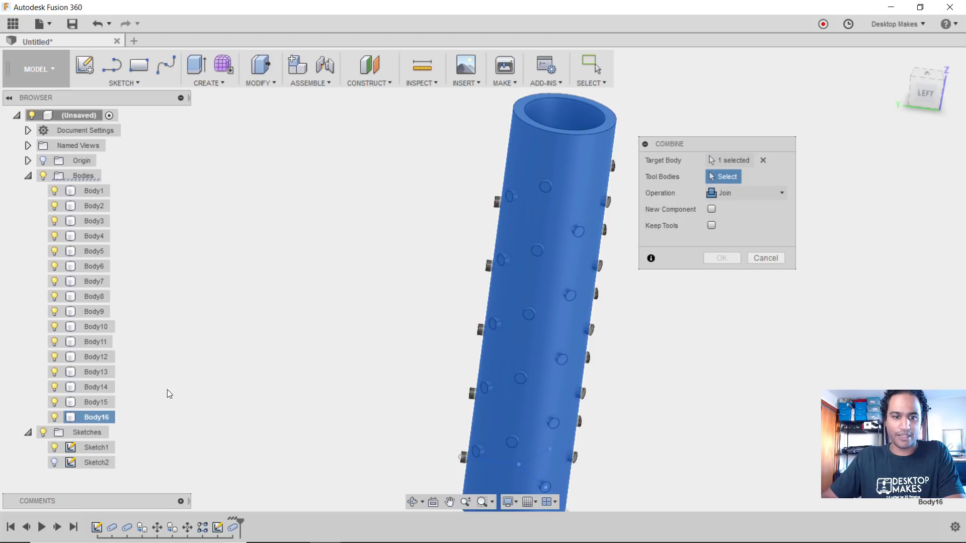
pyautogui.click(101, 401)
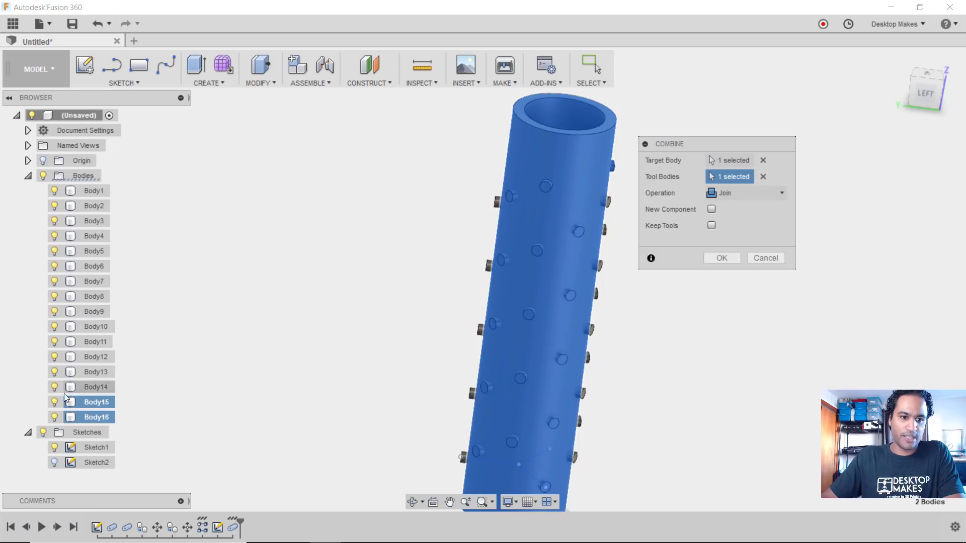
pyautogui.keyDown('shift'); pyautogui.click(99, 192); pyautogui.keyUp('shift')
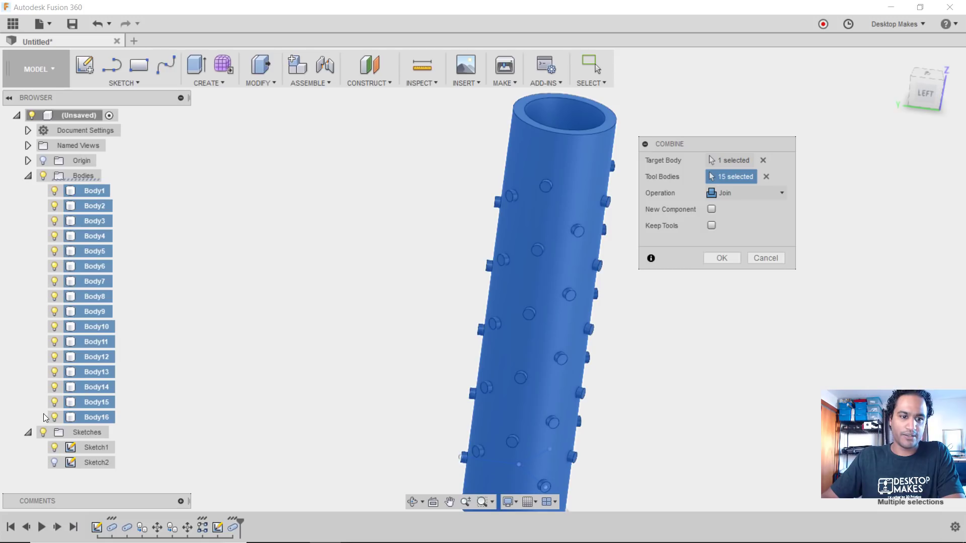
pyautogui.click(755, 193)
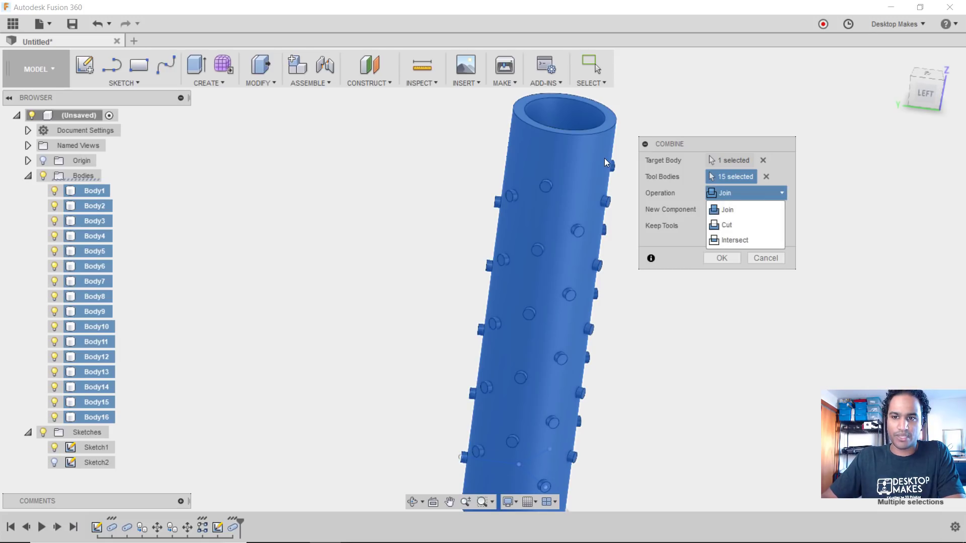
pyautogui.click(732, 224)
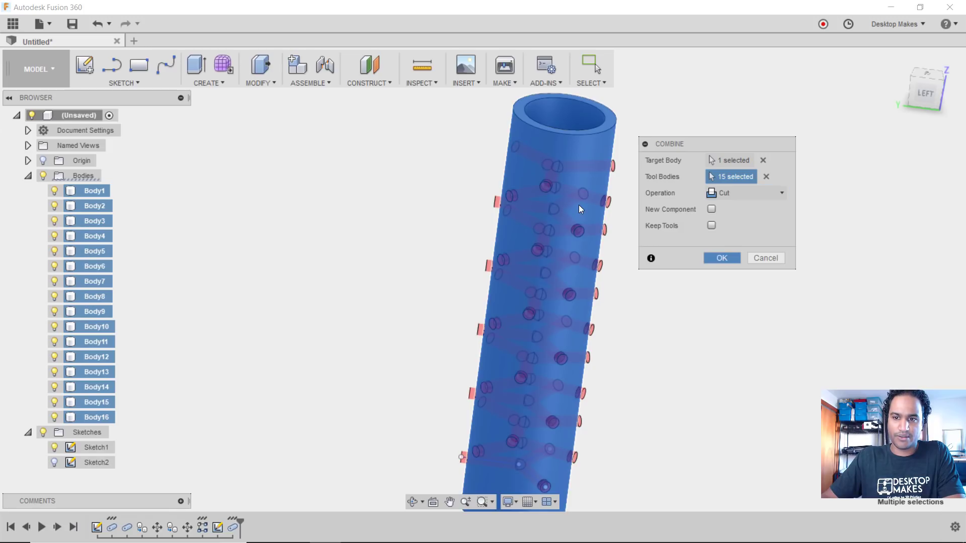
pyautogui.click(721, 258)
pyautogui.scroll(2, 486, 418)
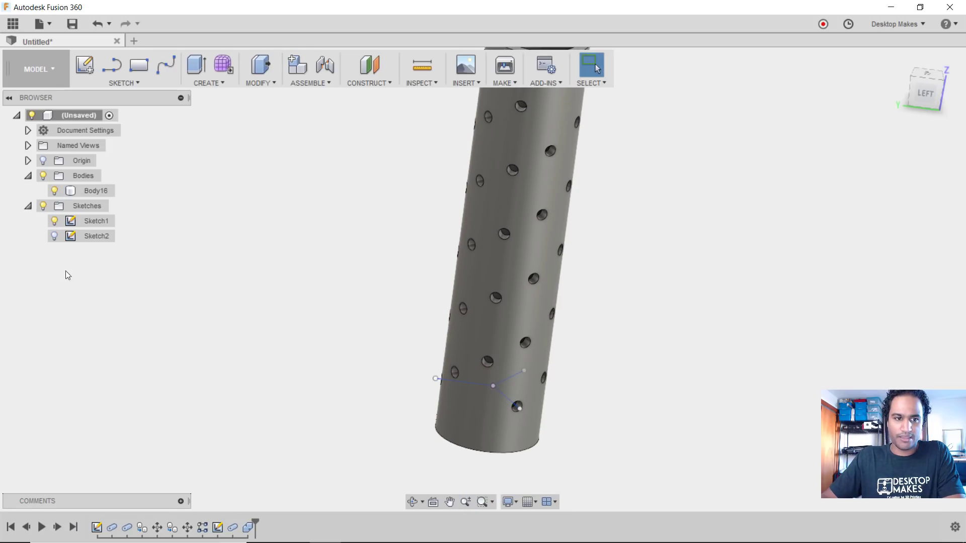
pyautogui.click(43, 206)
# Examine the spiral hole pattern around the whole tube from several sides.
pyautogui.moveTo(711, 383)
pyautogui.keyDown('shift'); pyautogui.mouseDown(button='middle')
pyautogui.moveTo(696, 336)
pyautogui.moveTo(718, 347)
pyautogui.moveTo(690, 321)
pyautogui.moveTo(655, 314)
pyautogui.moveTo(370, 285)
pyautogui.moveTo(343, 332)
pyautogui.mouseUp(button='middle'); pyautogui.keyUp('shift')
pyautogui.scroll(-3, 342, 331)
pyautogui.keyDown('shift'); pyautogui.moveTo(487, 237); pyautogui.dragTo(373, 191, button='middle'); pyautogui.keyUp('shift')
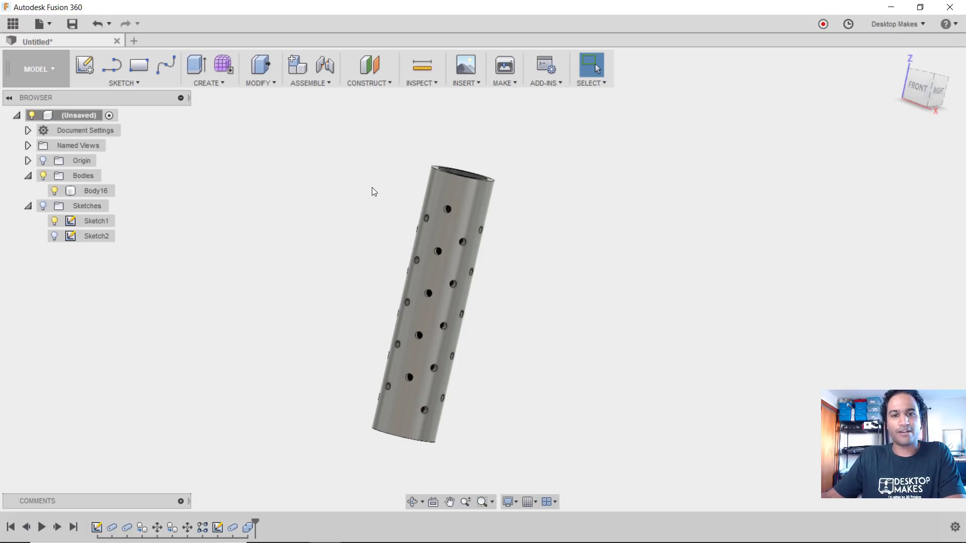
pyautogui.keyDown('shift'); pyautogui.moveTo(565, 330); pyautogui.dragTo(821, 363, button='middle'); pyautogui.keyUp('shift')
pyautogui.scroll(3, 378, 327)
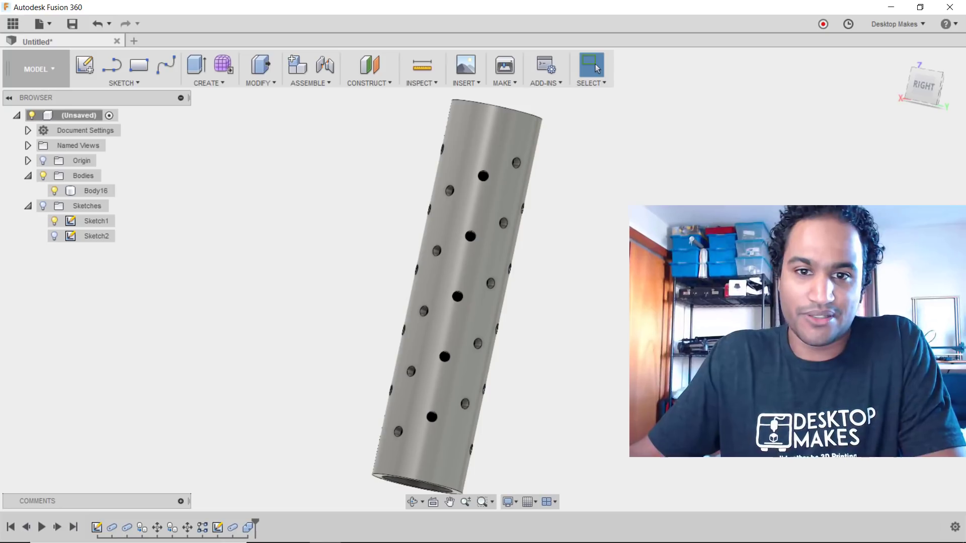
pyautogui.keyDown('shift'); pyautogui.moveTo(822, 363); pyautogui.dragTo(921, 372, button='middle'); pyautogui.keyUp('shift')
pyautogui.scroll(-3, 931, 367)
pyautogui.press('Escape')
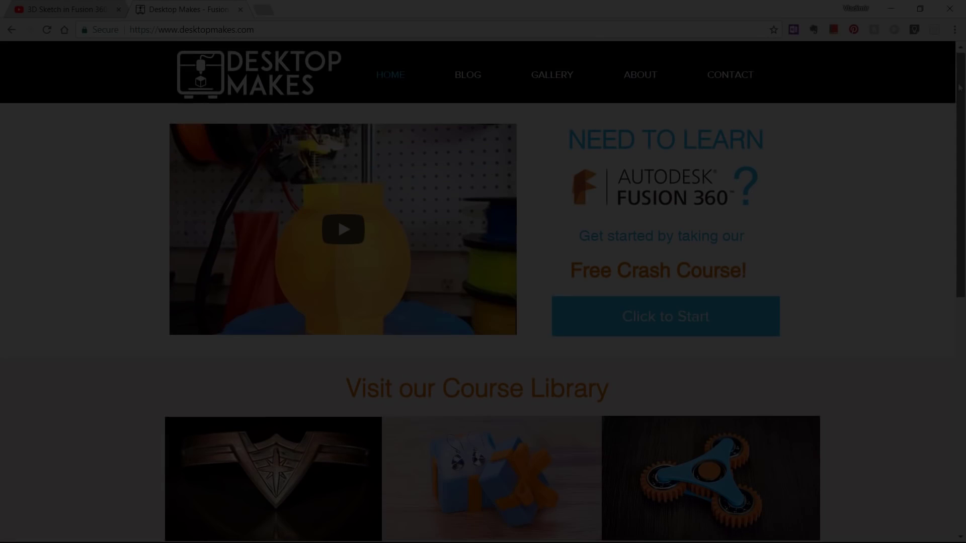
# Switch to the Desktop Makes website in the browser, open its course library and look through the featured courses.
pyautogui.scroll(-3, 962, 158)
pyautogui.scroll(-1, 964, 157)
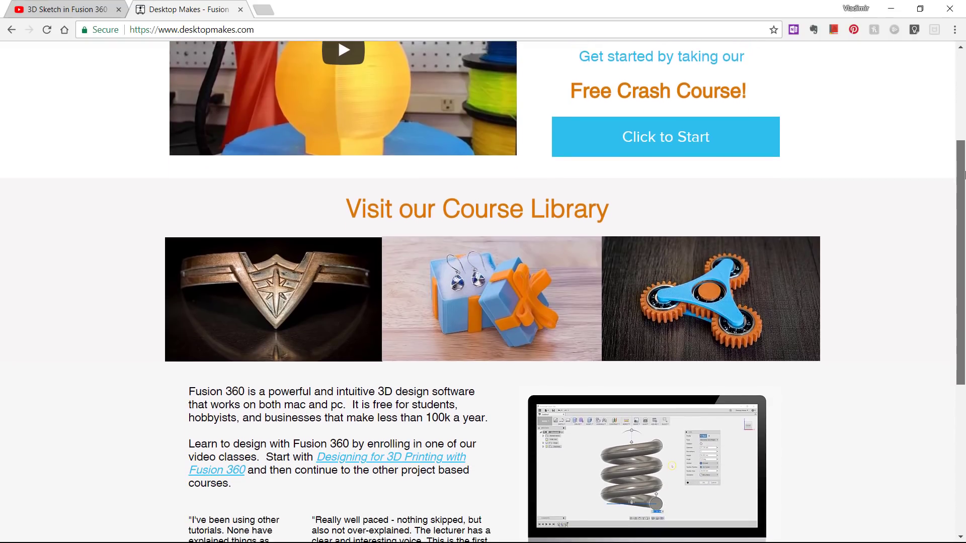
pyautogui.click(516, 208)
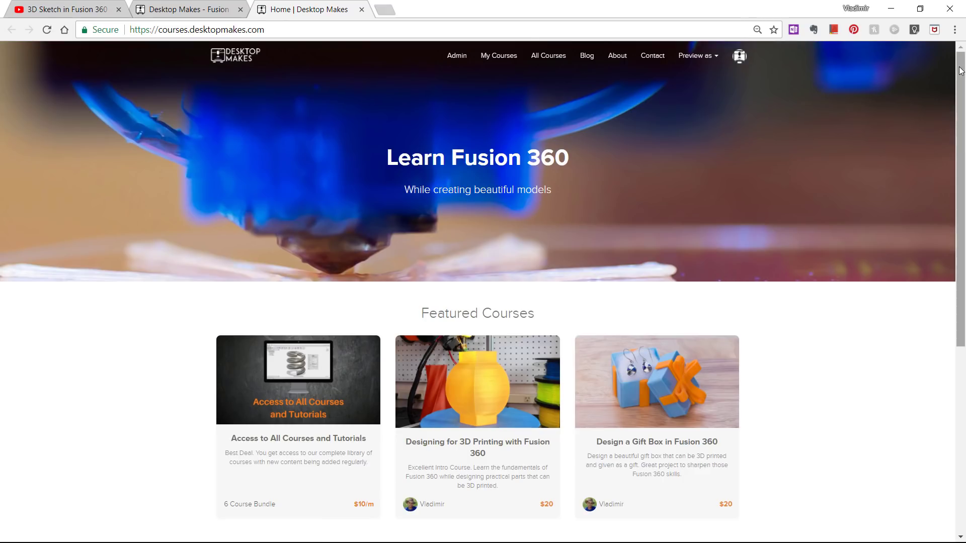
pyautogui.scroll(-2, 959, 86)
pyautogui.moveTo(959, 86); pyautogui.dragTo(963, 209)
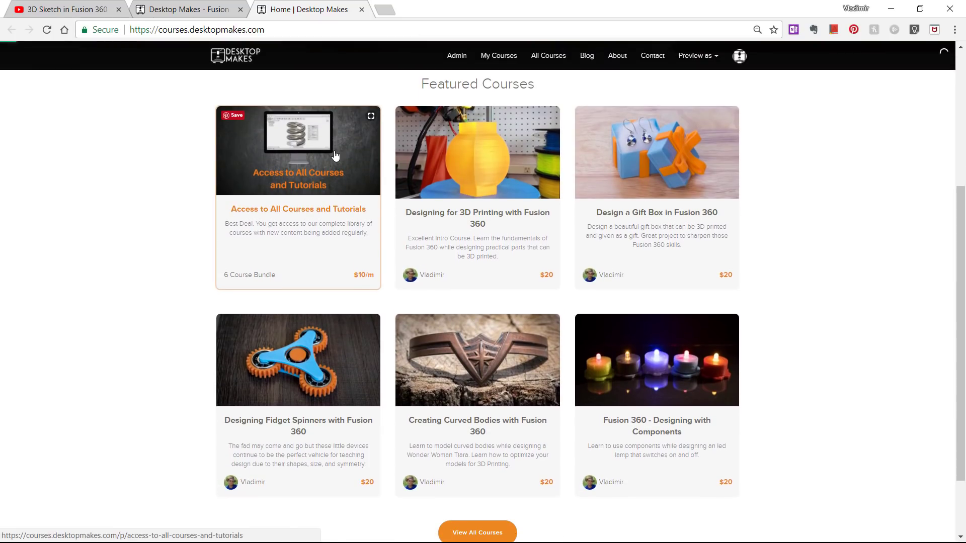